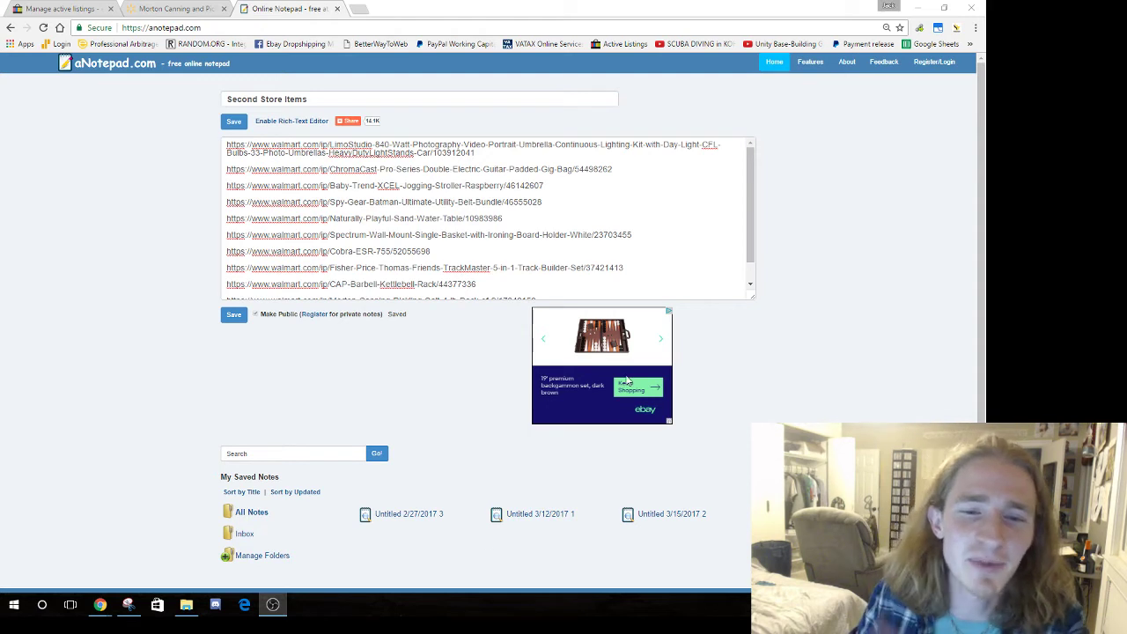
Review the Walmart product links collected in the Second Store Items note.
click(346, 141)
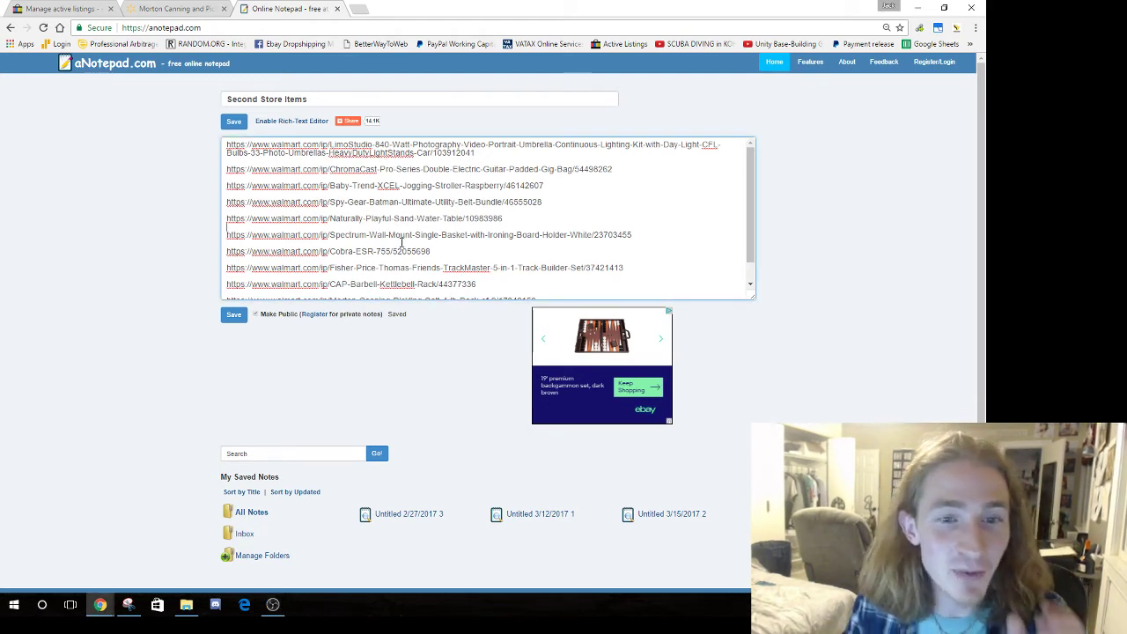
scroll(449, 229, down, 1)
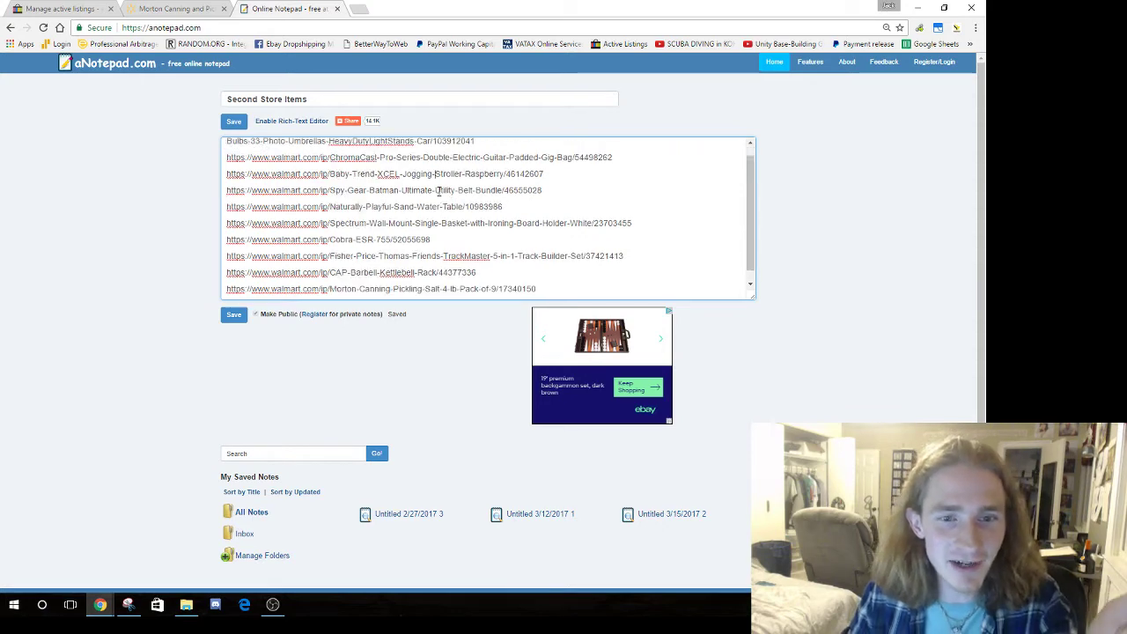
scroll(450, 253, up, 1)
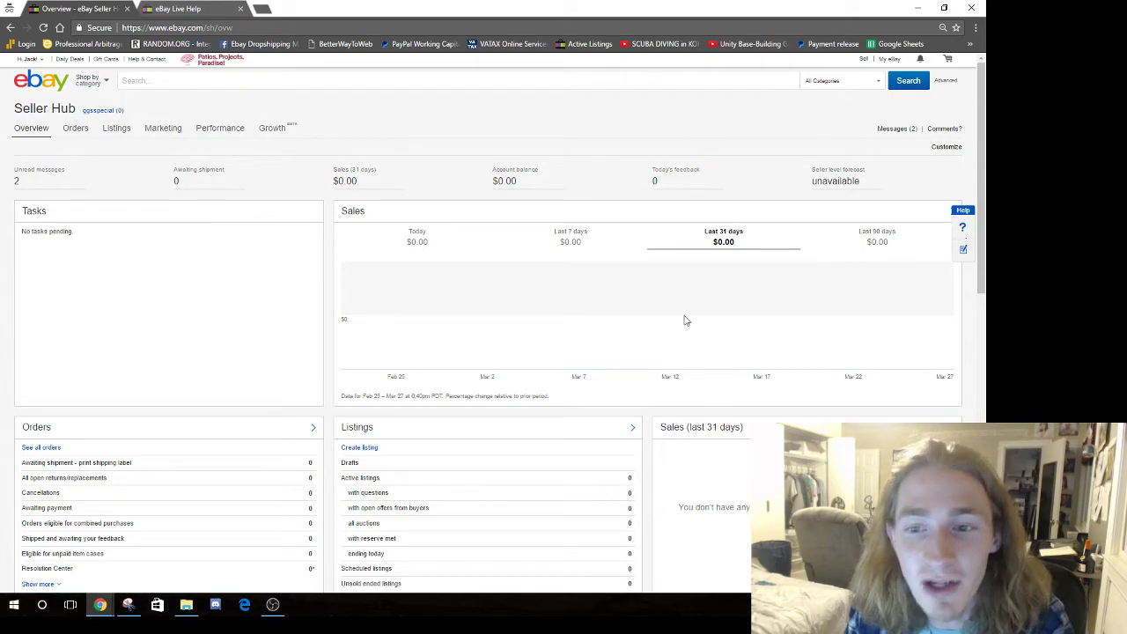
Check the monthly selling limits for item quantity and amount in the new store's Seller Hub overview.
scroll(722, 309, down, 7)
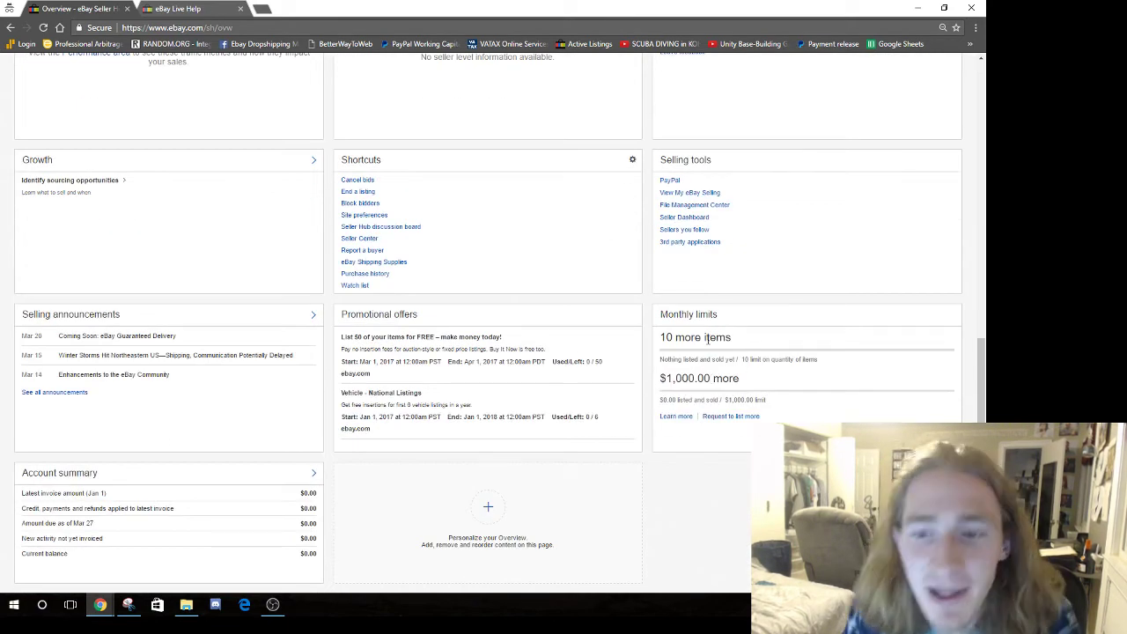
drag(659, 337, 705, 339)
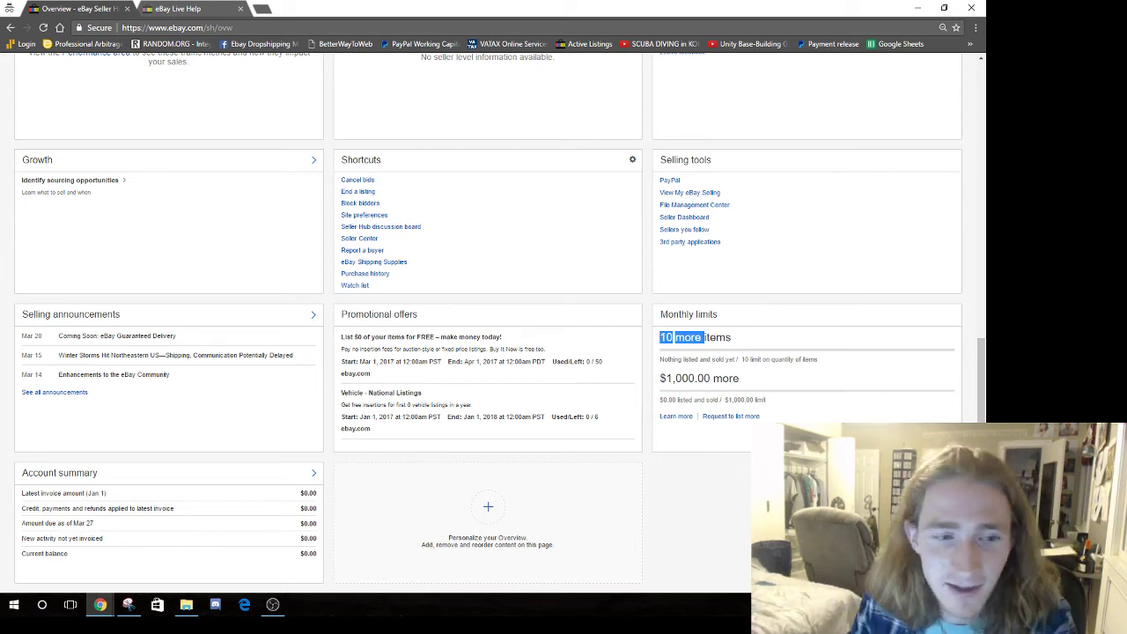
scroll(814, 406, up, 10)
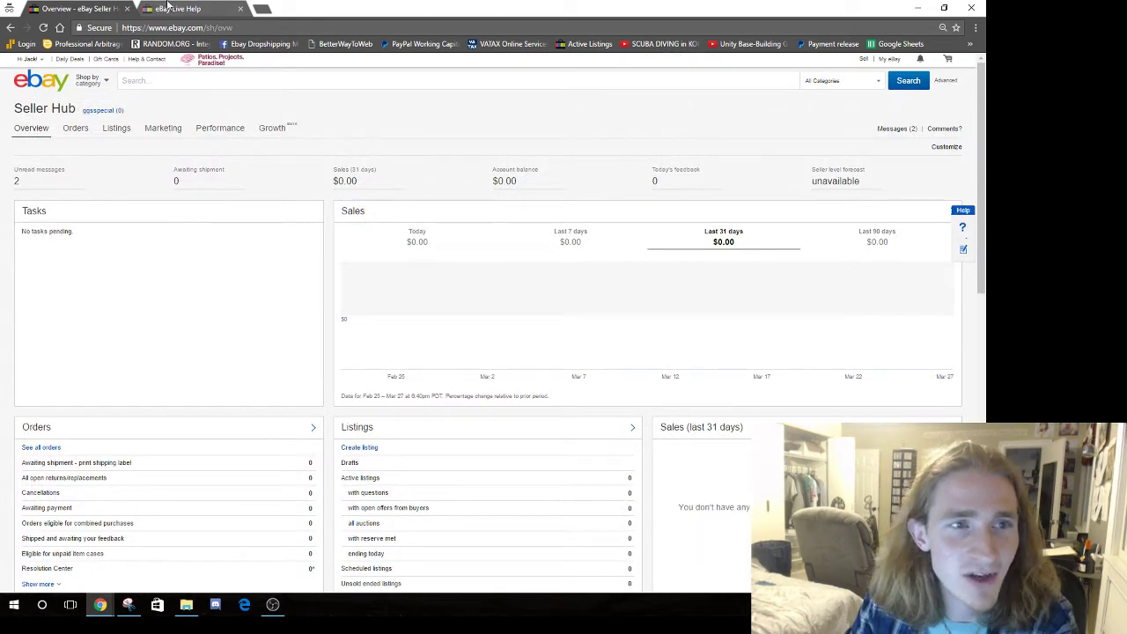
Dismiss the Call us dialog on the eBay Live Help page and close that page.
click(179, 9)
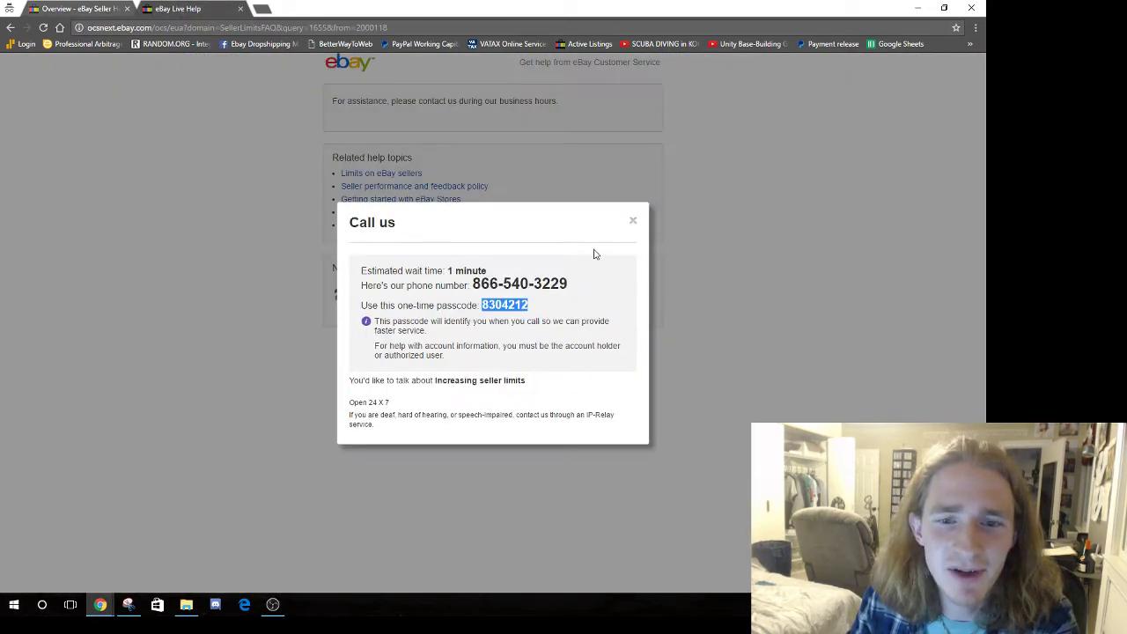
click(634, 222)
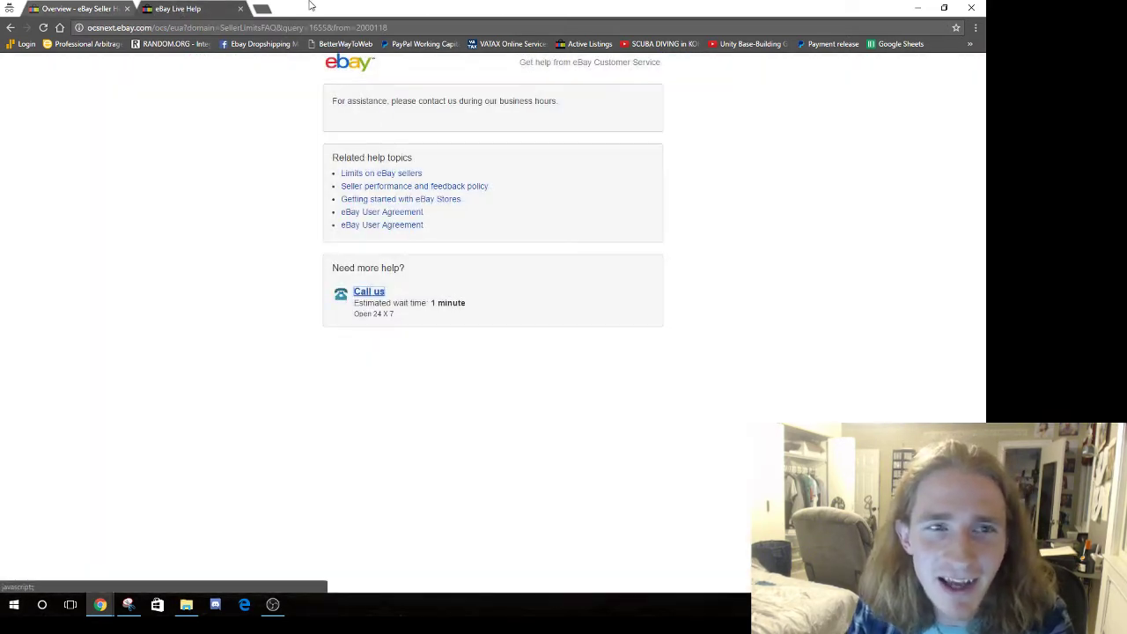
click(240, 9)
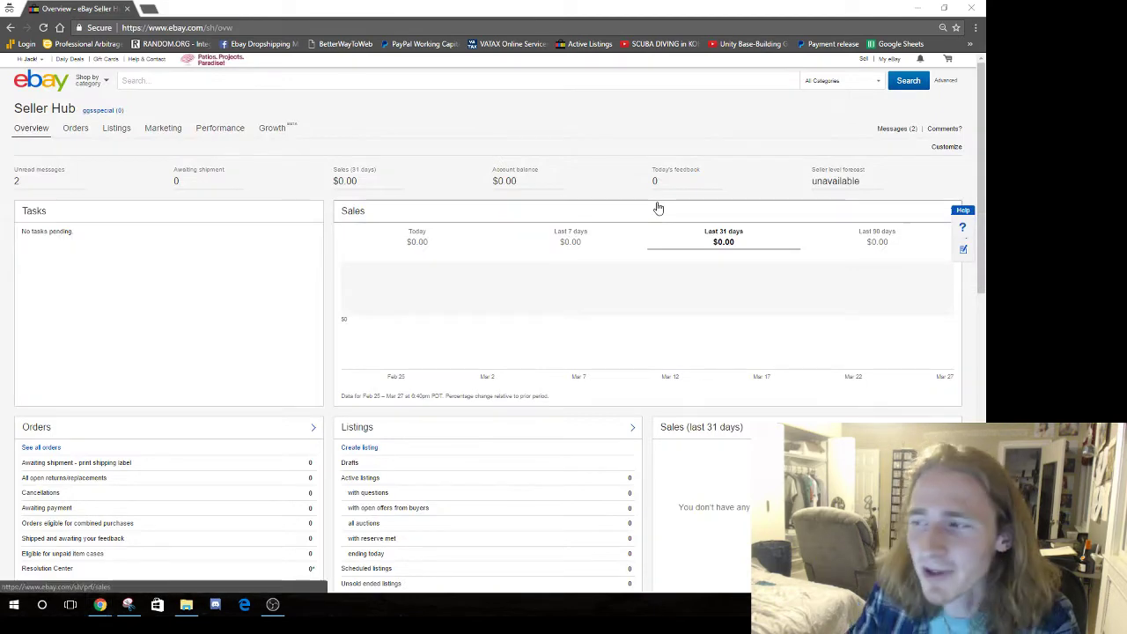
Switch to the main browser window, examine the first store's active listings, and return to the online notepad.
key(alt+Tab)
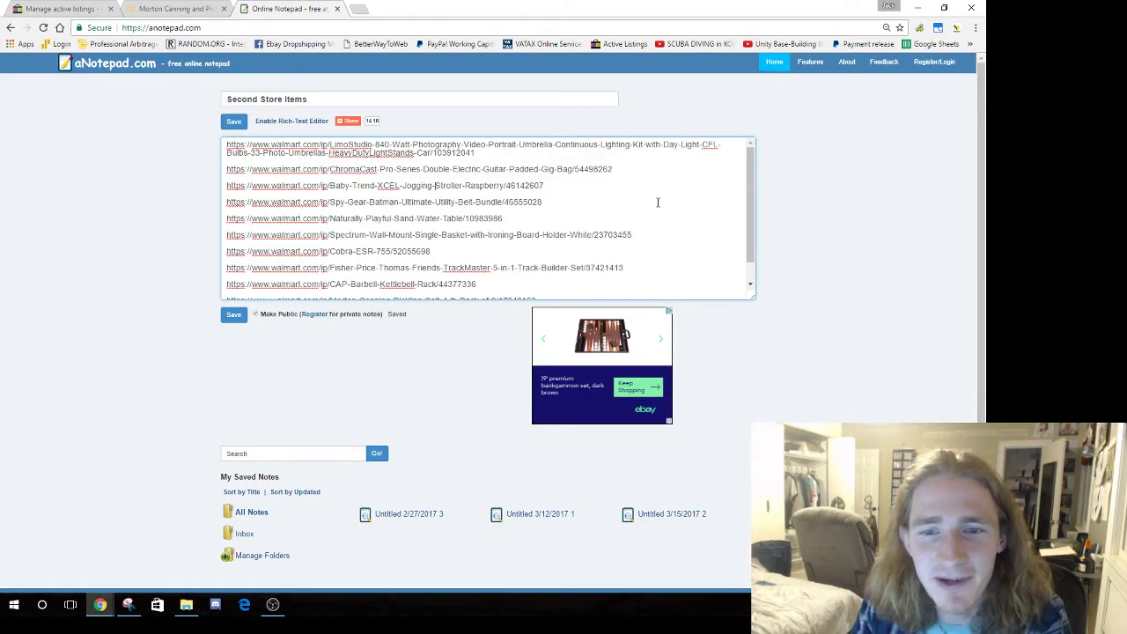
click(61, 8)
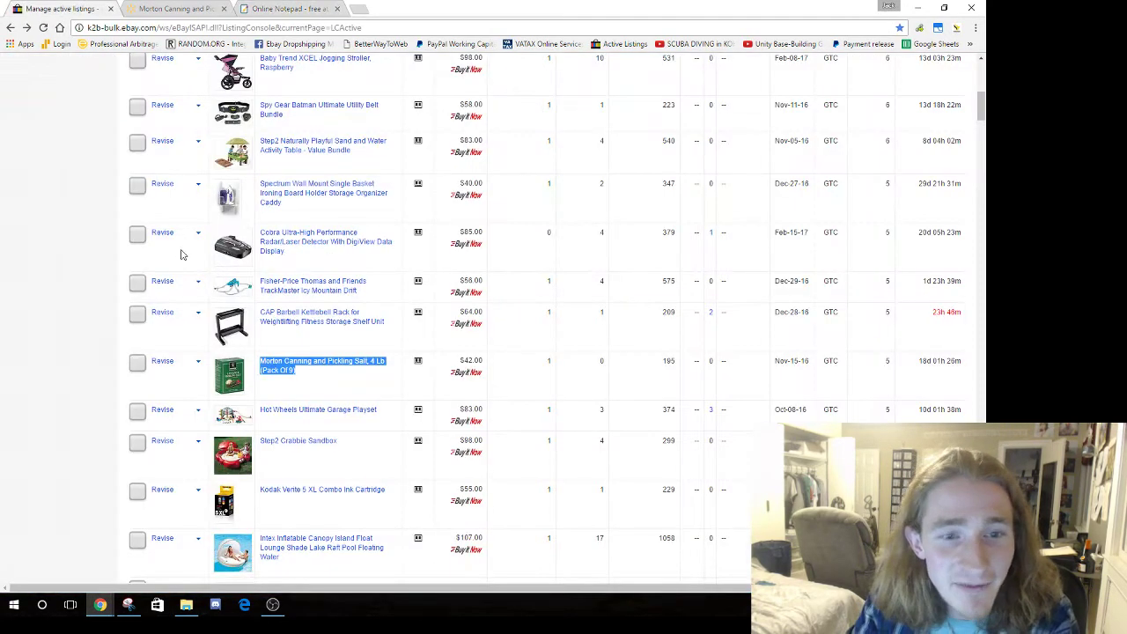
scroll(467, 218, up, 5)
scroll(415, 264, down, 5)
scroll(700, 232, up, 3)
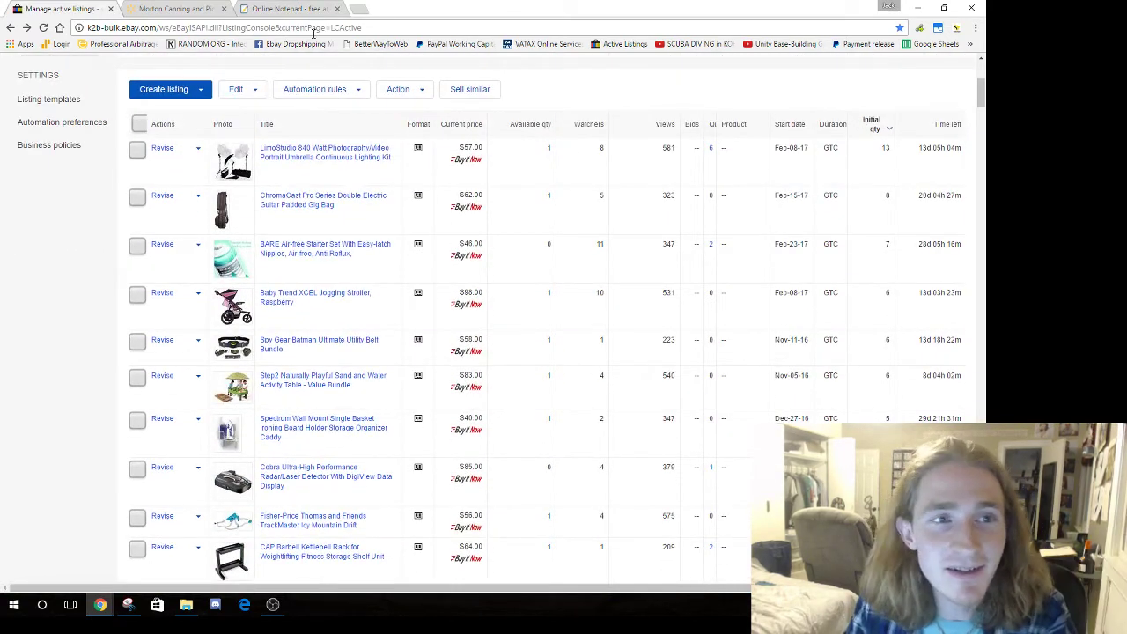
click(176, 9)
click(327, 7)
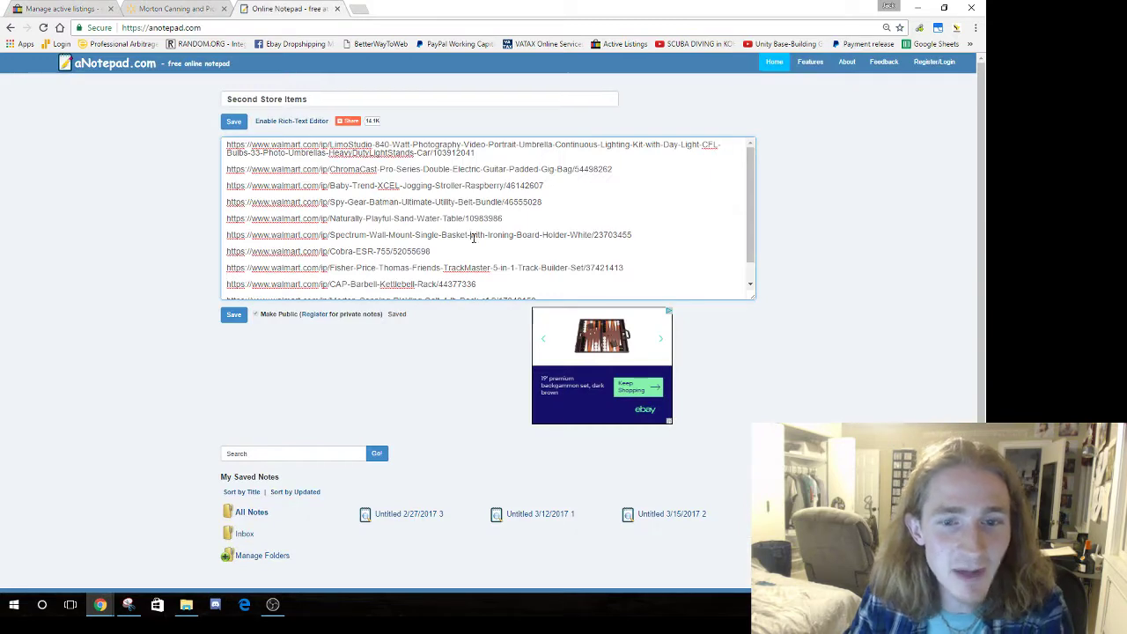
Look through the full list of Walmart links in the note, highlighting all of them for a moment.
scroll(490, 215, down, 1)
scroll(489, 216, up, 1)
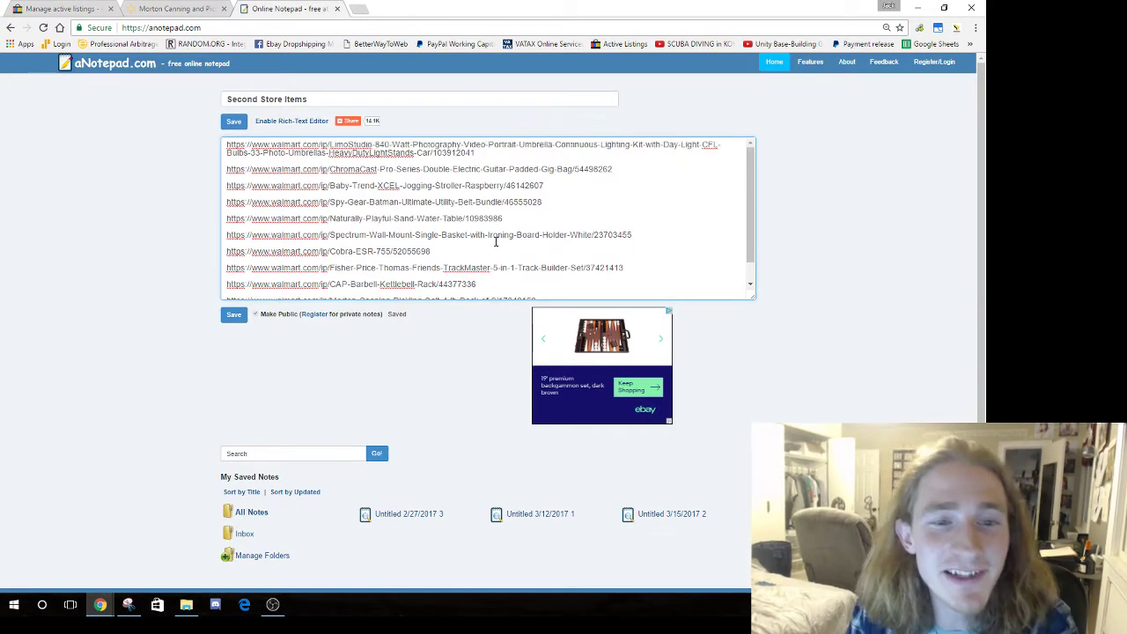
scroll(568, 297, down, 1)
key(ctrl+a)
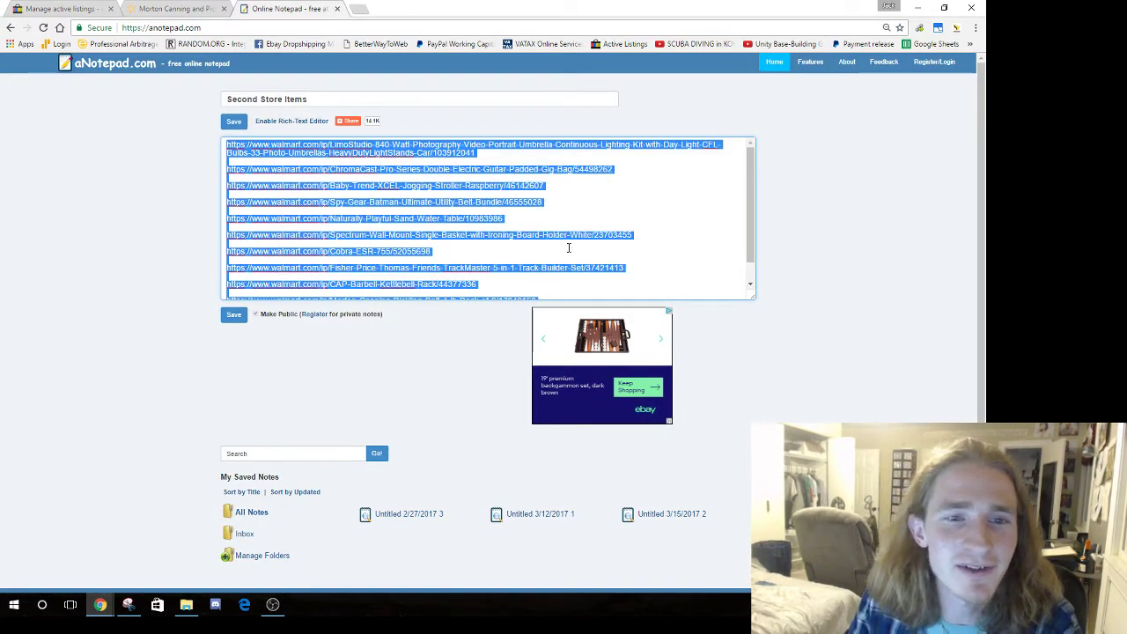
click(471, 255)
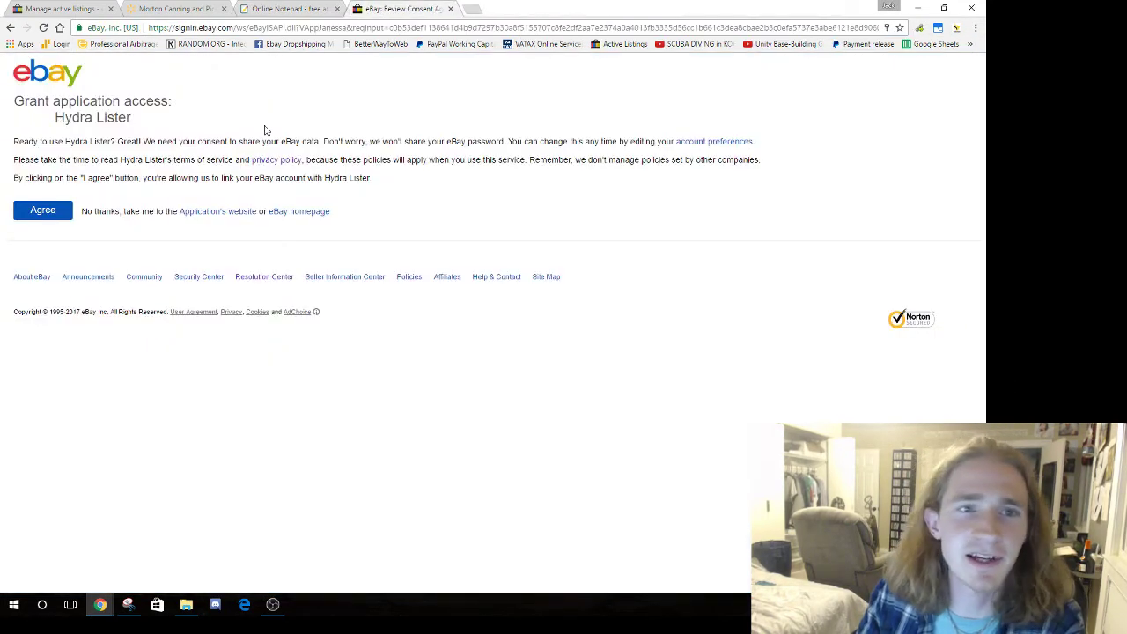
Grant Hydra Lister access to the eBay account and close the authorization page.
click(54, 209)
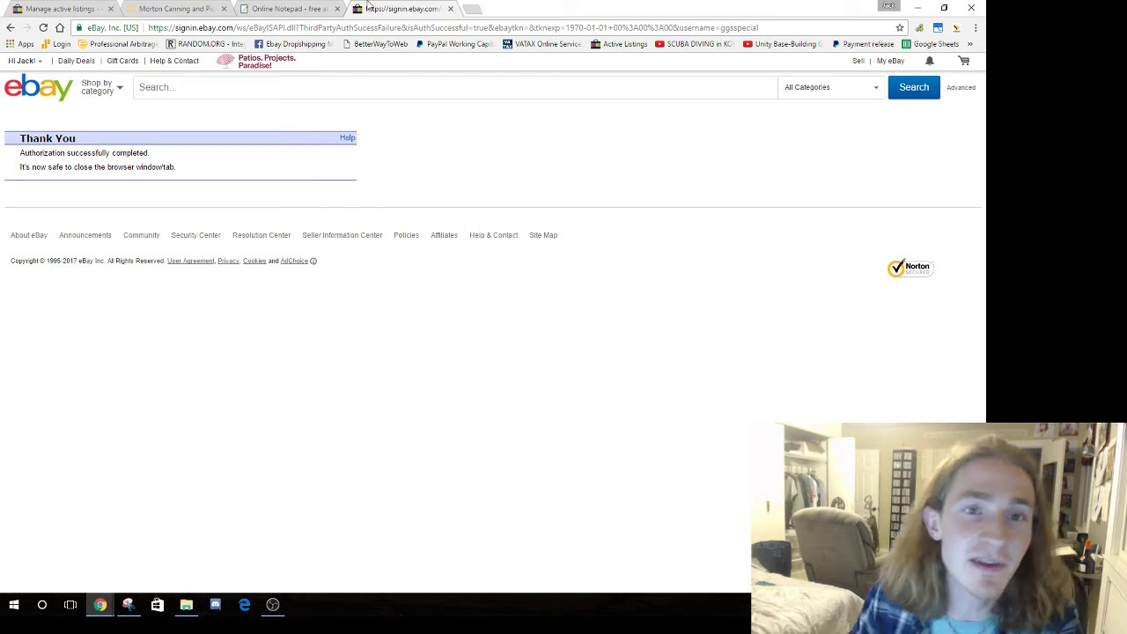
key(ctrl+w)
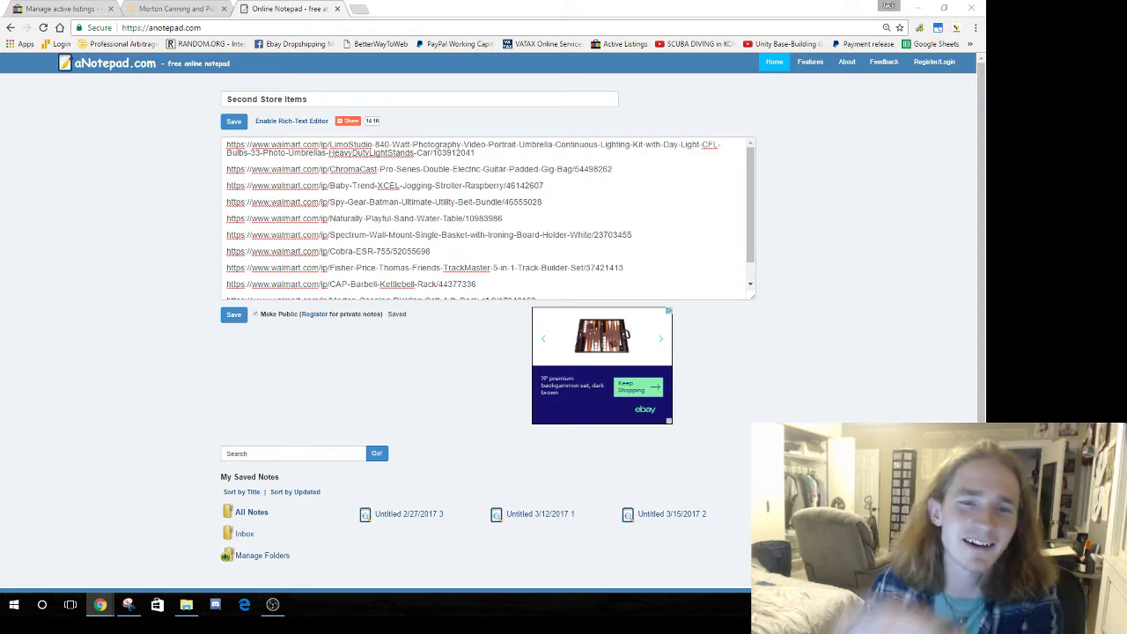
Copy the LimoStudio 840 Watt umbrella lighting kit's Walmart link from the note.
click(465, 218)
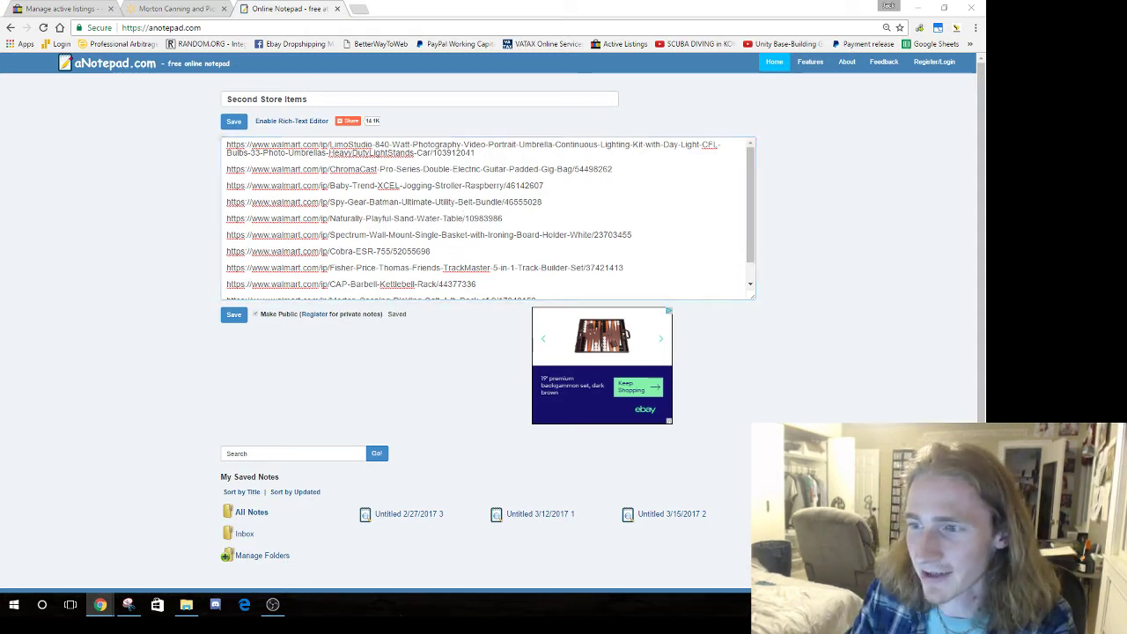
click(401, 201)
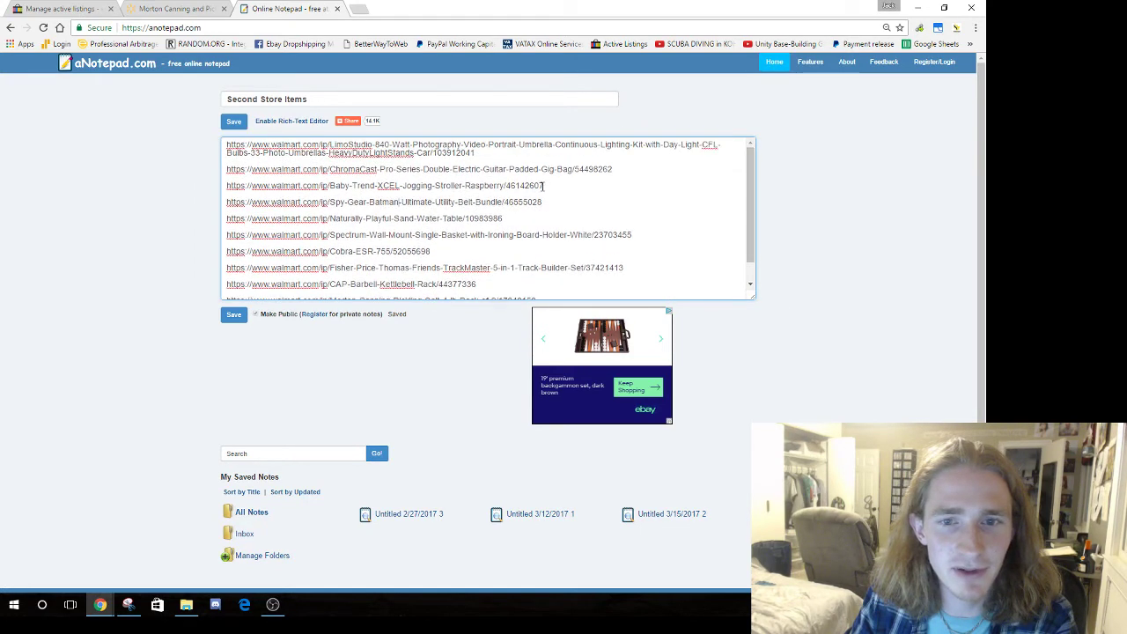
click(544, 186)
shift+click(215, 185)
click(476, 153)
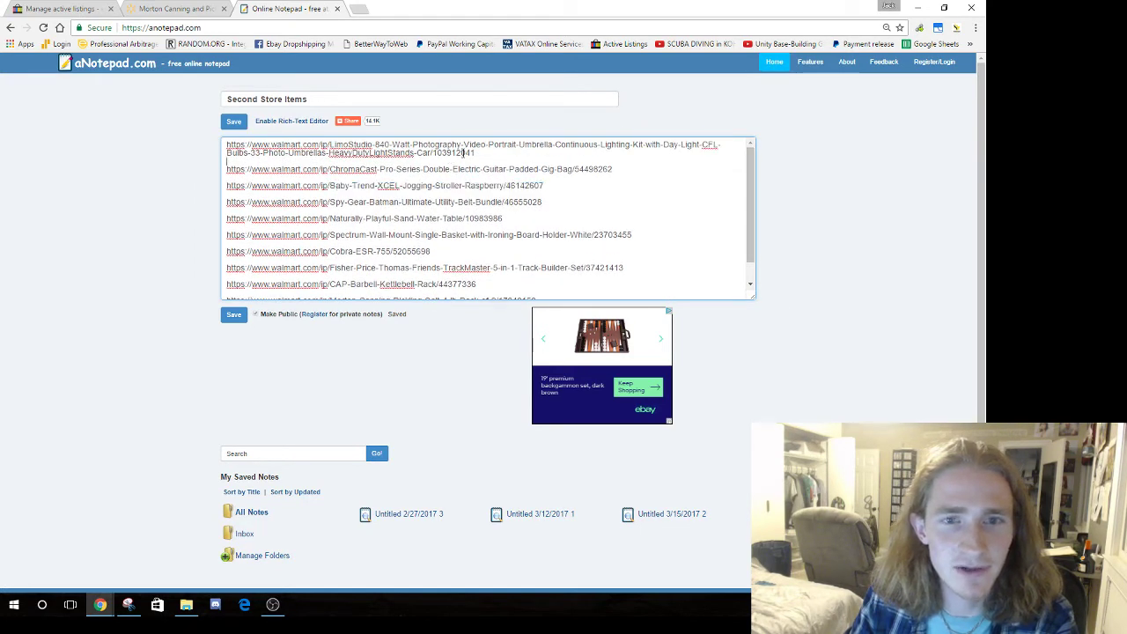
shift+click(227, 145)
key(ctrl+c)
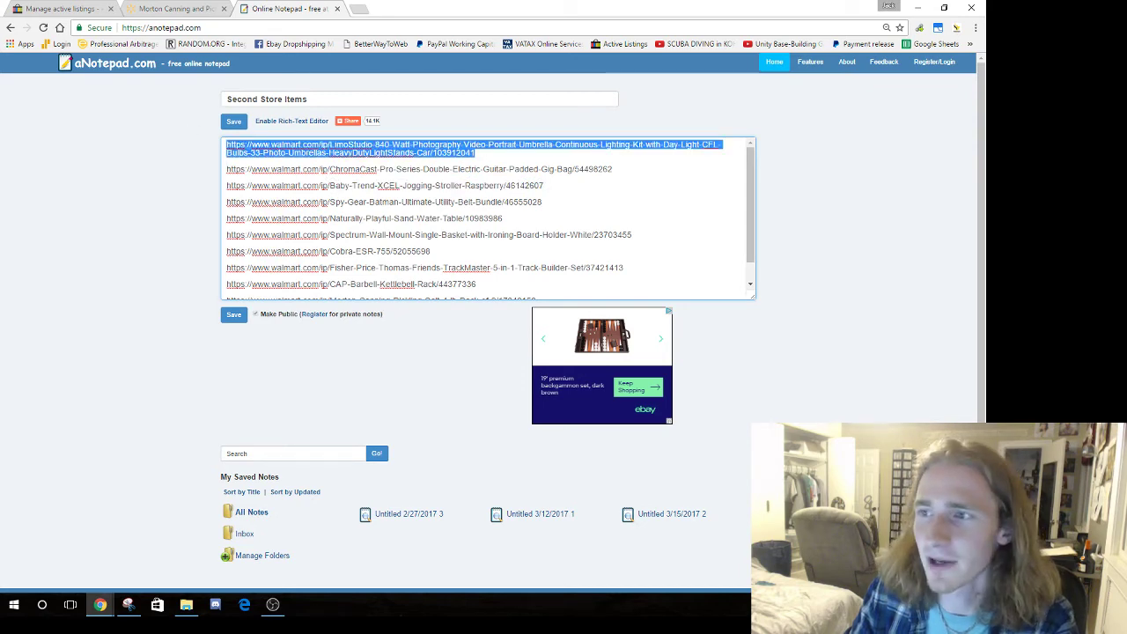
Paste the LimoStudio link into Hydra's Single Lister with the US site and add it as a new manual item.
drag(968, 146, 405, 9)
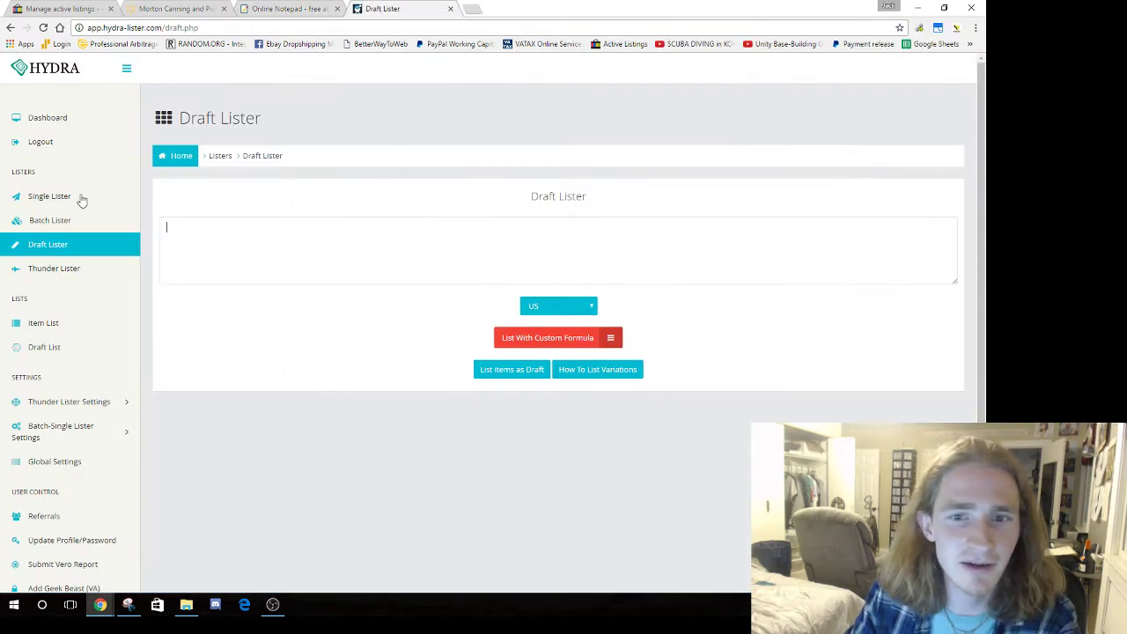
click(49, 202)
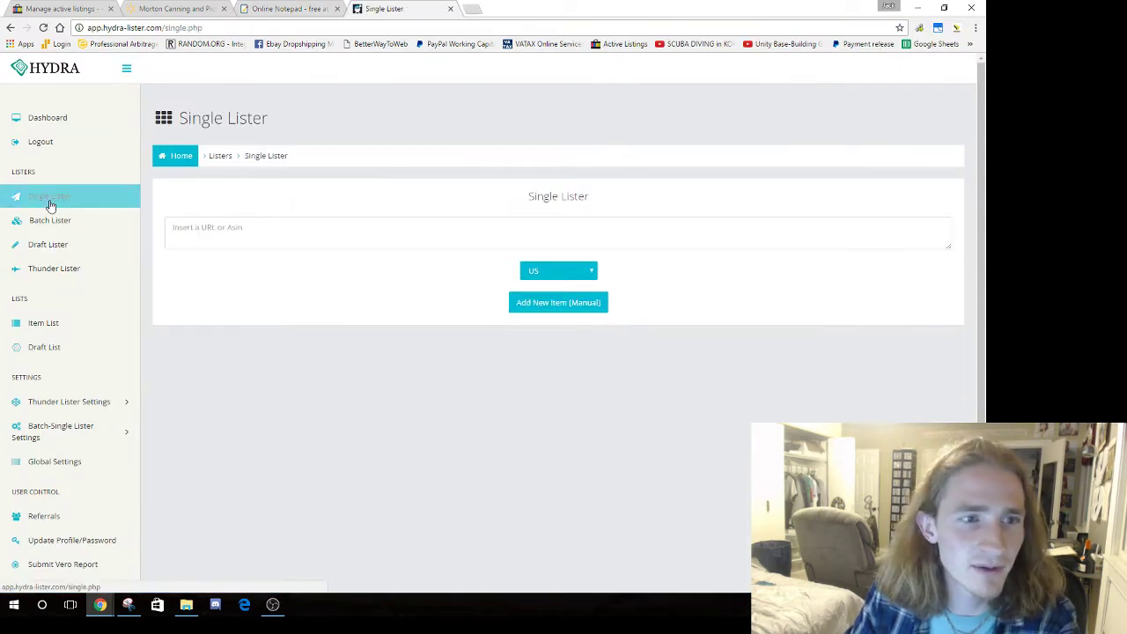
click(252, 244)
key(ctrl+v)
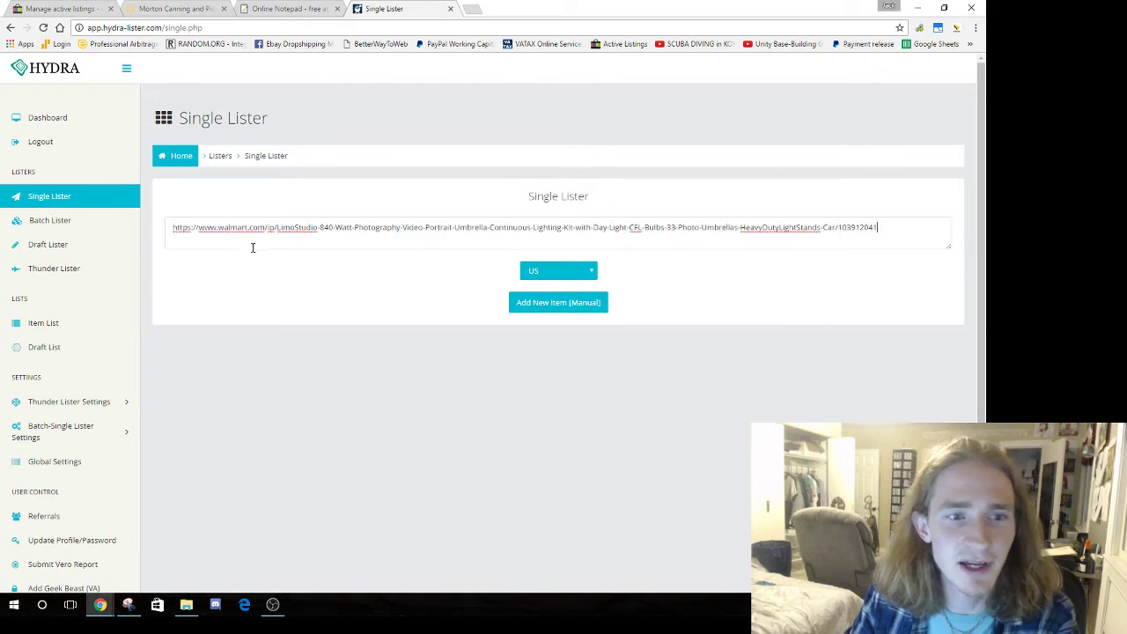
click(543, 303)
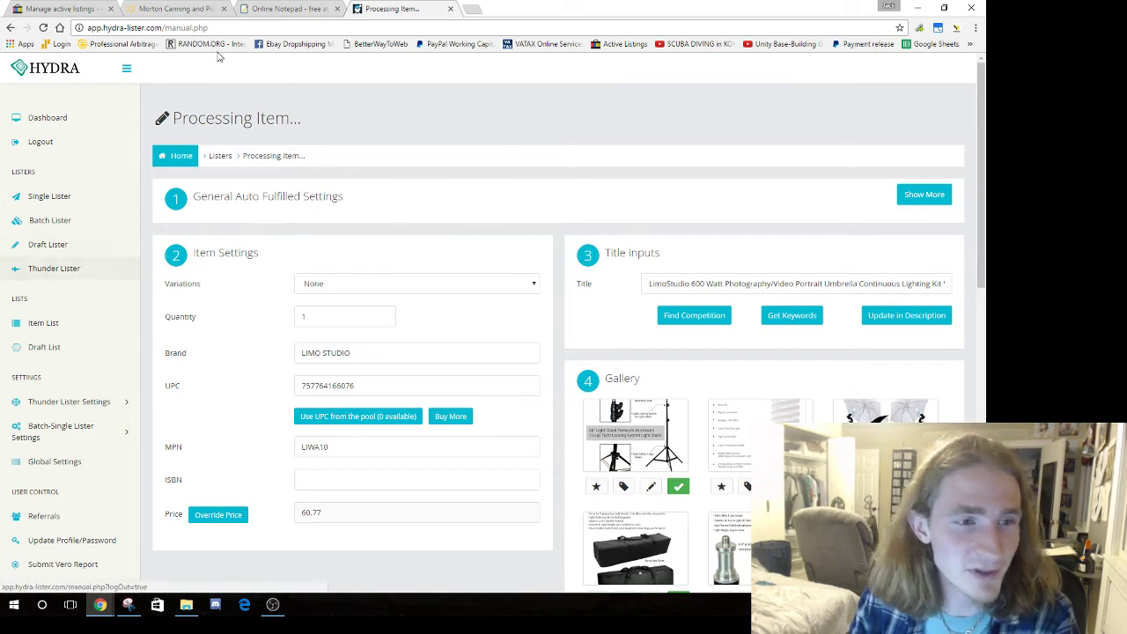
Review the US settings of Hydra's Batch-Single Lister, including seller profiles and price formula, and close Hydra.
click(278, 7)
click(392, 8)
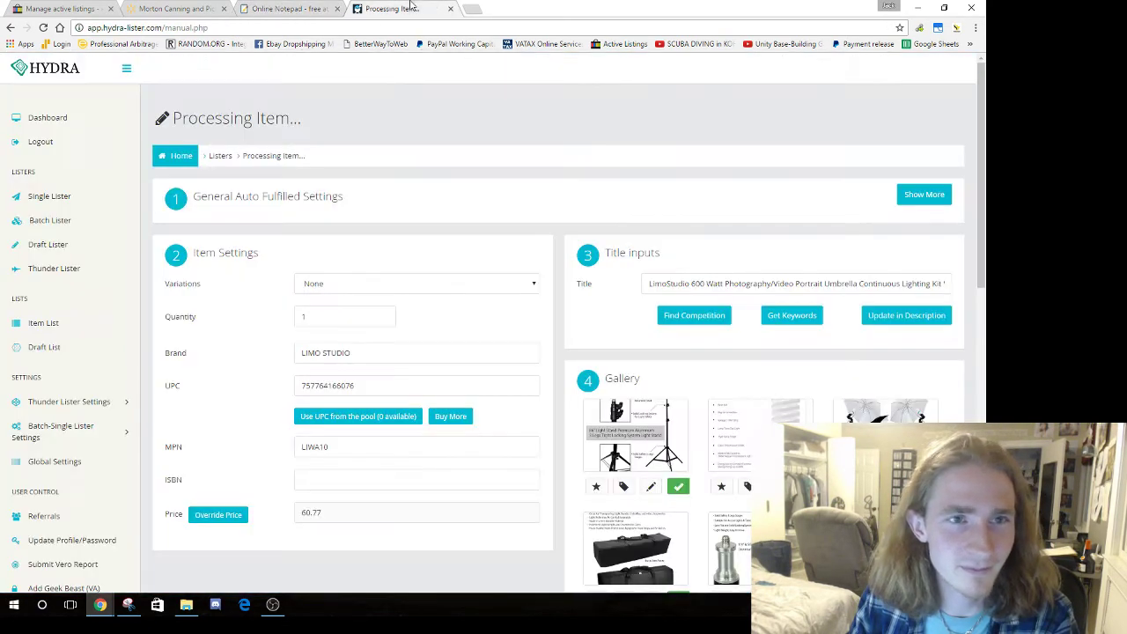
click(63, 431)
click(58, 468)
scroll(608, 319, down, 2)
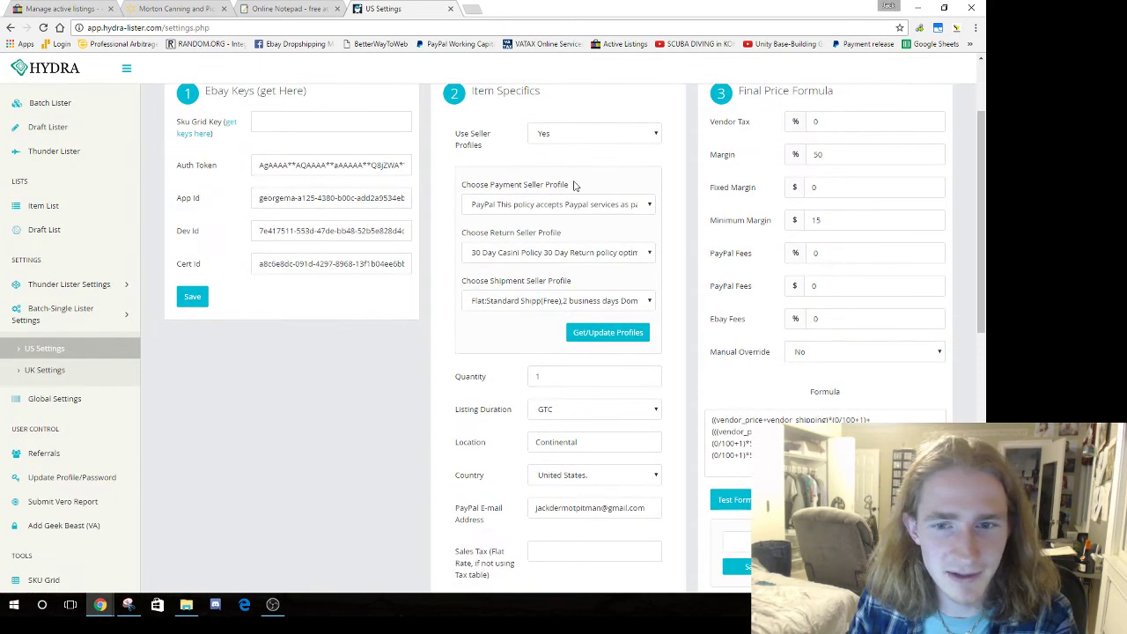
middle_click(385, 6)
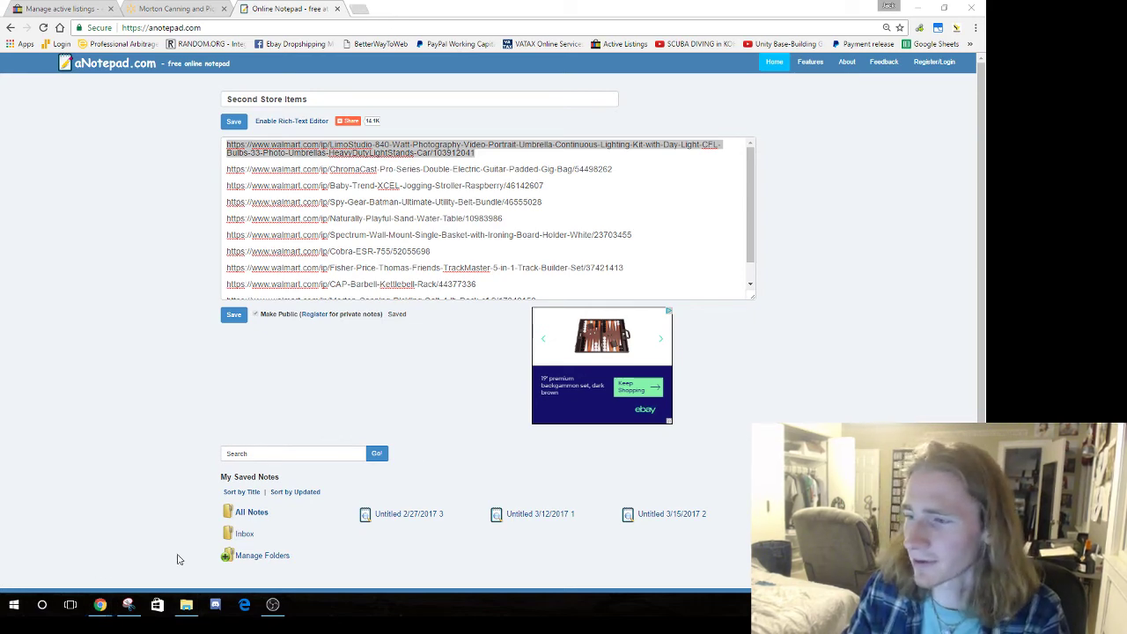
Switch to the new store's eBay window and open the account's Site Preferences, passing through active listings and Business Information.
key(alt+Tab)
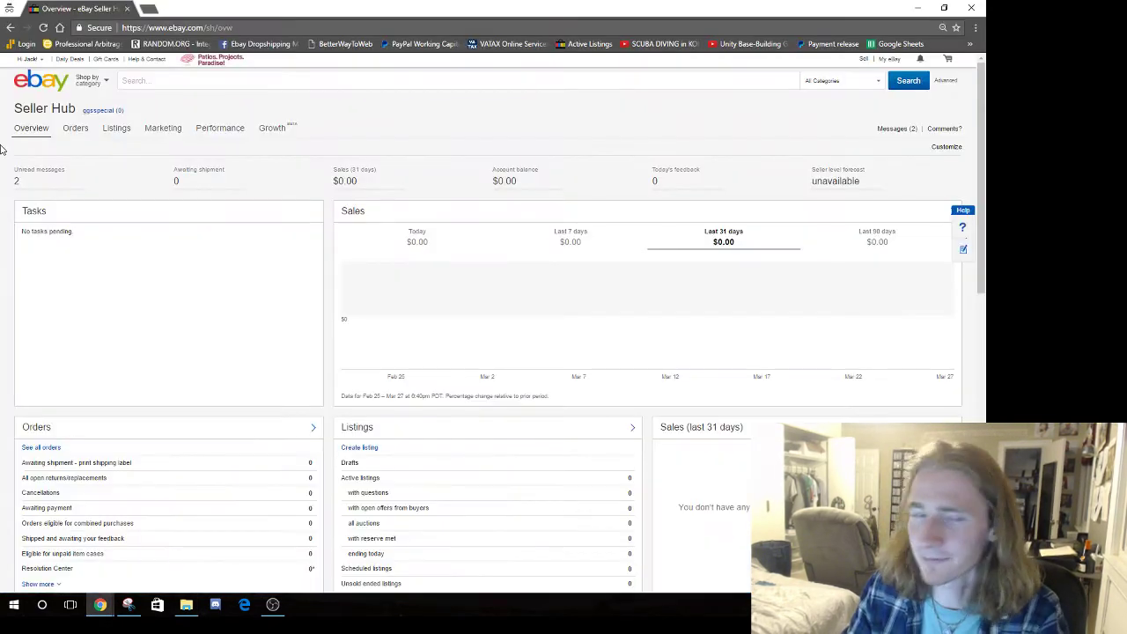
click(122, 132)
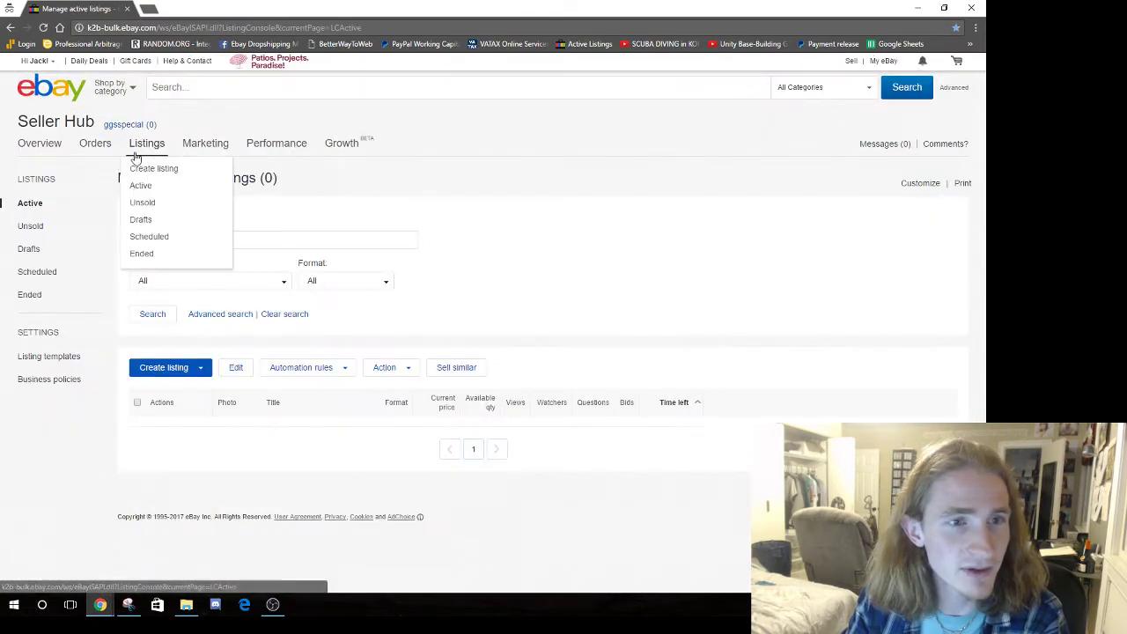
mouse_move(888, 61)
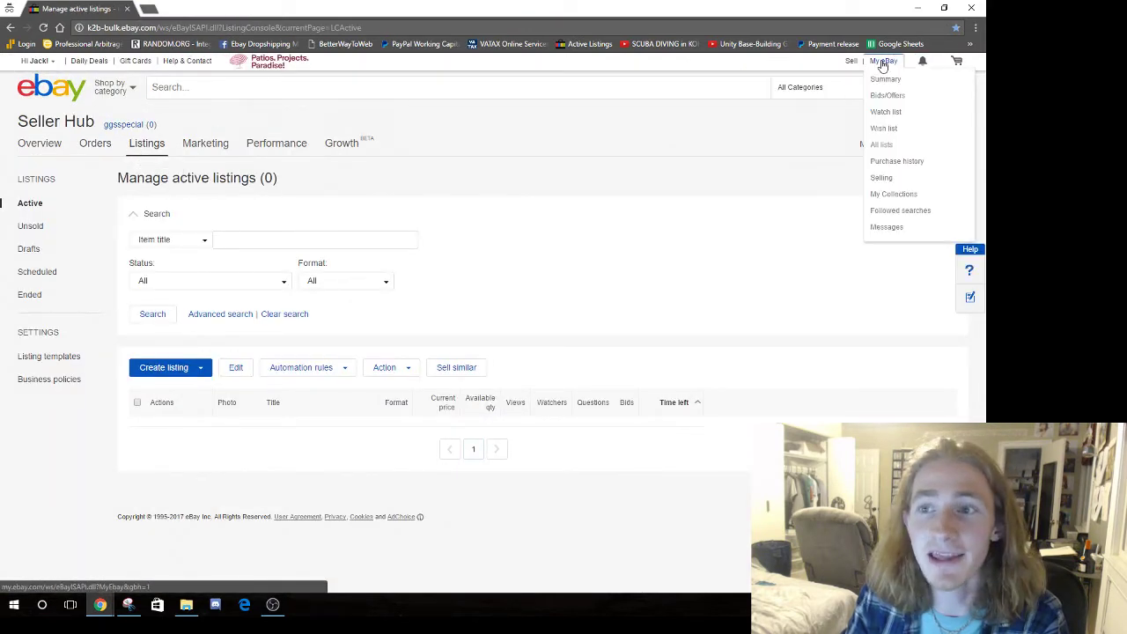
click(886, 80)
click(321, 166)
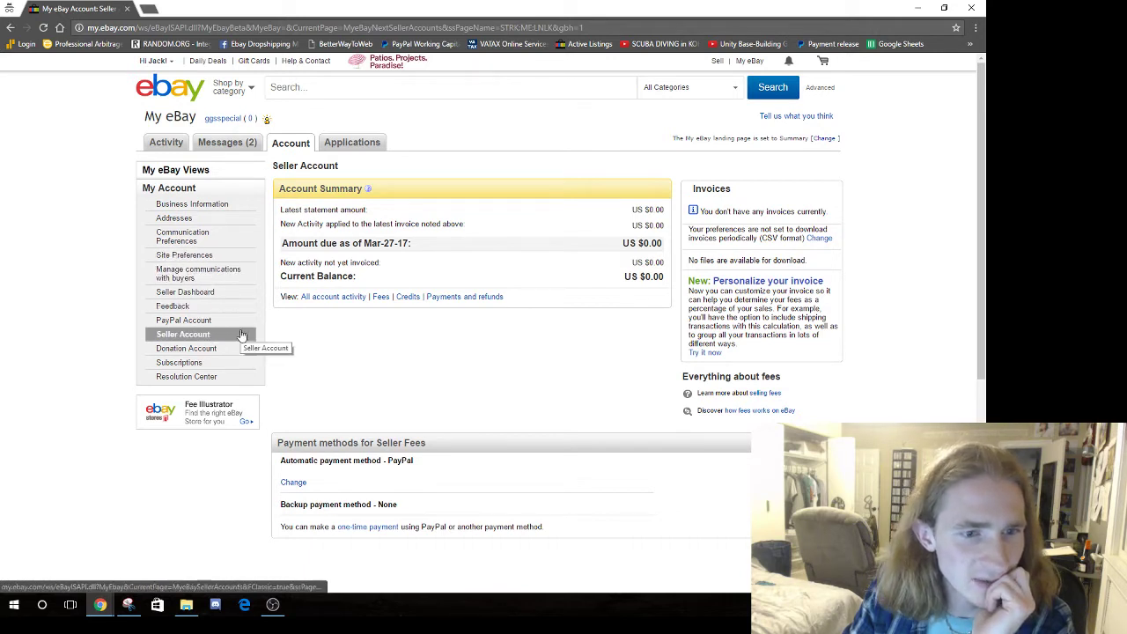
click(217, 205)
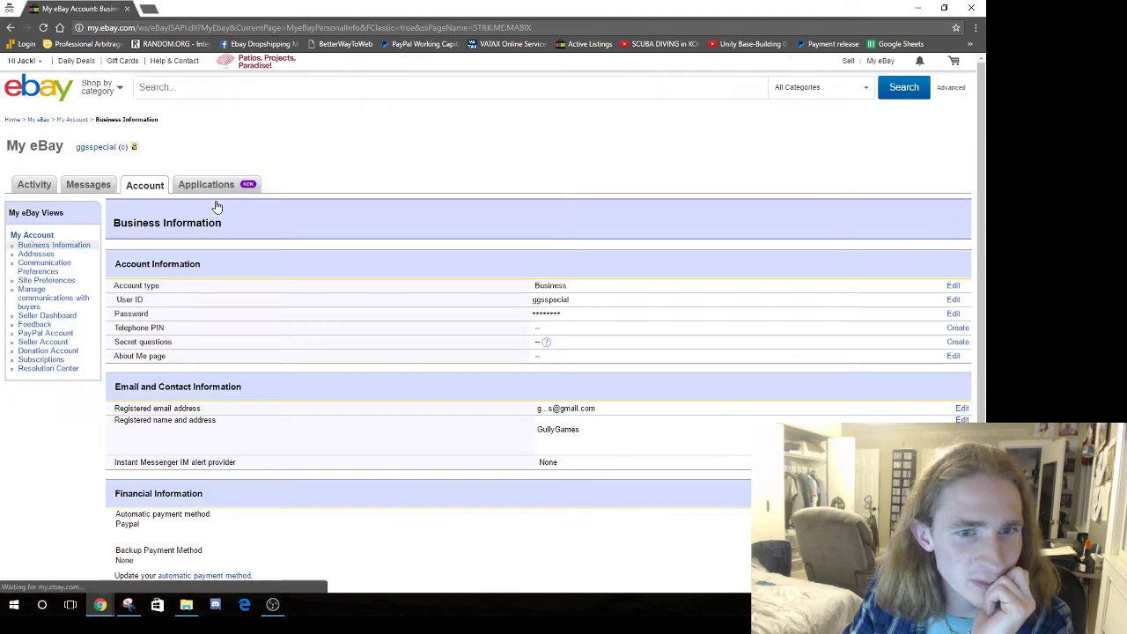
click(51, 282)
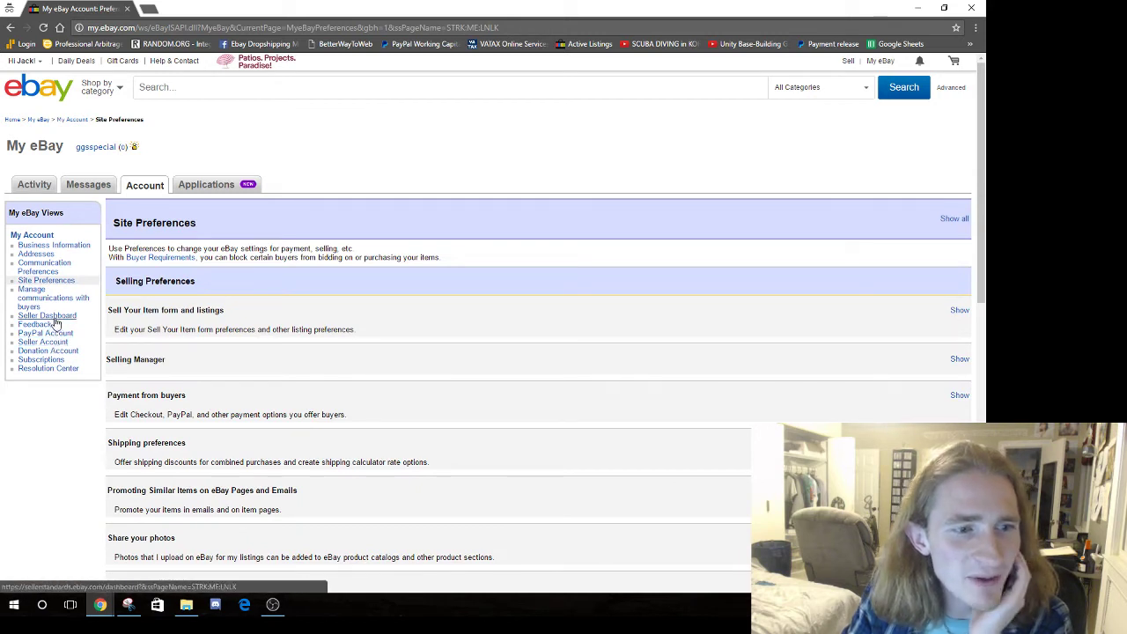
Look through the account's Seller Dashboard, the create-listing page, the home page and the messages inbox for the business policies.
click(55, 318)
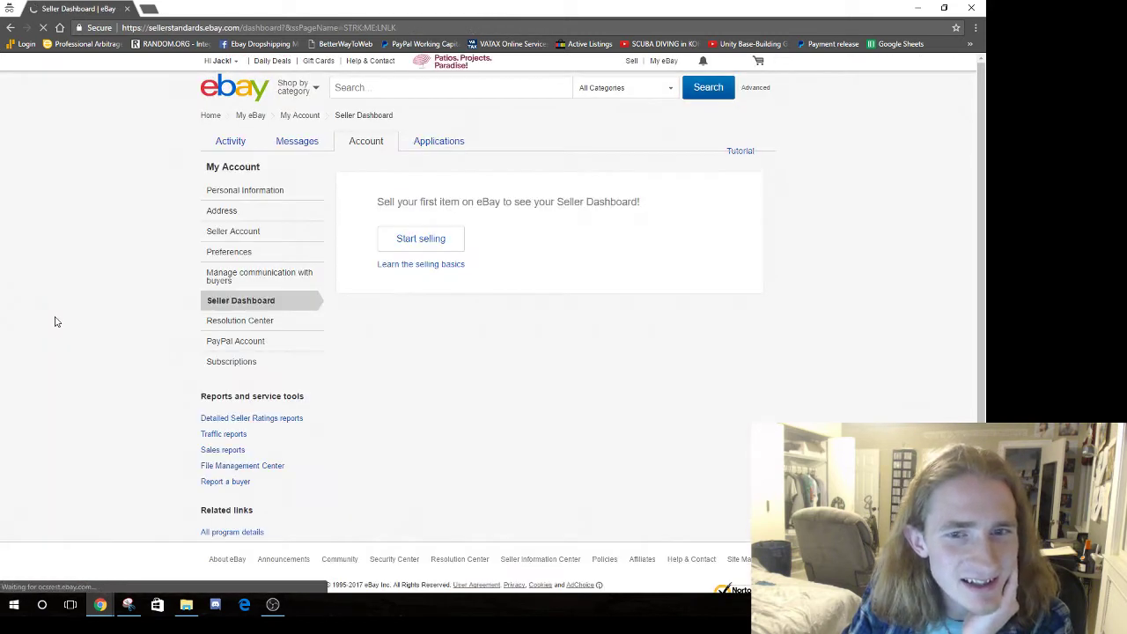
click(446, 241)
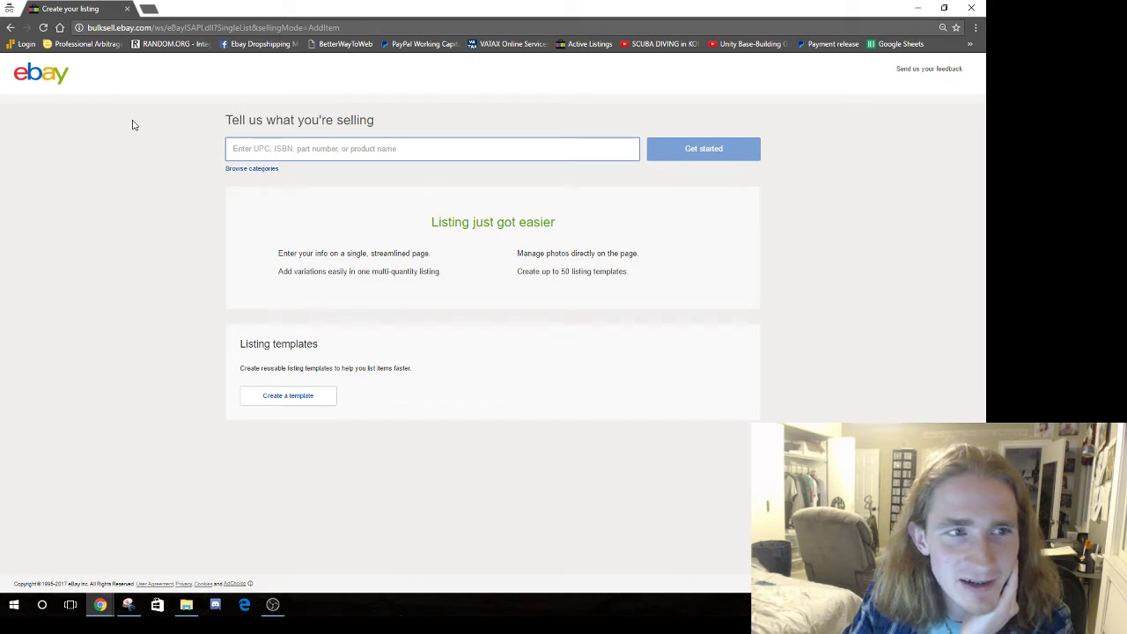
click(53, 82)
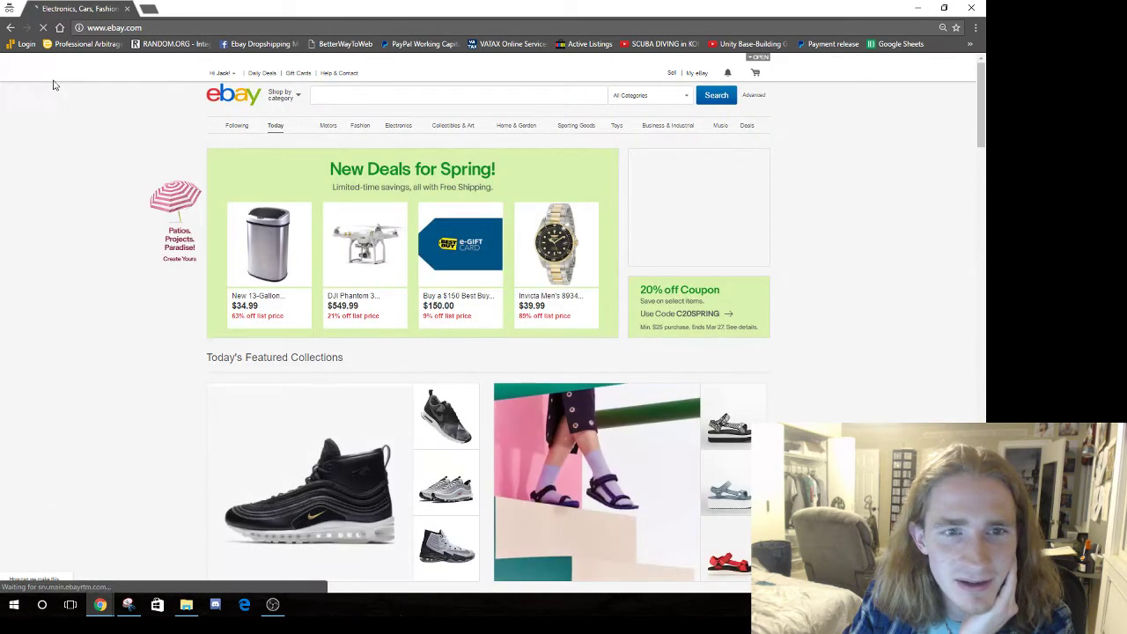
mouse_move(235, 79)
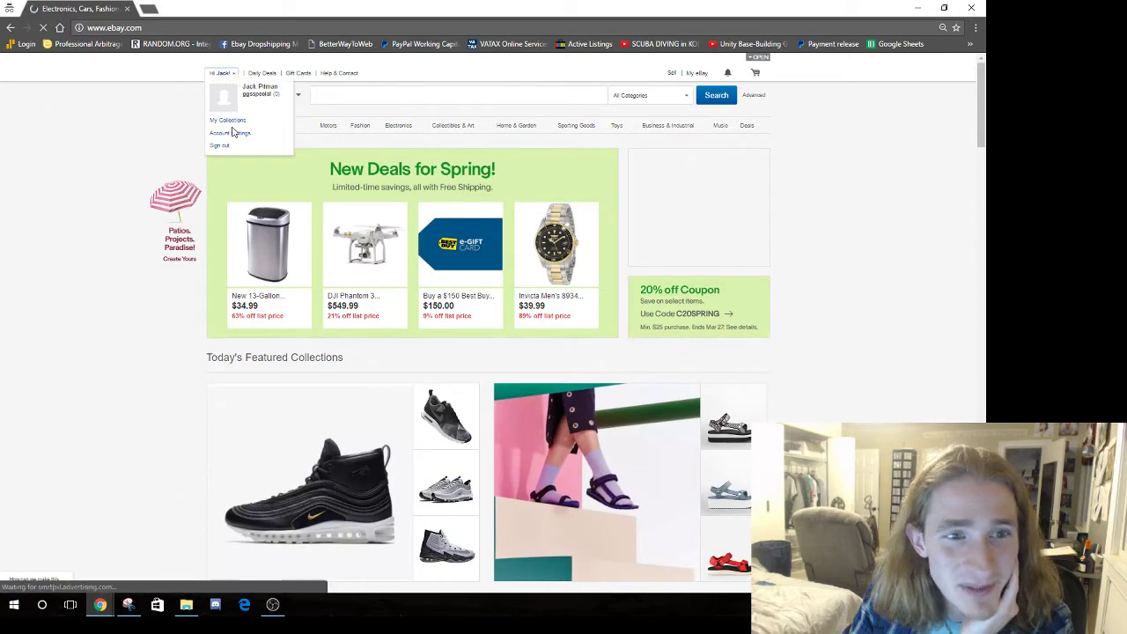
mouse_move(707, 97)
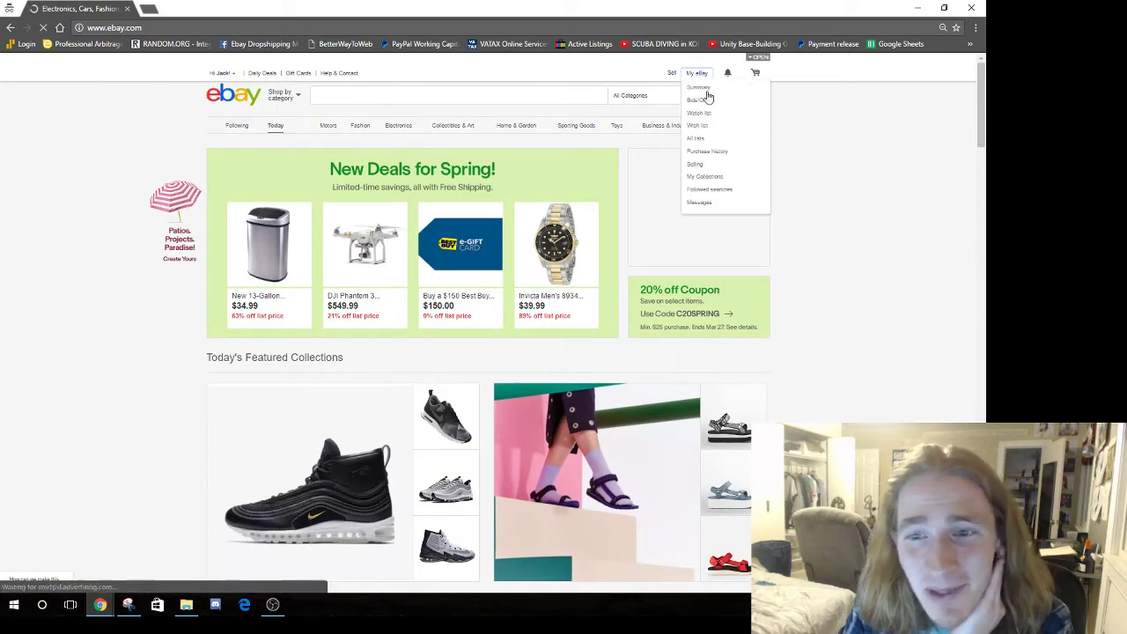
click(696, 204)
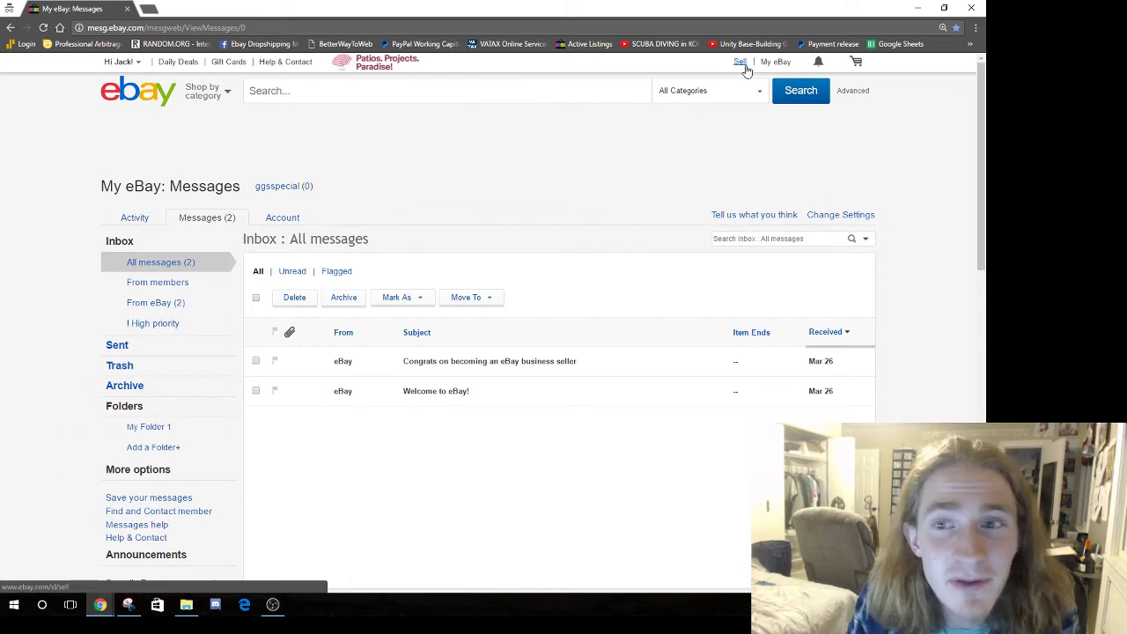
Open Business policies from the Seller Hub's active listings, opt in to the business policies pilot and dismiss the clean-up tip.
click(745, 67)
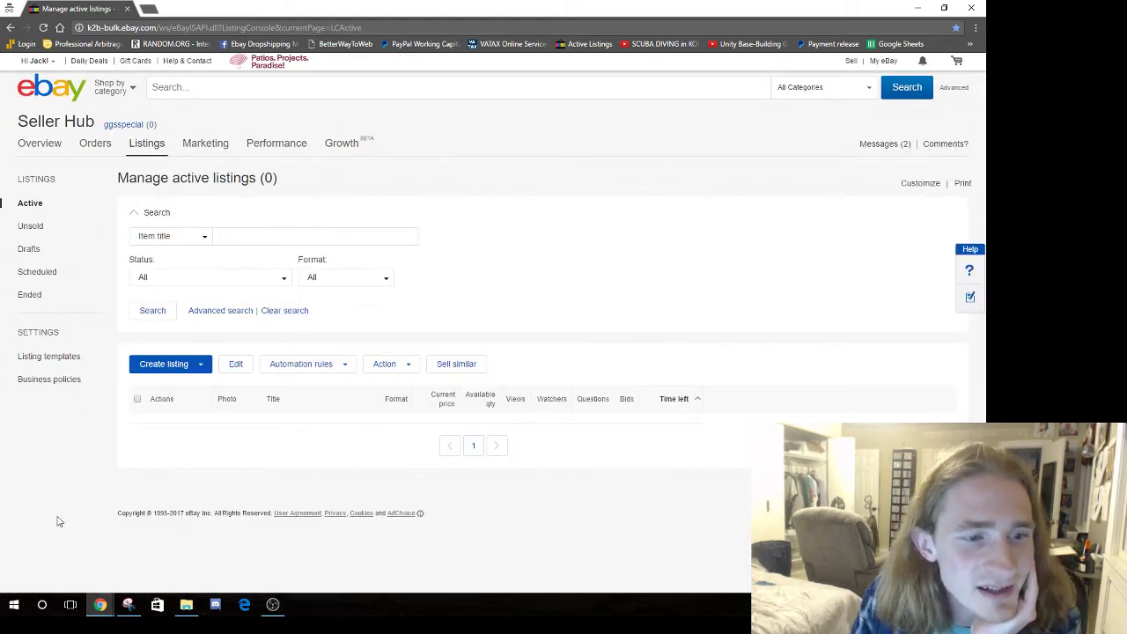
click(60, 378)
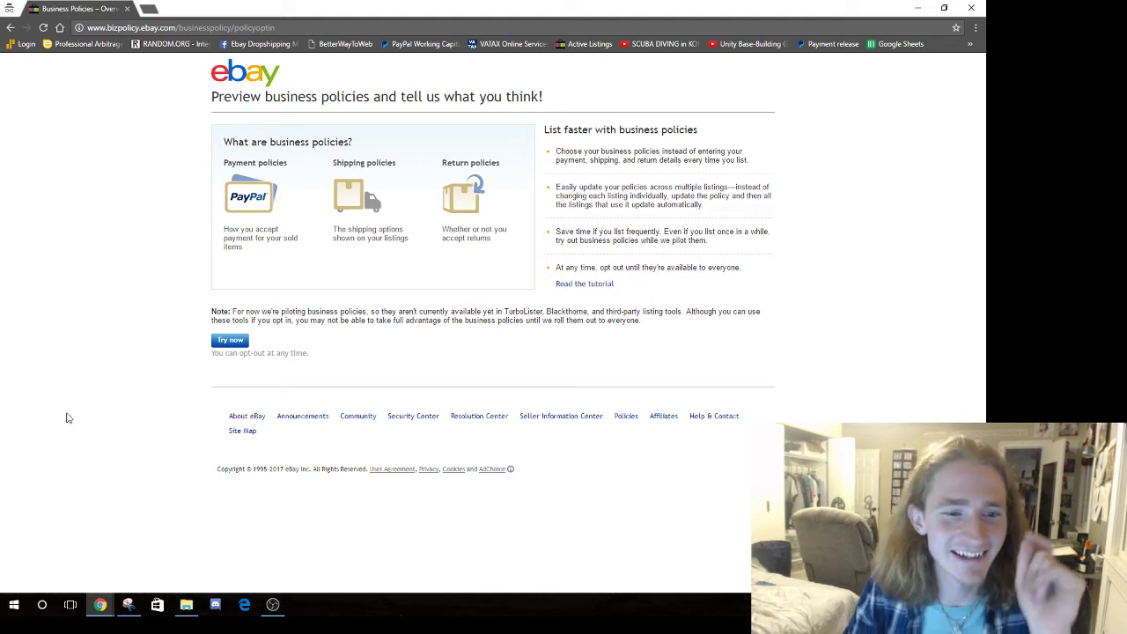
click(228, 342)
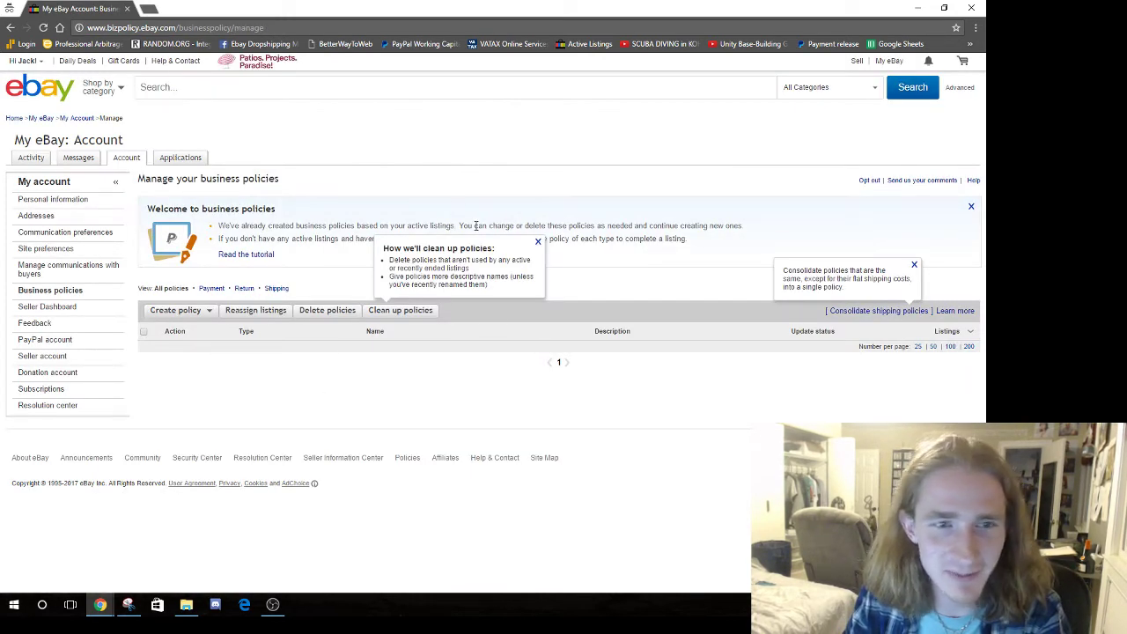
click(538, 243)
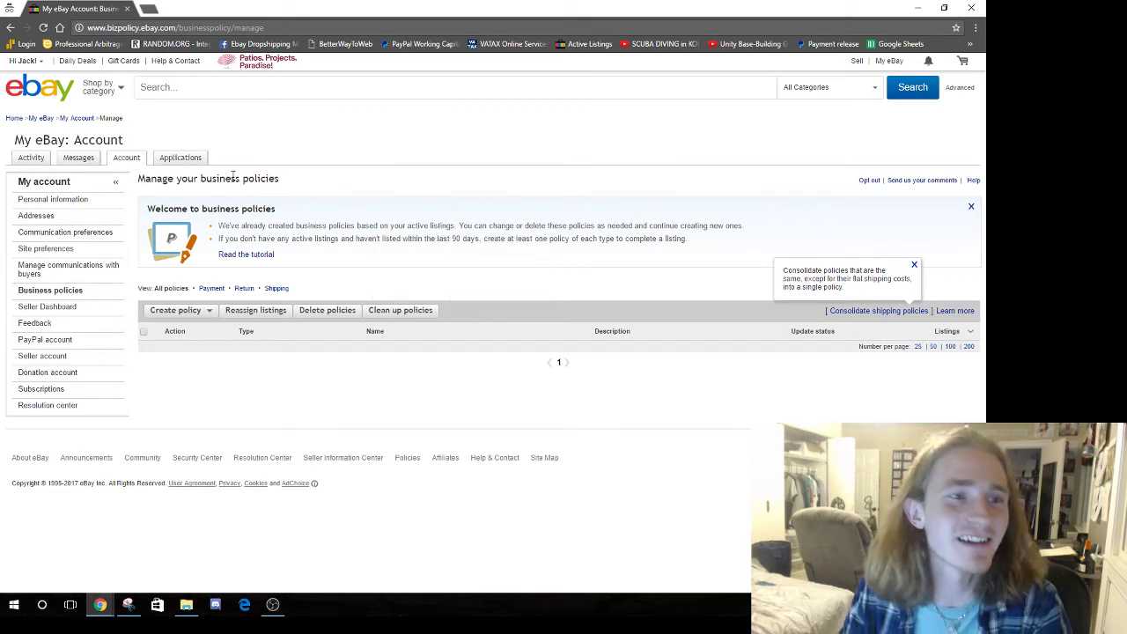
Reopen Business Policies by way of the My eBay summary and account overview, and dismiss the clean-up tip.
mouse_move(890, 64)
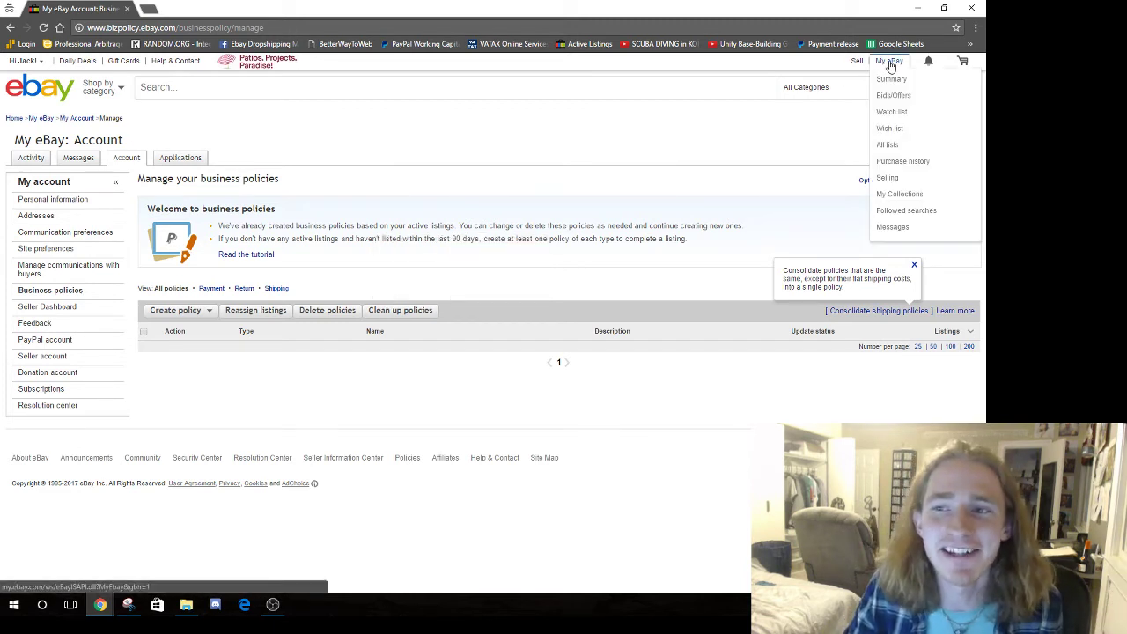
click(891, 79)
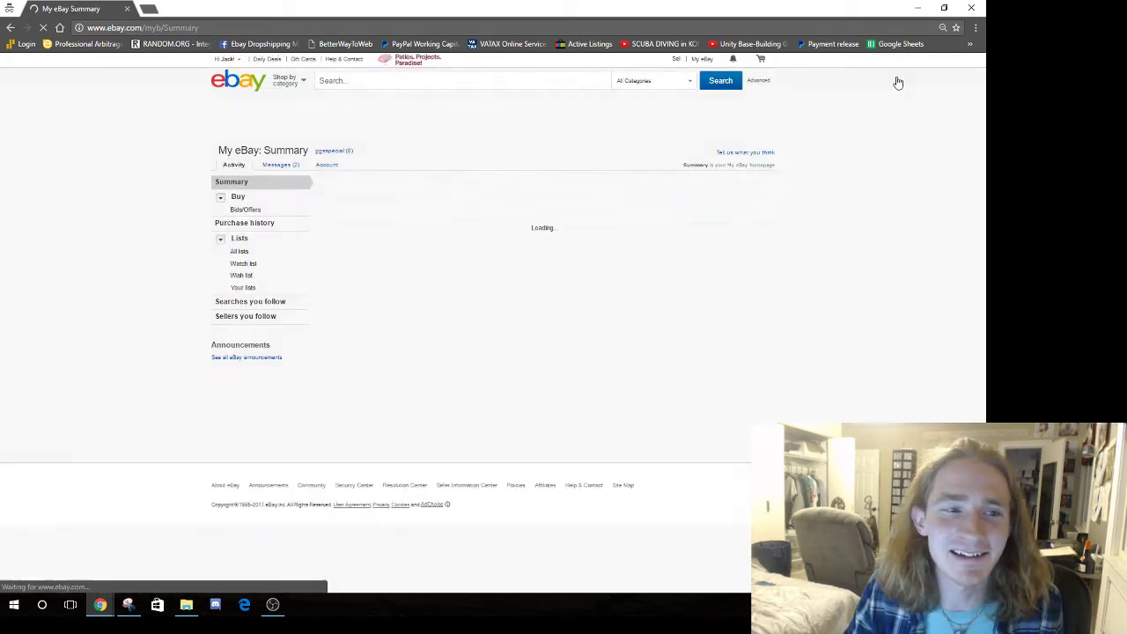
click(322, 166)
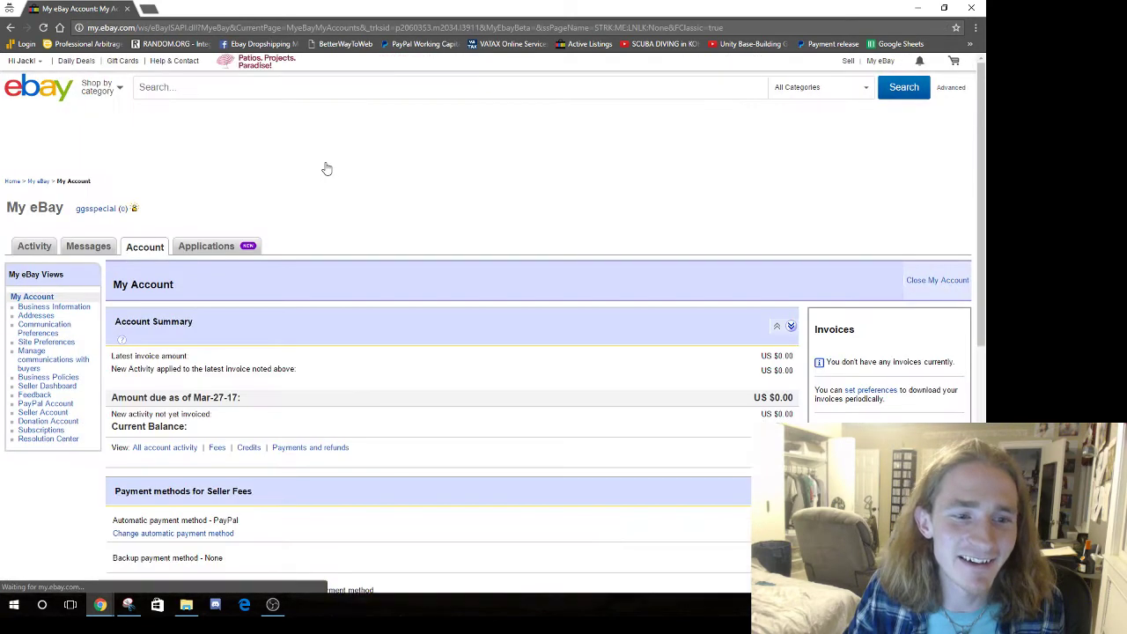
click(60, 379)
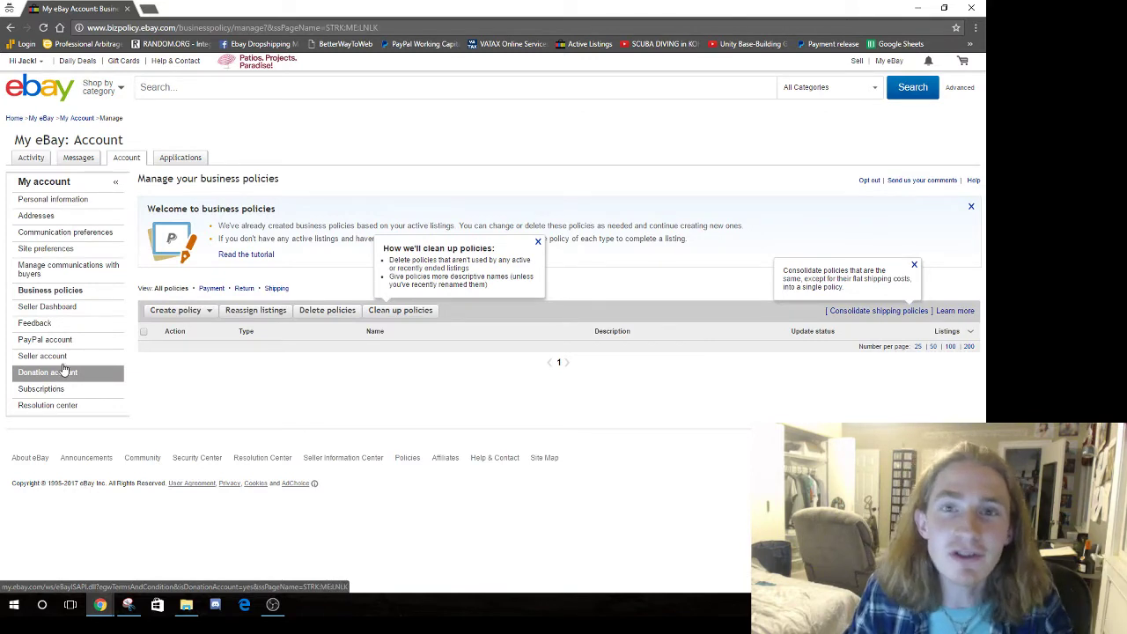
click(538, 244)
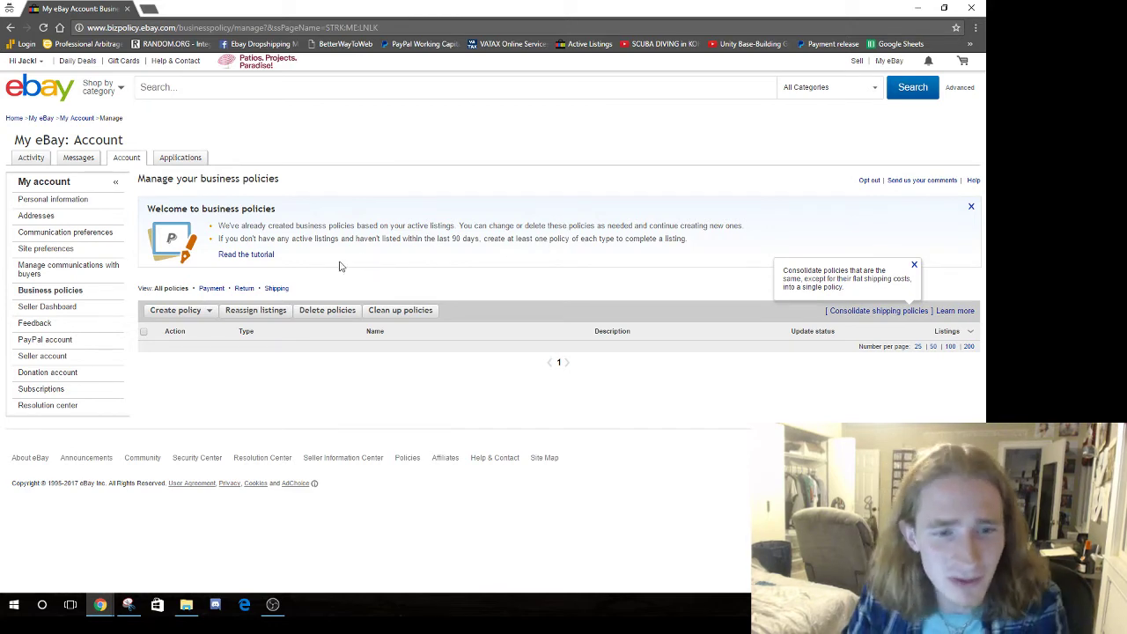
Create a new payment policy and name it "Paypal Payments Accepted".
click(199, 314)
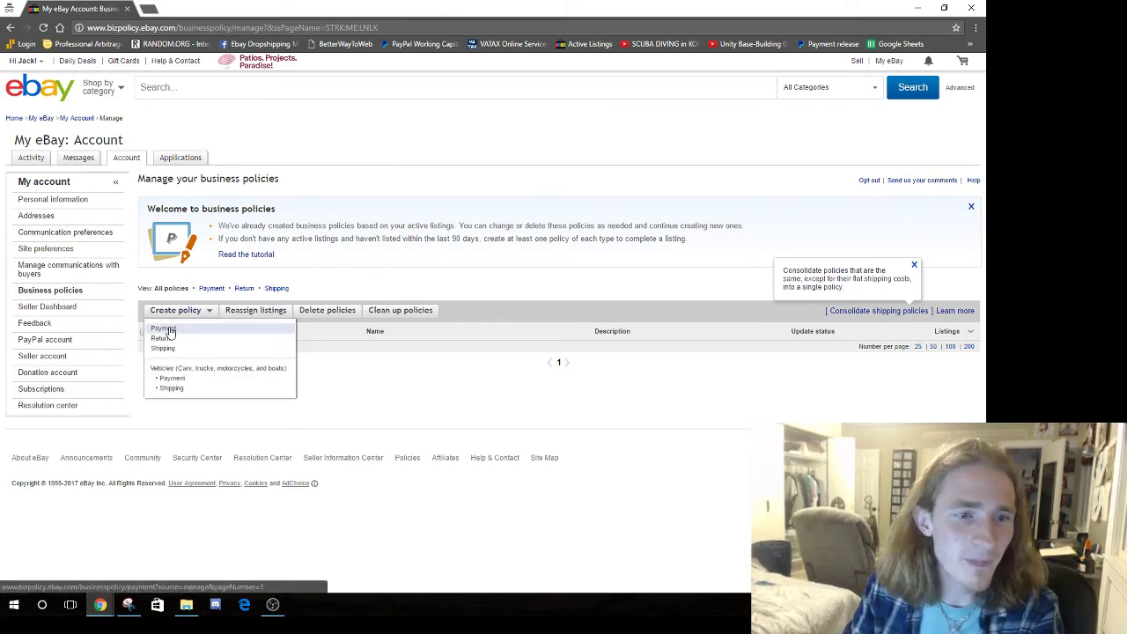
click(159, 328)
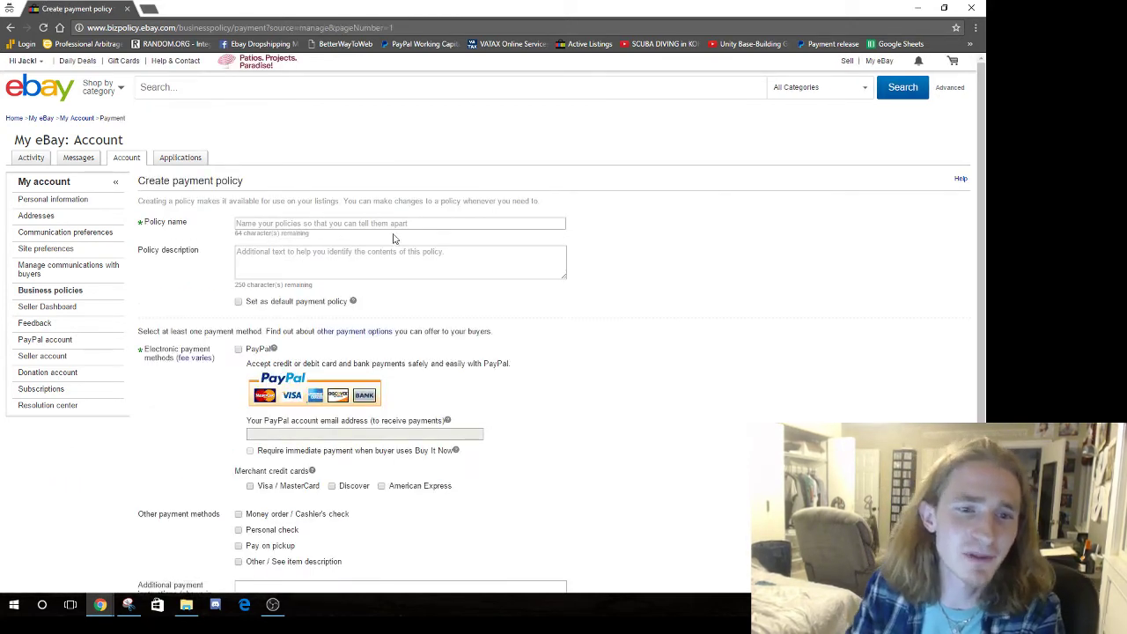
scroll(534, 320, down, 2)
scroll(456, 254, up, 1)
scroll(457, 255, up, 1)
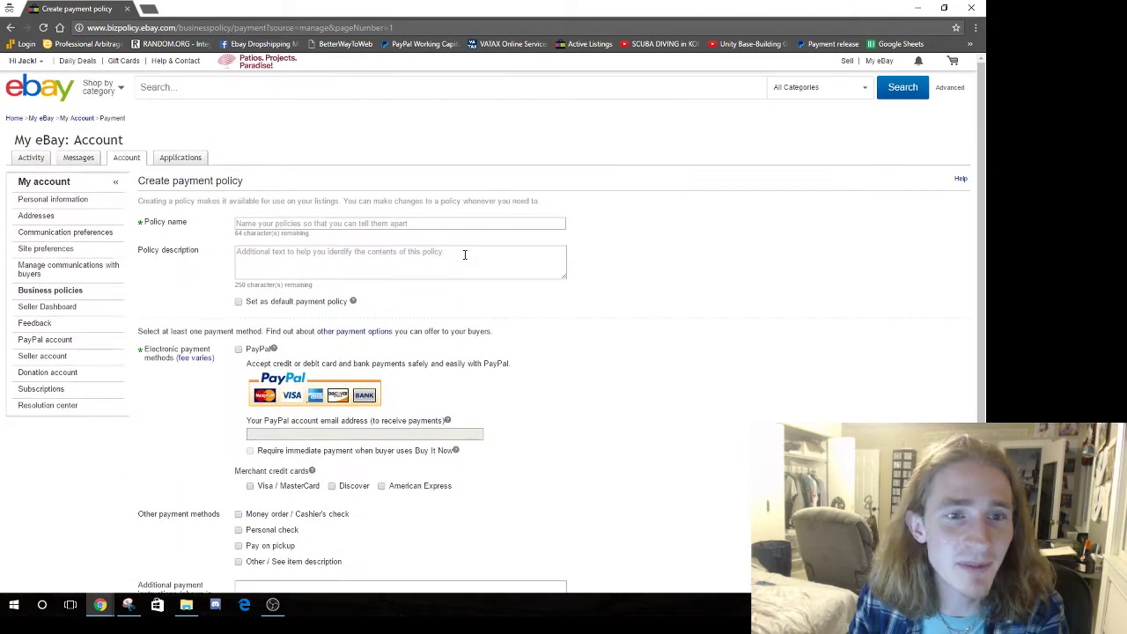
click(291, 222)
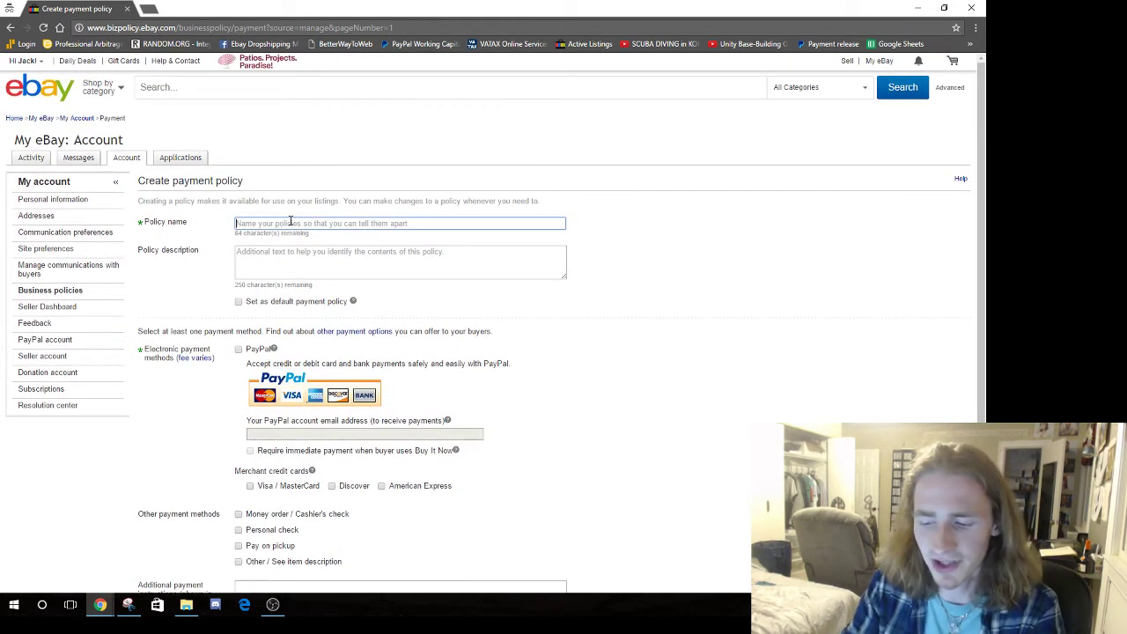
text(Paya)
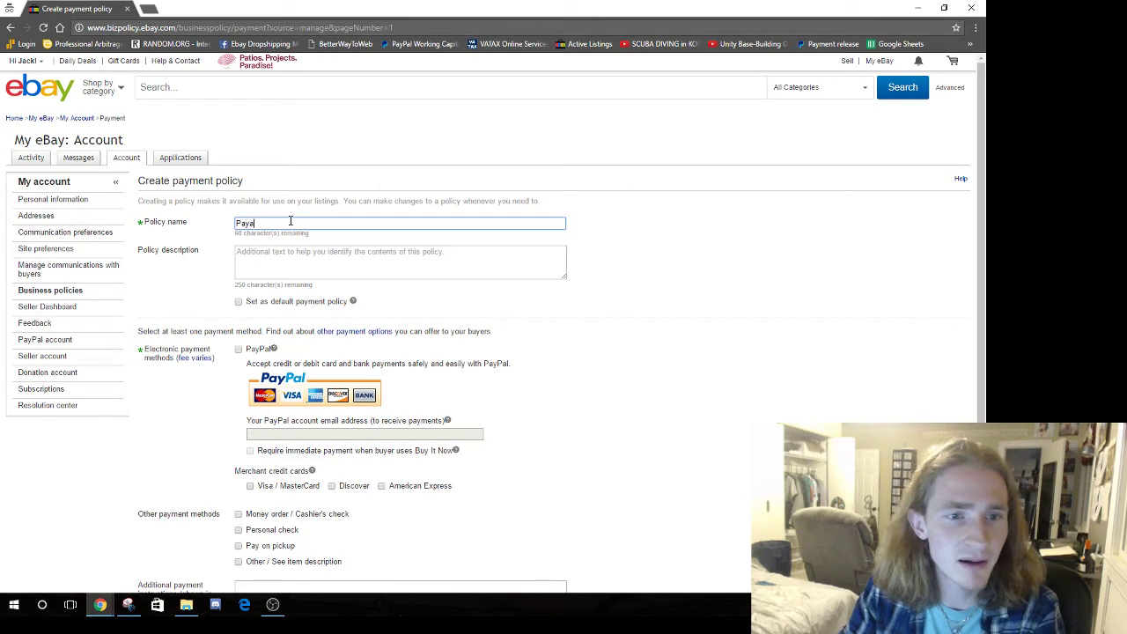
key(BackSpace)
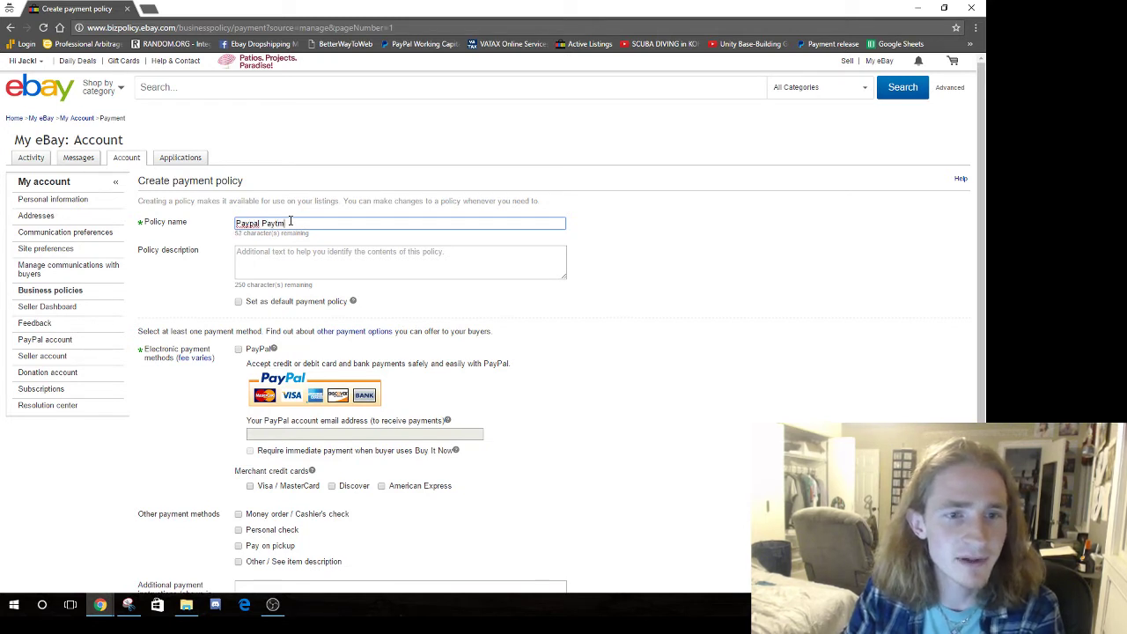
key(BackSpace)
text(ments Accepted)
Set the payment policy as default with PayPal as its payment method, save it and return to the business policies page.
scroll(291, 229, down, 1)
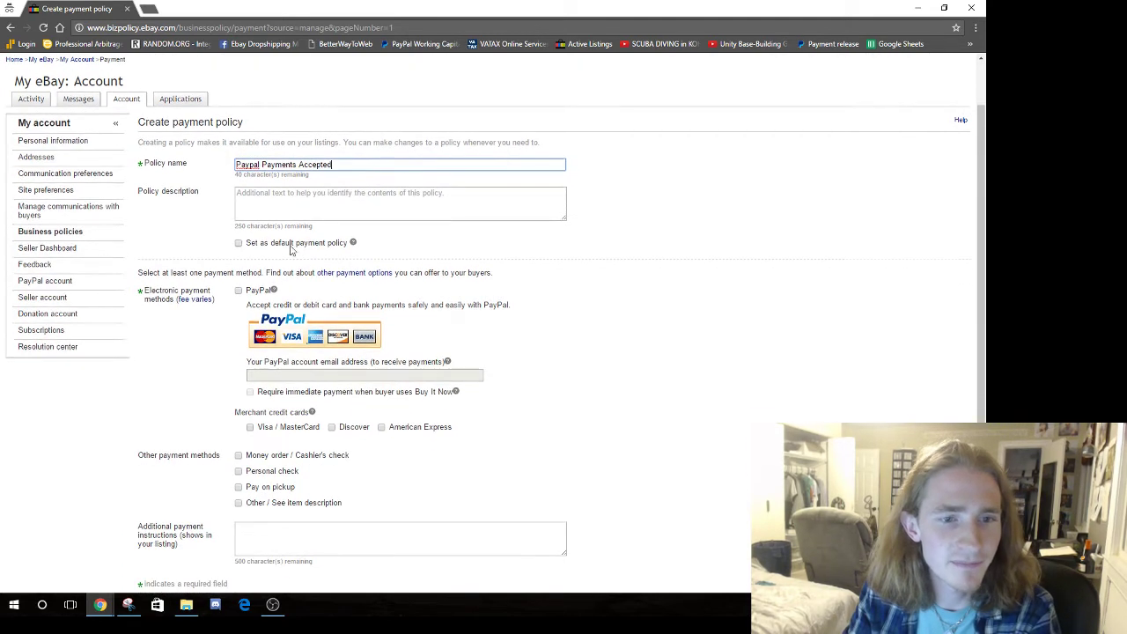
scroll(289, 214, down, 1)
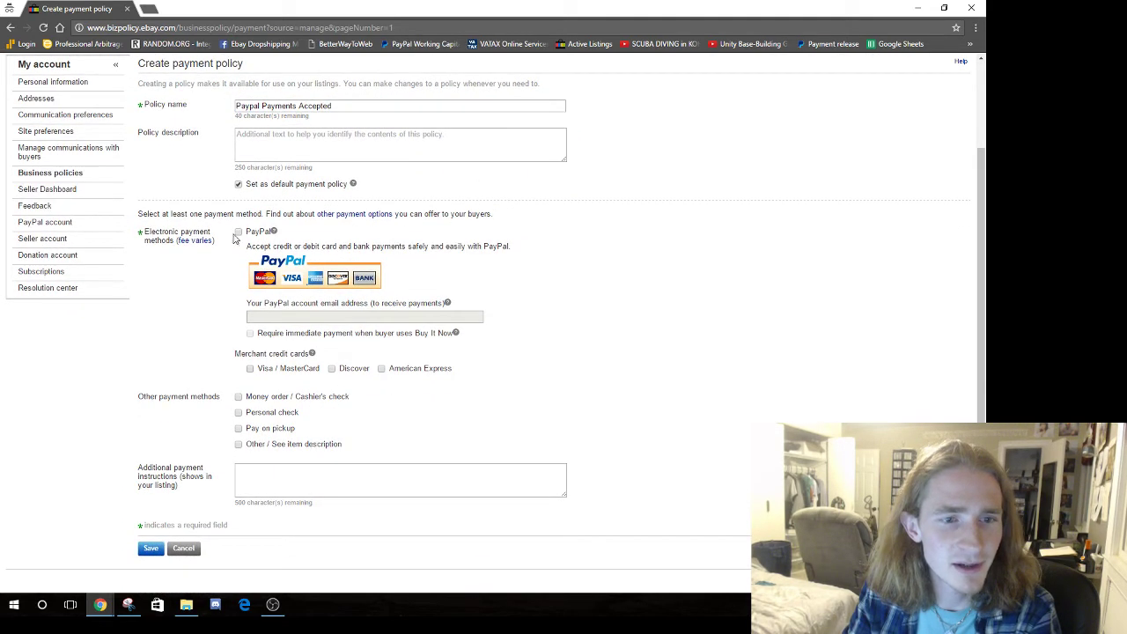
click(238, 232)
scroll(513, 202, down, 1)
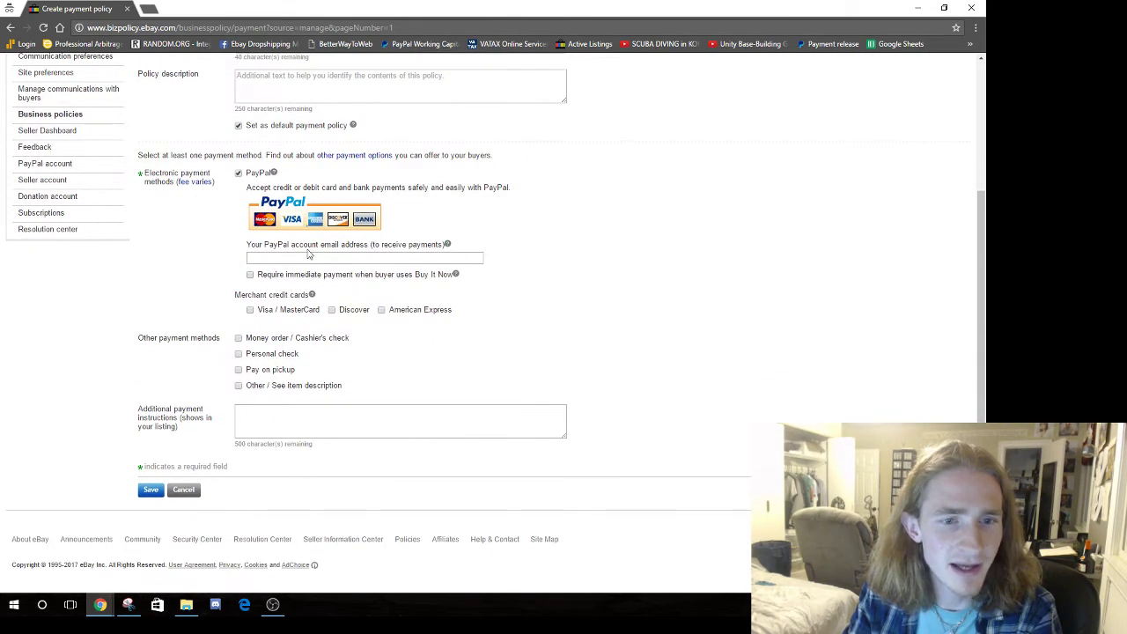
scroll(331, 319, up, 3)
click(918, 8)
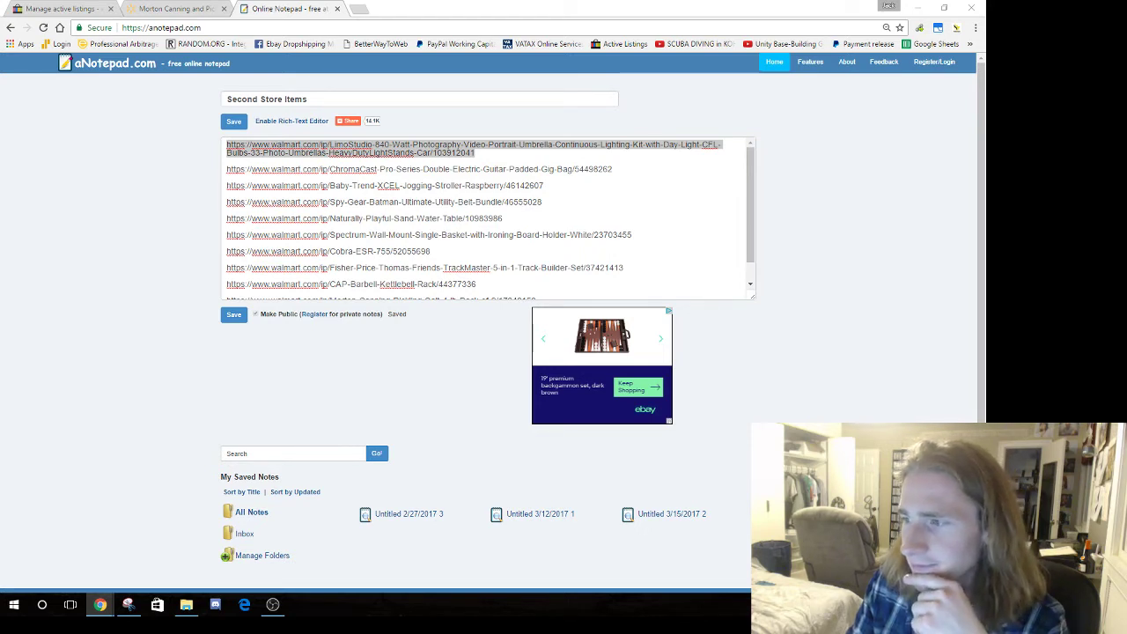
key(alt+Tab)
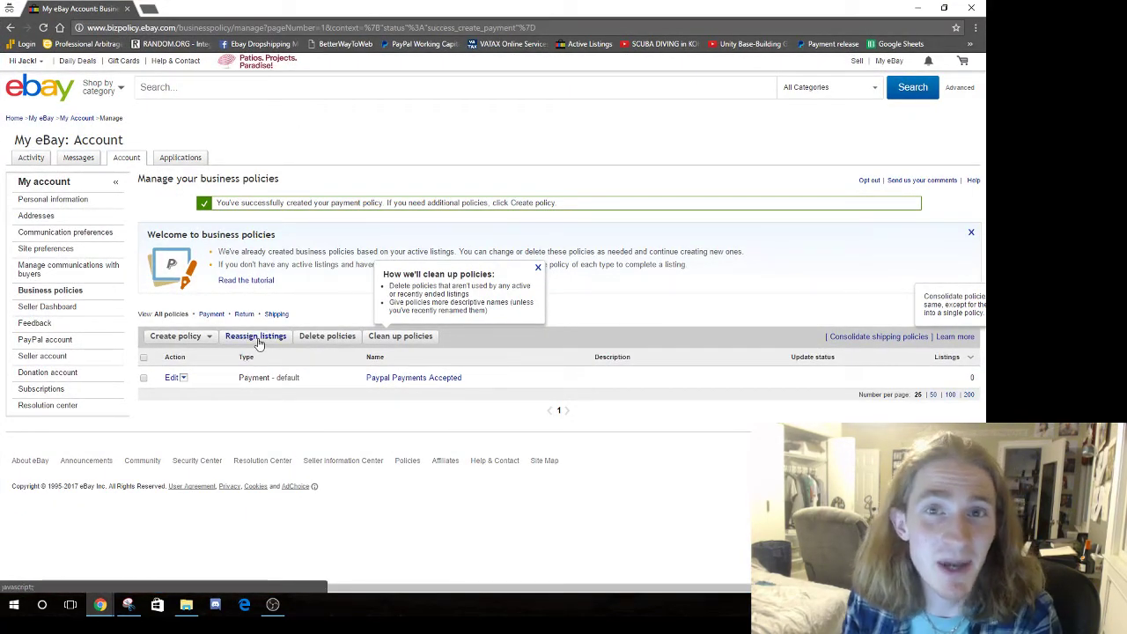
Create a new return policy and name it "Standard 30 Day Return Policy".
click(199, 343)
click(164, 369)
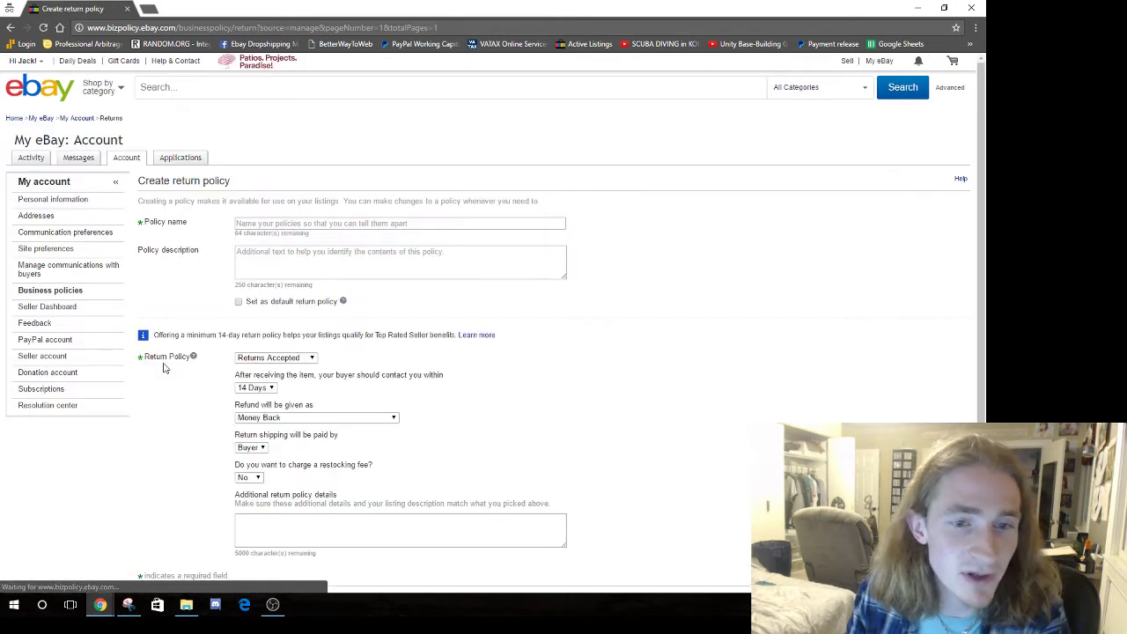
click(307, 224)
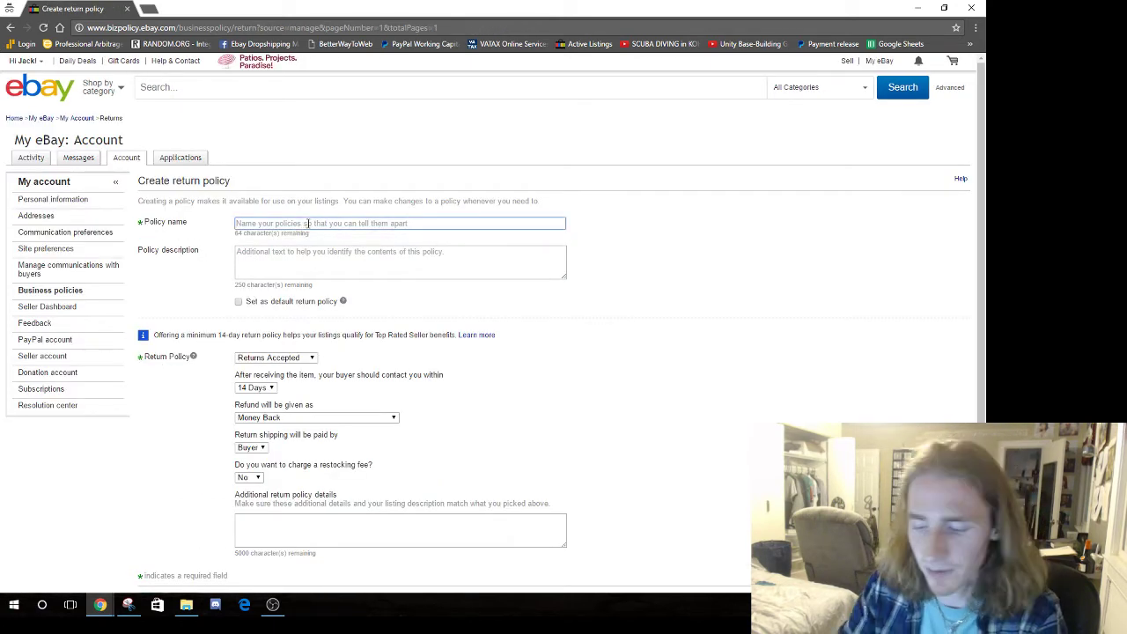
text(Standard 30)
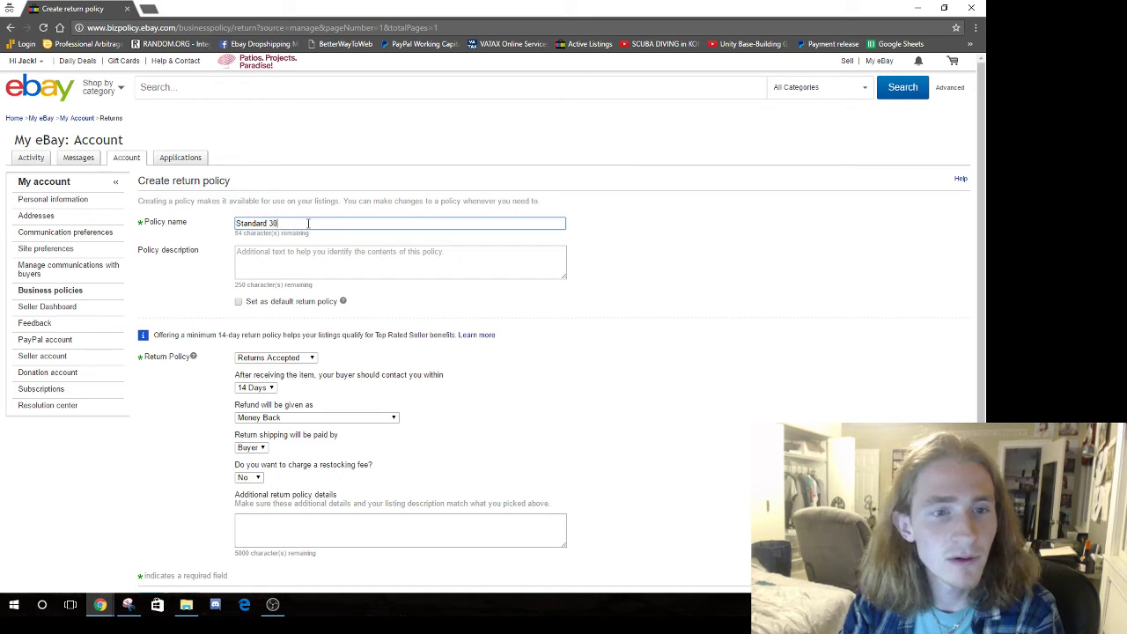
text( Day Return P)
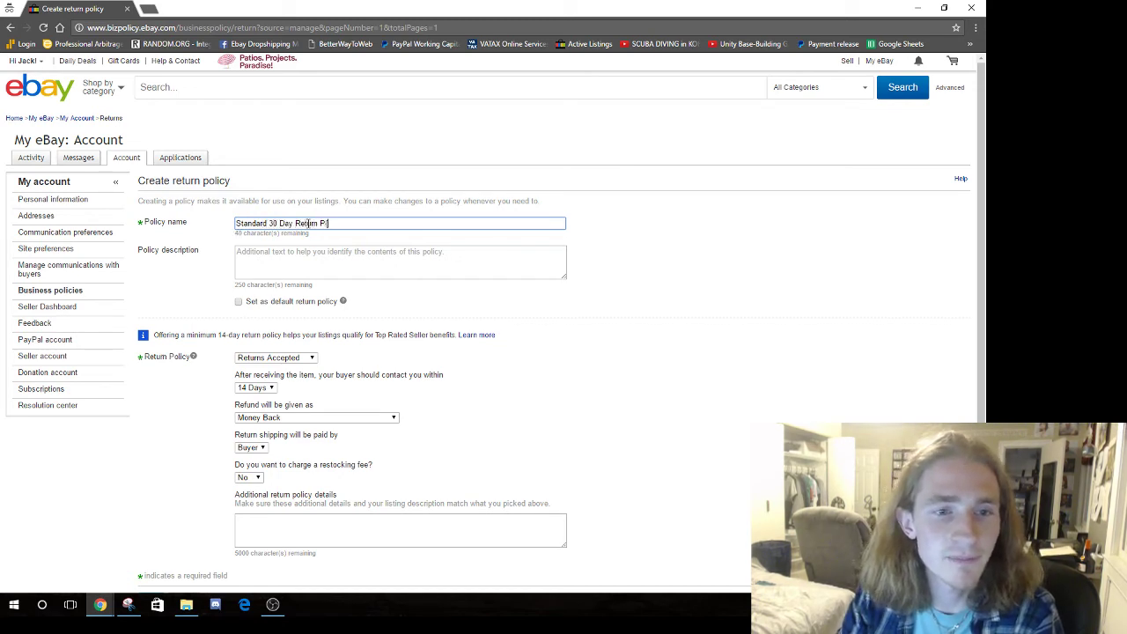
text(olicy)
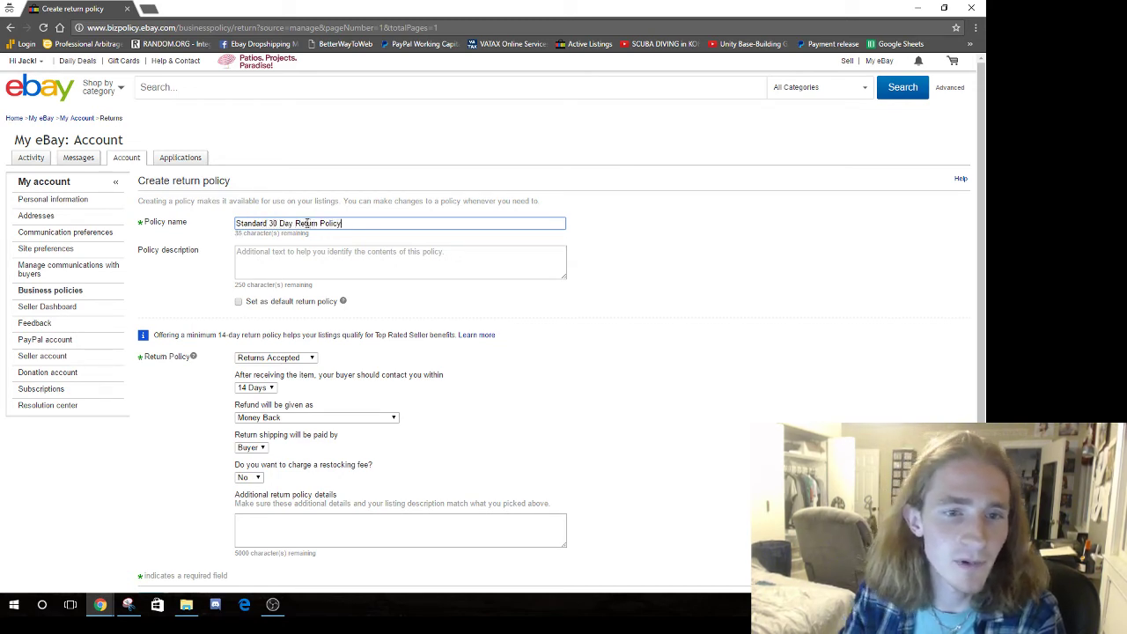
Set the return policy as default and enter "DEFAULT" as its description.
scroll(308, 222, down, 1)
click(238, 242)
click(289, 212)
scroll(326, 255, down, 1)
text(DEFAULT)
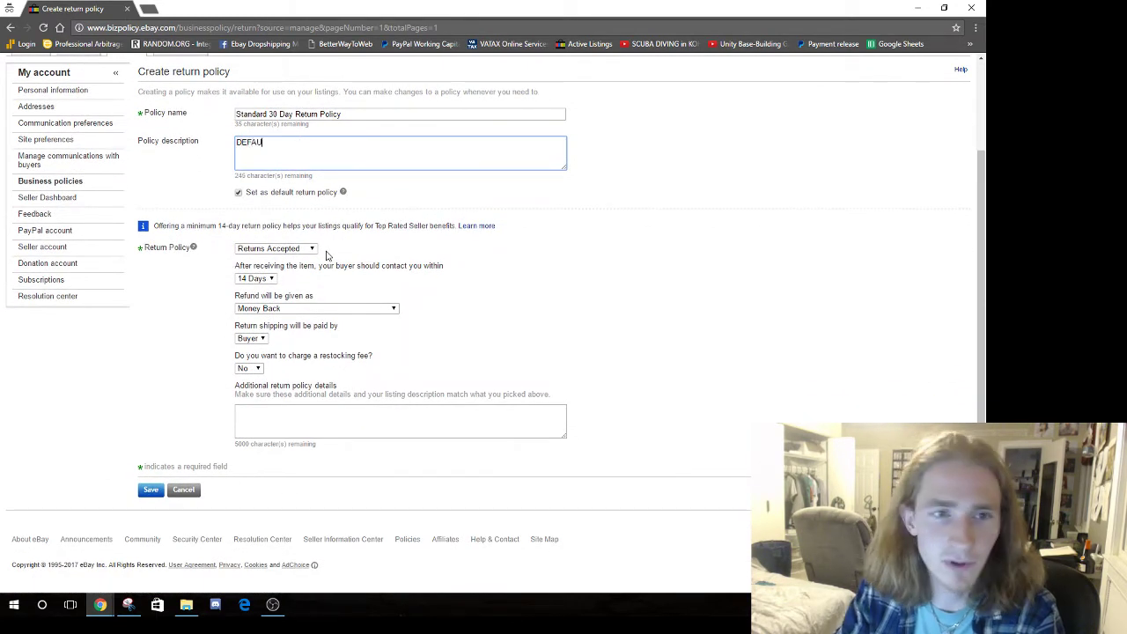
Set the return period to 30 Days, the refund to Money Back and the return shipping payer to Seller.
click(259, 278)
click(255, 301)
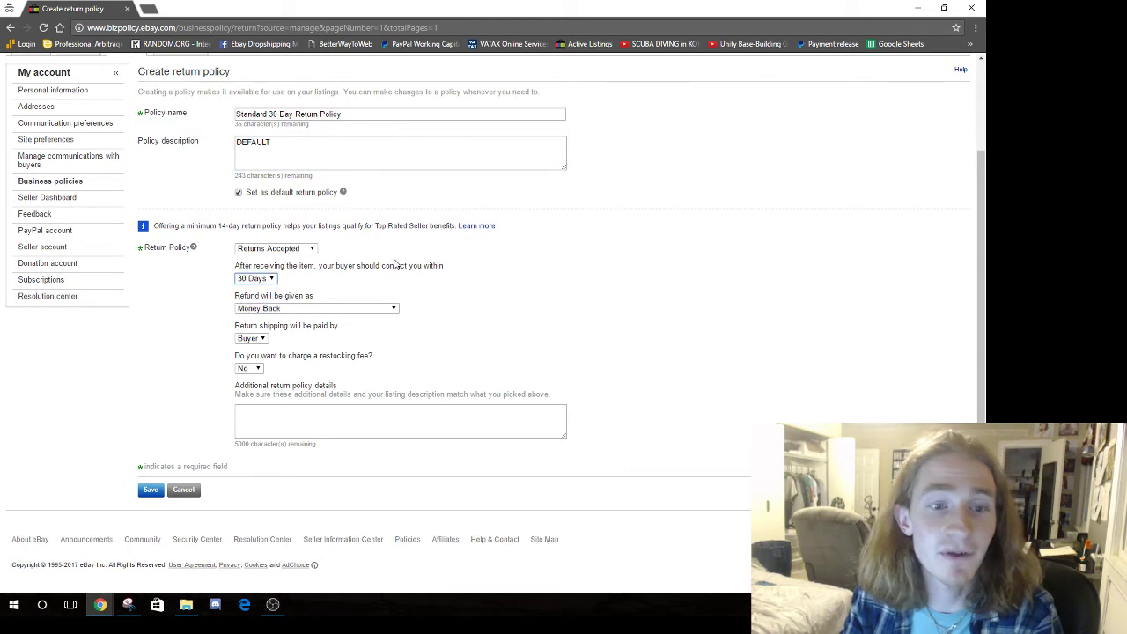
click(278, 309)
click(264, 318)
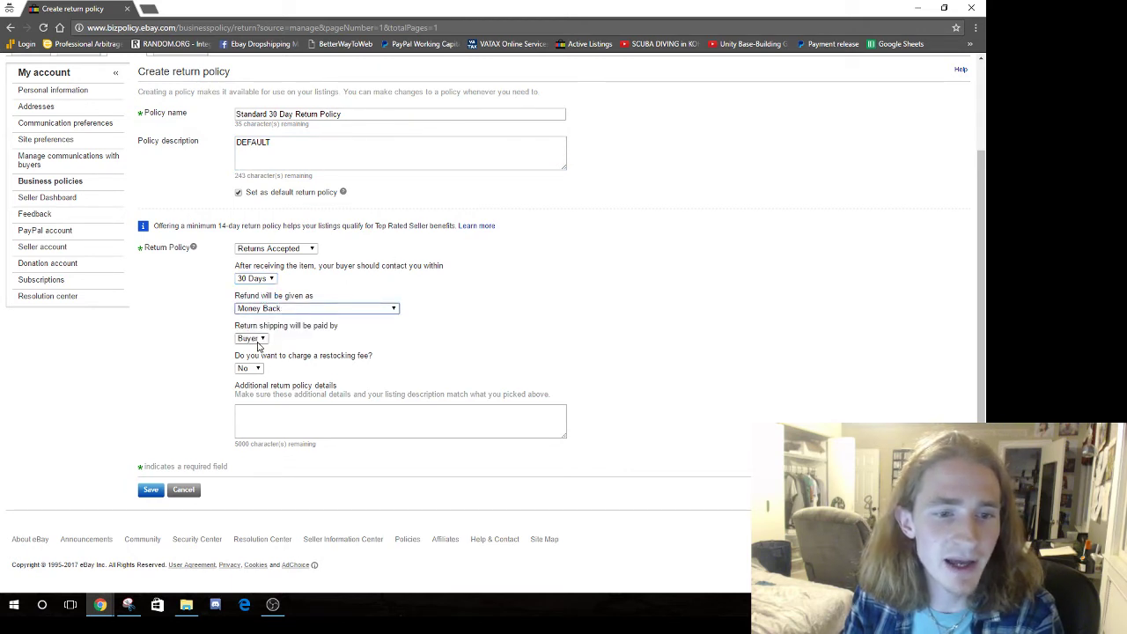
click(251, 338)
click(255, 357)
click(299, 349)
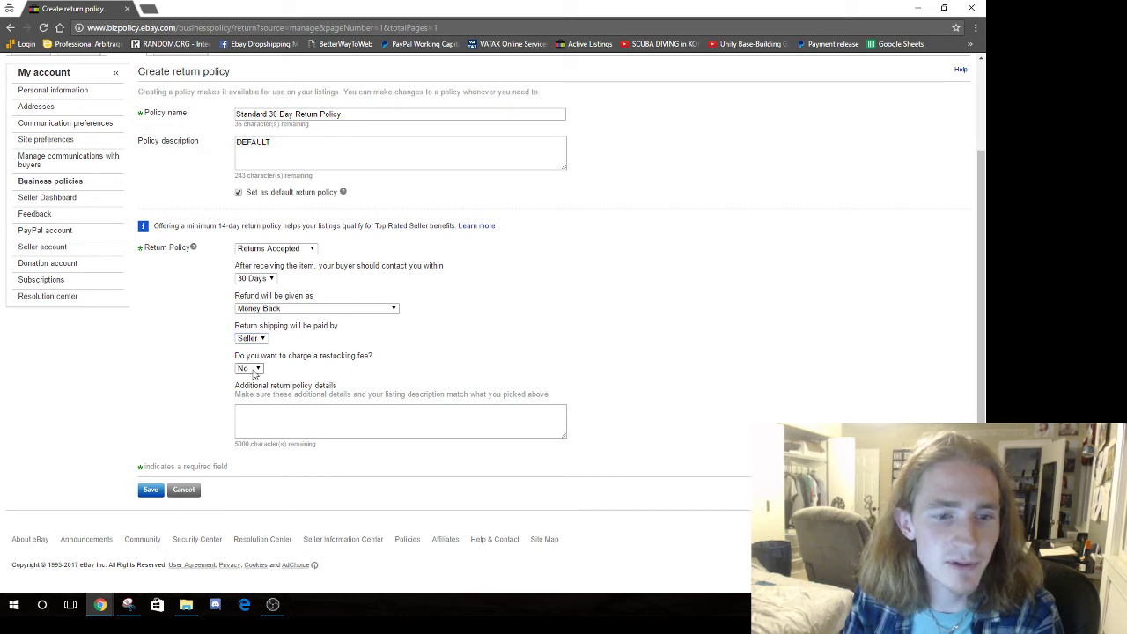
Save the return policy, dismiss the clean-up tip and start creating a new shipping policy.
click(151, 492)
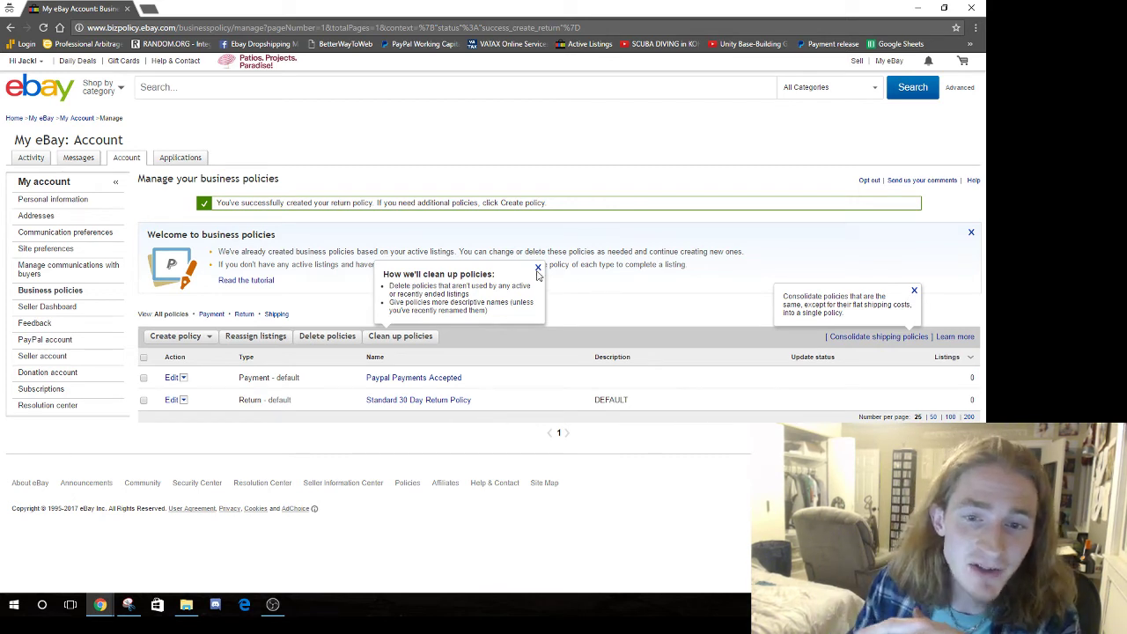
click(538, 272)
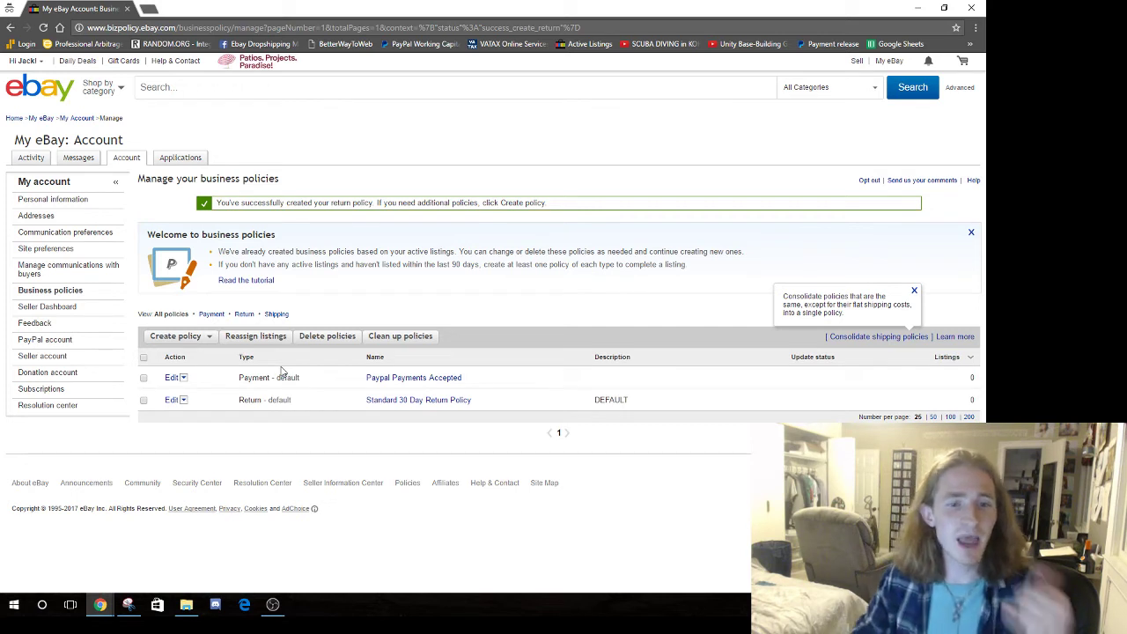
click(198, 340)
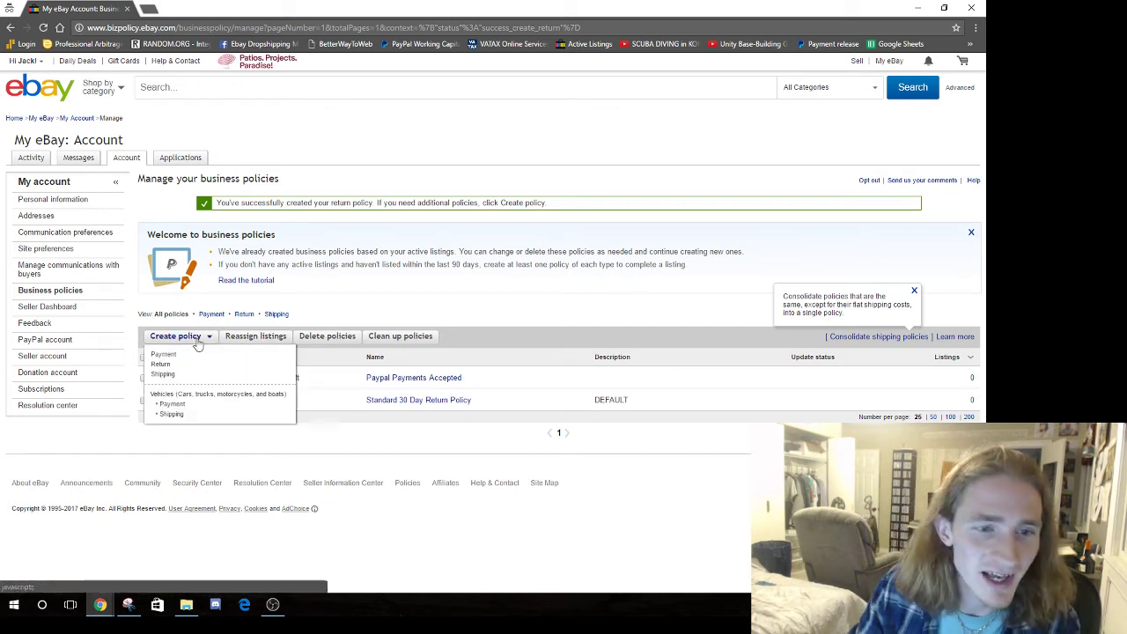
click(165, 374)
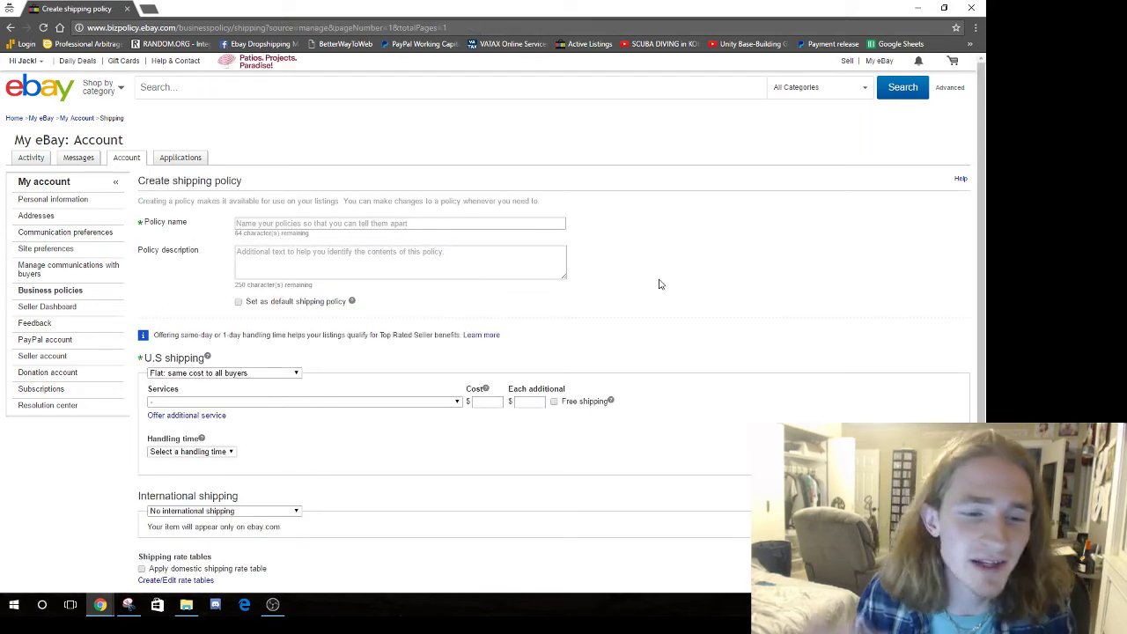
Name the shipping policy "Standard Dropshipping with International" and set it as the default shipping policy.
scroll(659, 283, down, 2)
scroll(287, 376, up, 2)
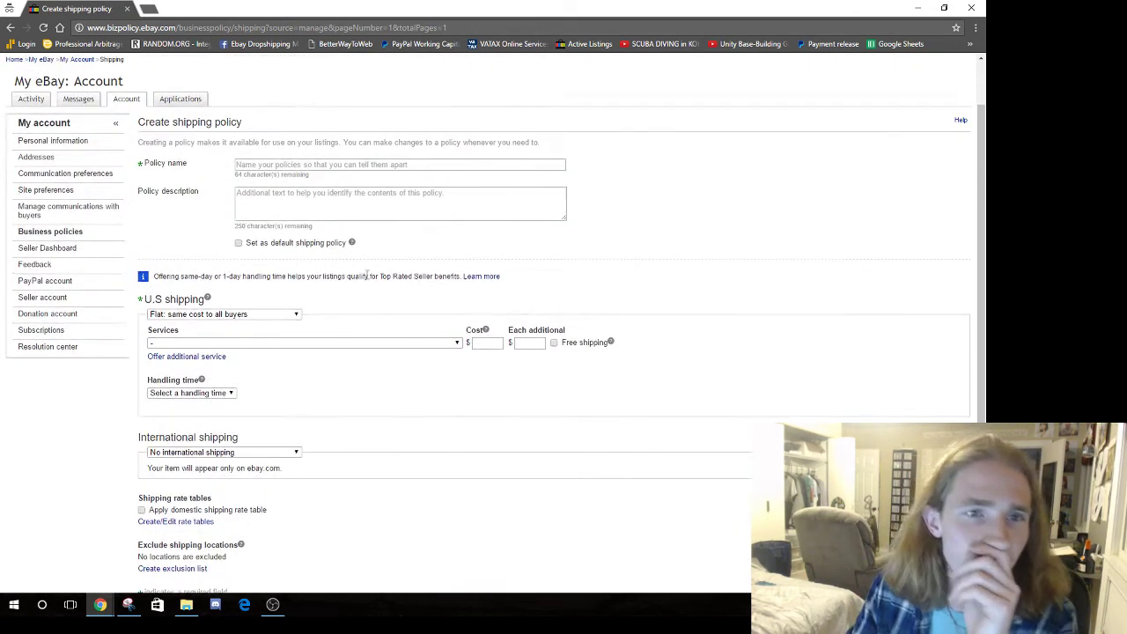
click(279, 165)
text(Standard Dropship)
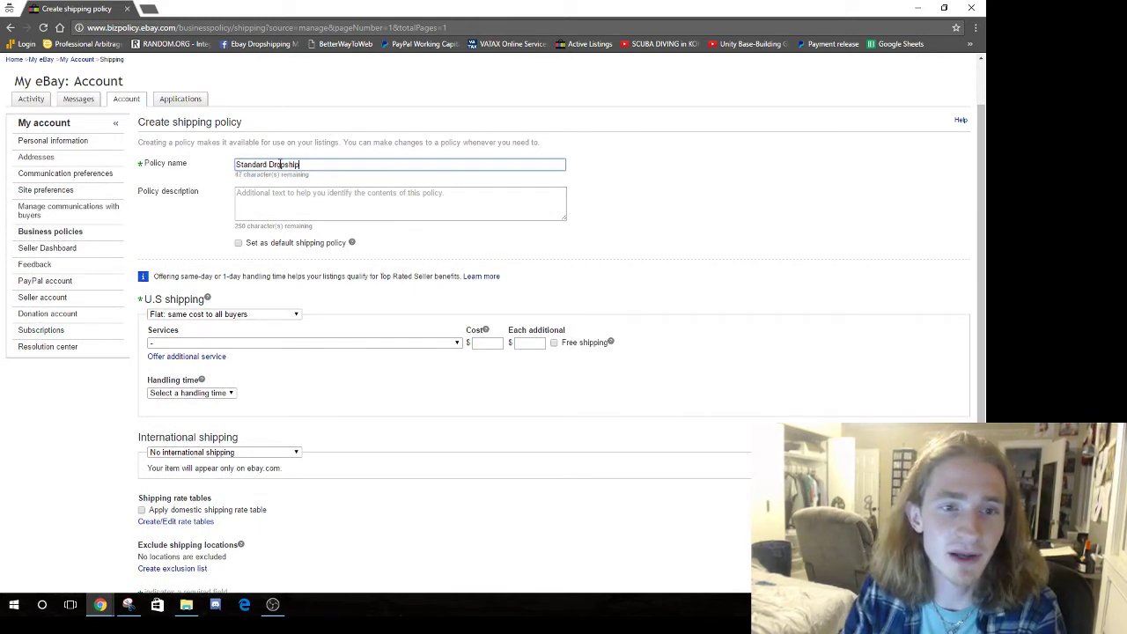
text(ping with international)
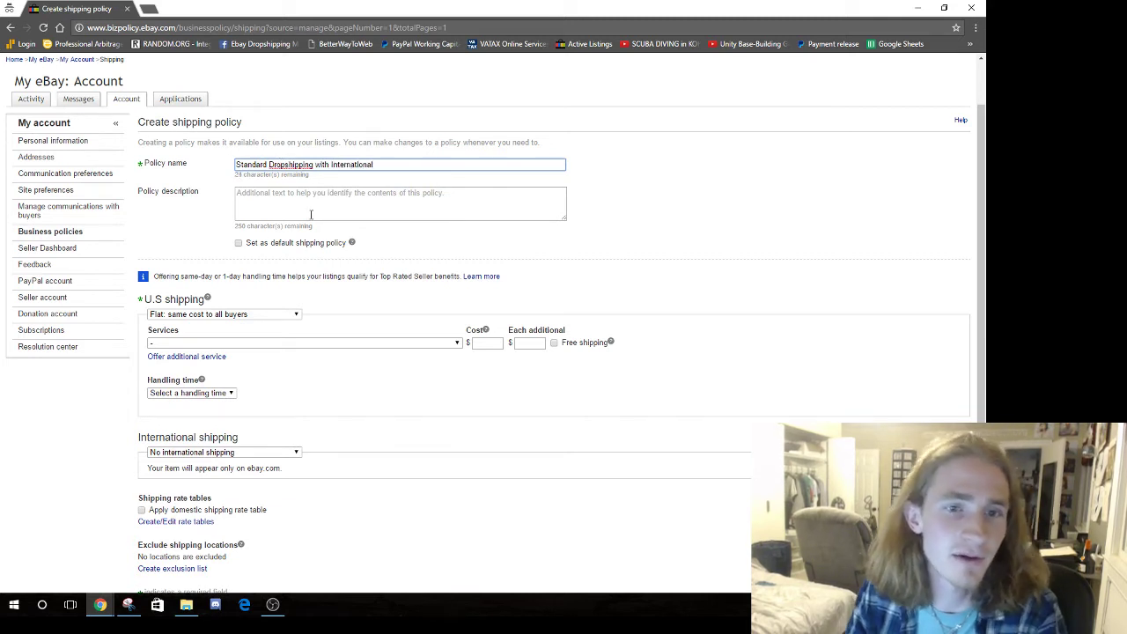
click(233, 249)
click(238, 243)
Set U.S. shipping to Calculated with free shipping, using the USPS Parcel Select Ground (2 to 9 business days) service.
scroll(229, 264, down, 1)
click(225, 255)
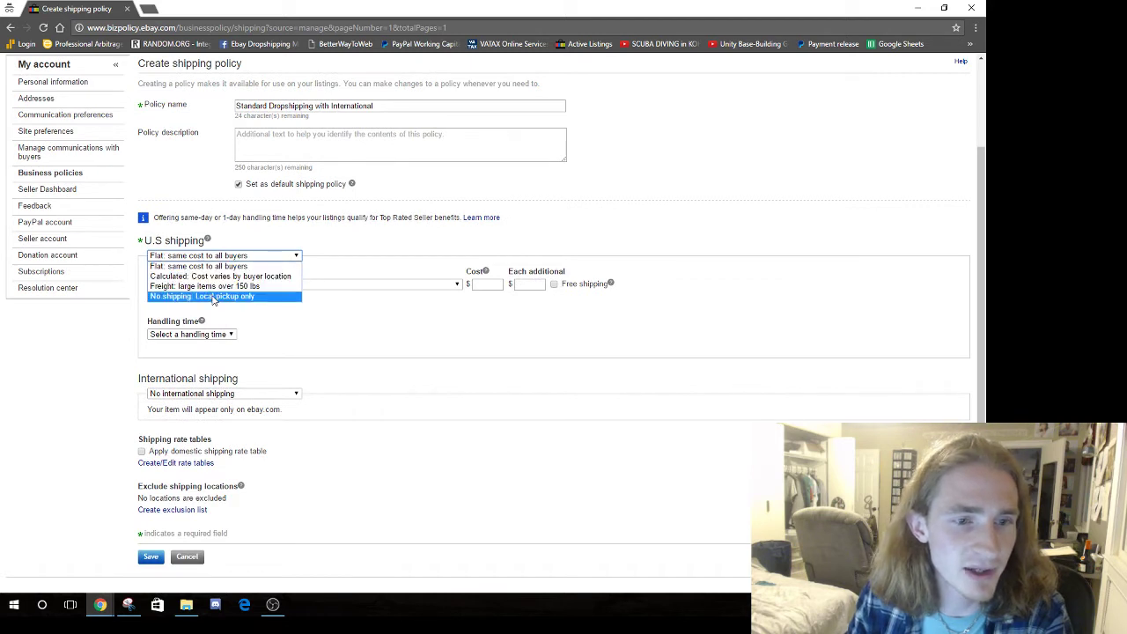
click(191, 277)
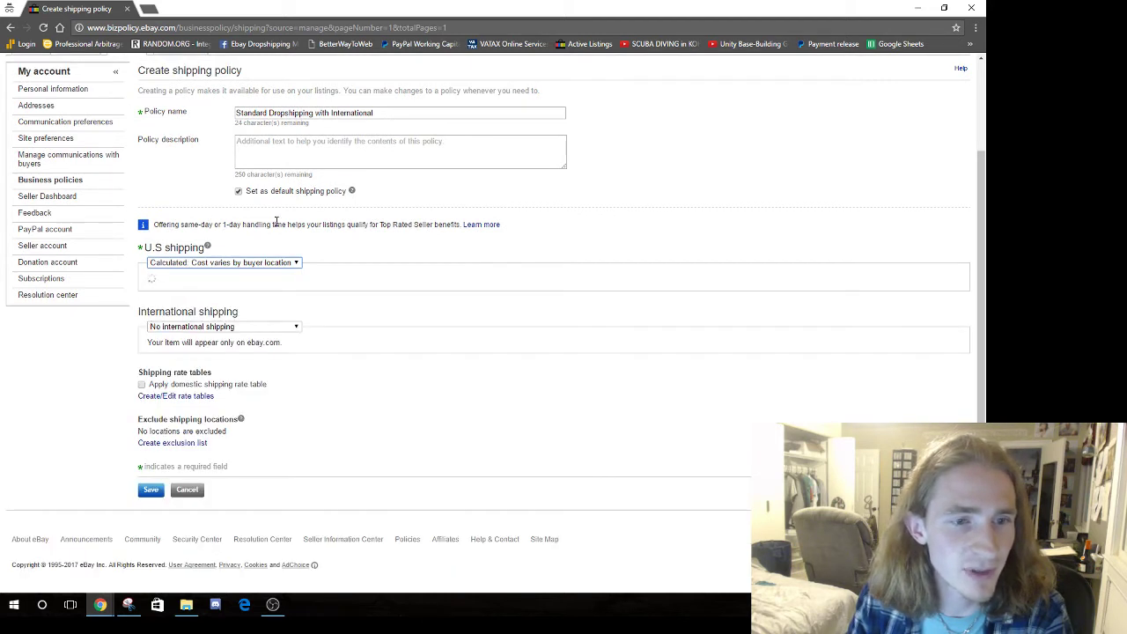
scroll(237, 302, down, 1)
click(413, 235)
click(389, 236)
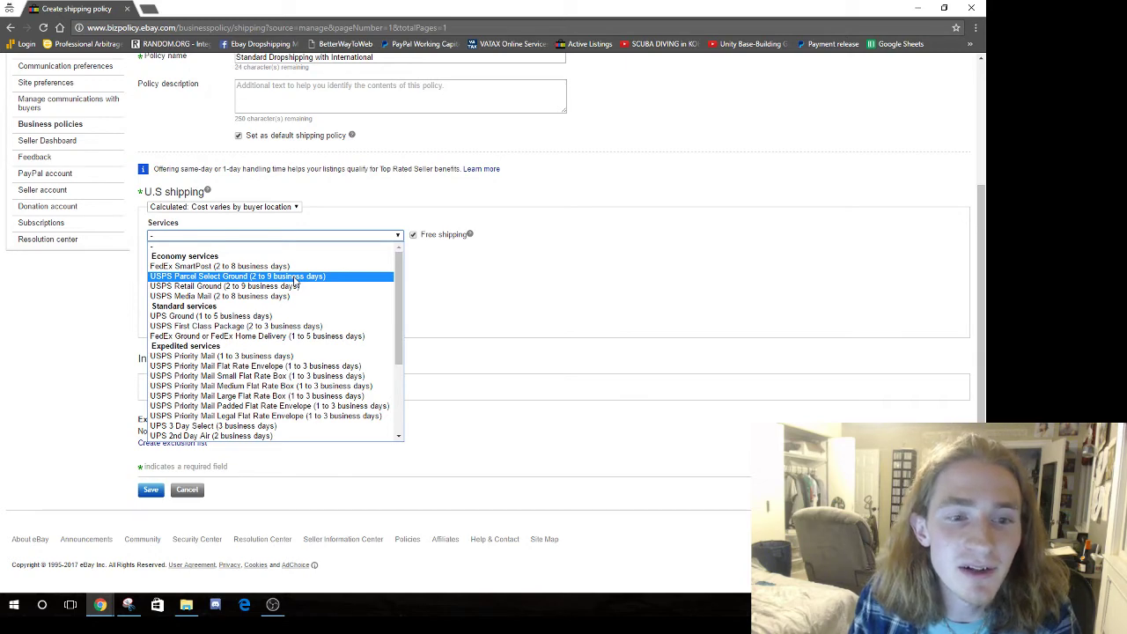
click(296, 280)
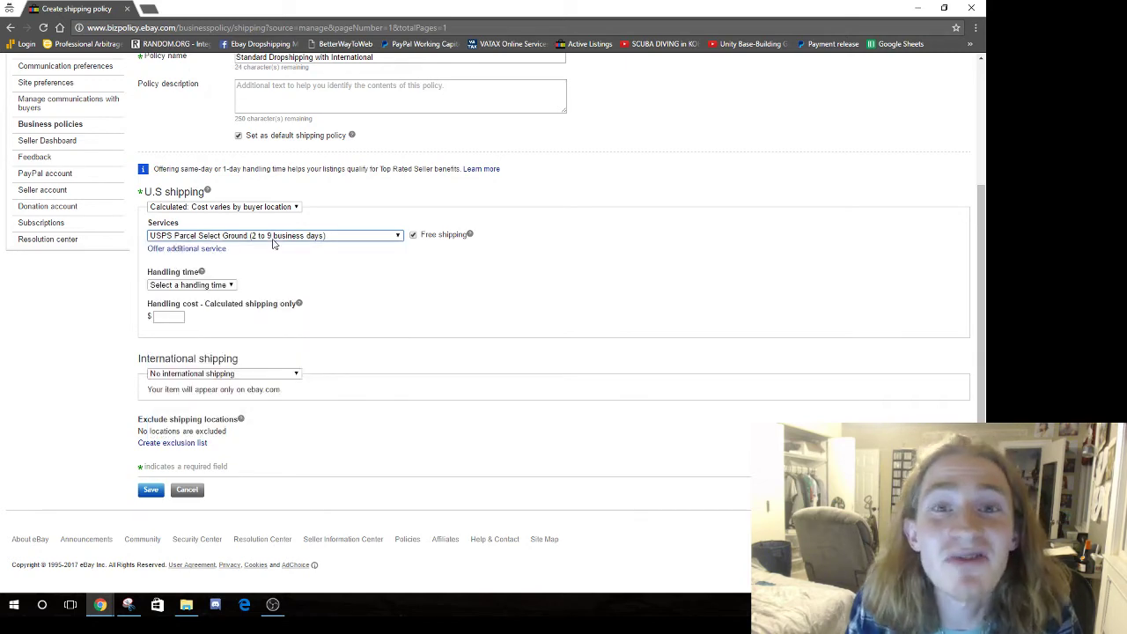
click(333, 236)
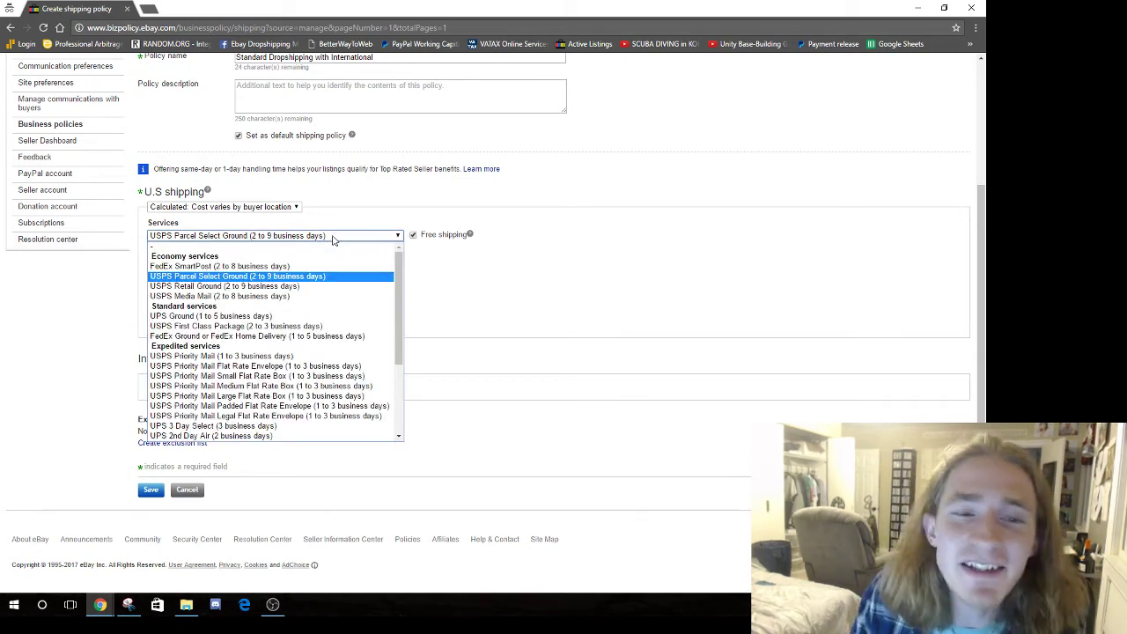
click(333, 236)
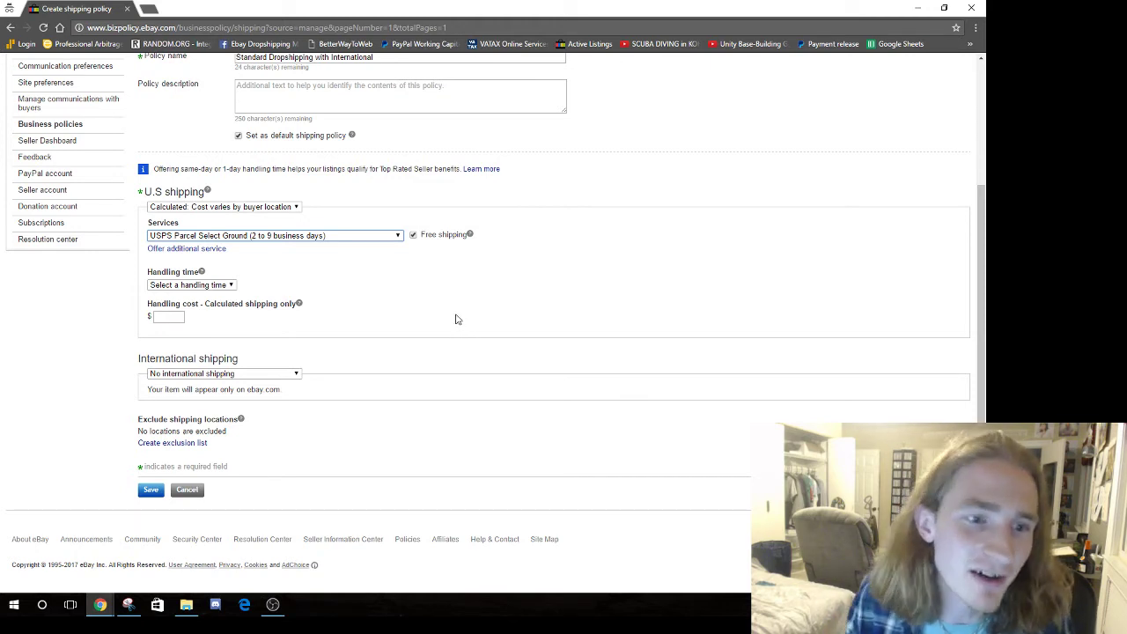
Set the handling time to 3 business days and the handling cost to 0, keeping No international shipping.
click(211, 286)
click(212, 326)
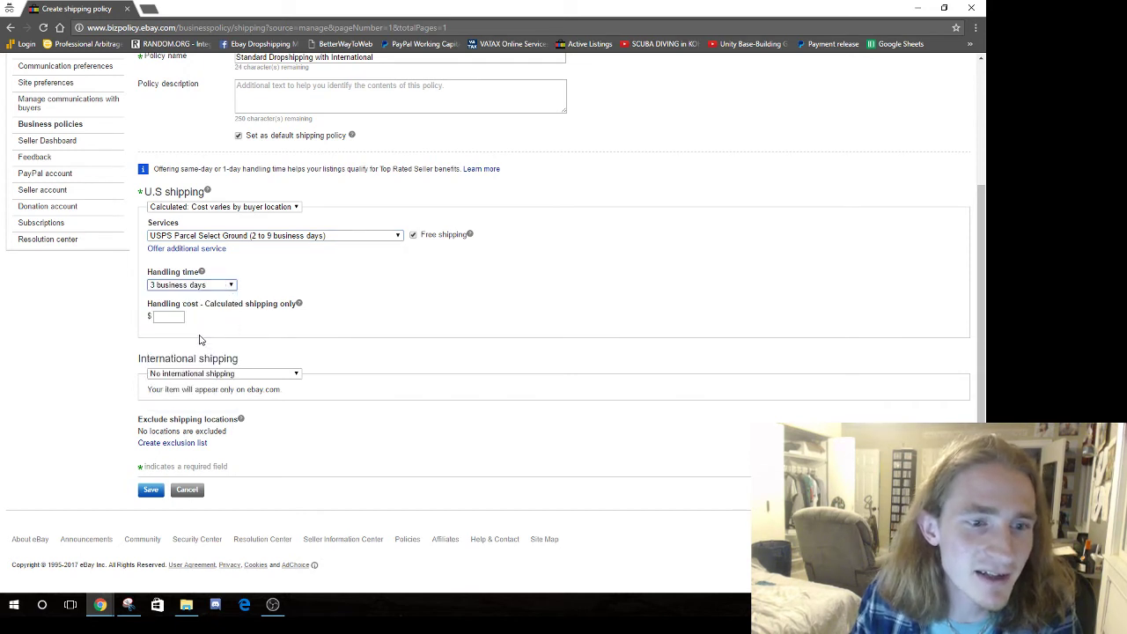
click(177, 286)
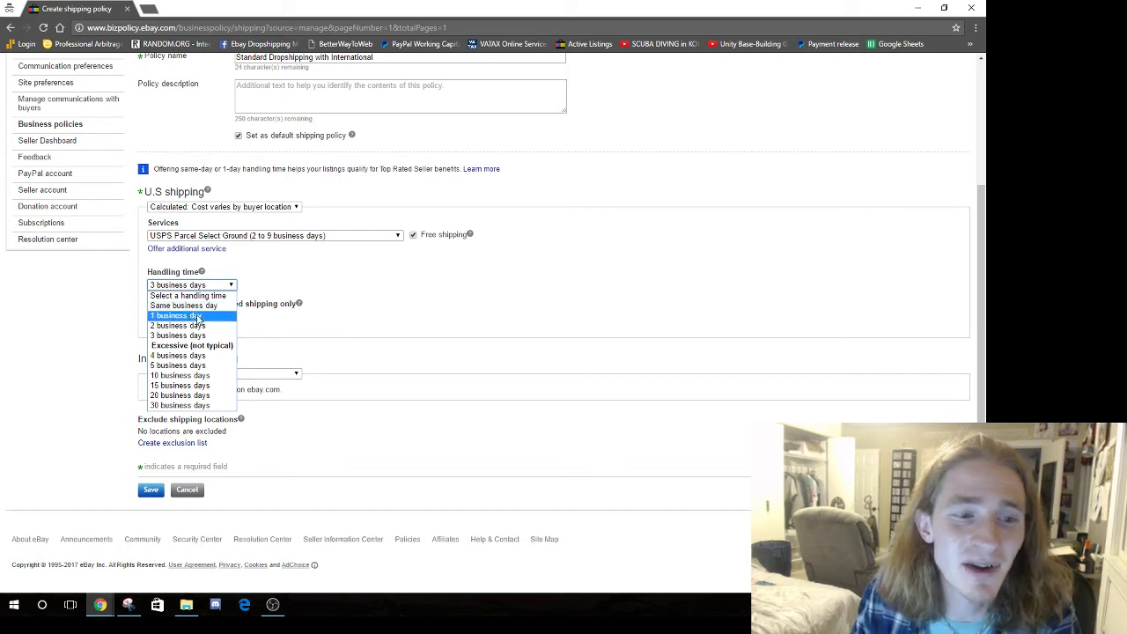
click(290, 289)
click(164, 316)
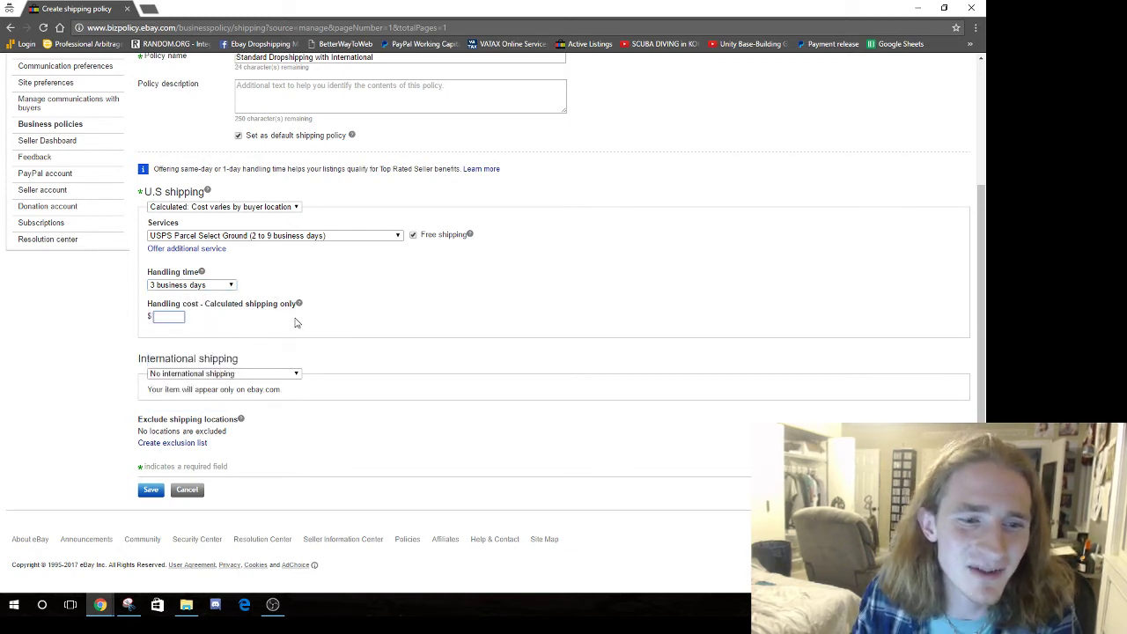
text(0)
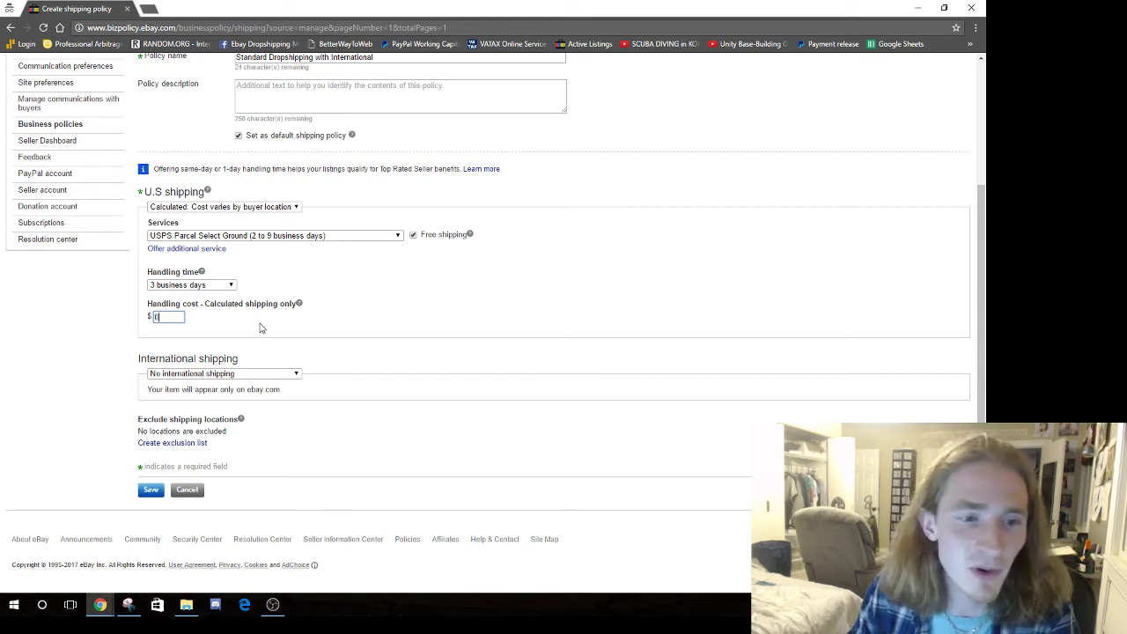
click(231, 375)
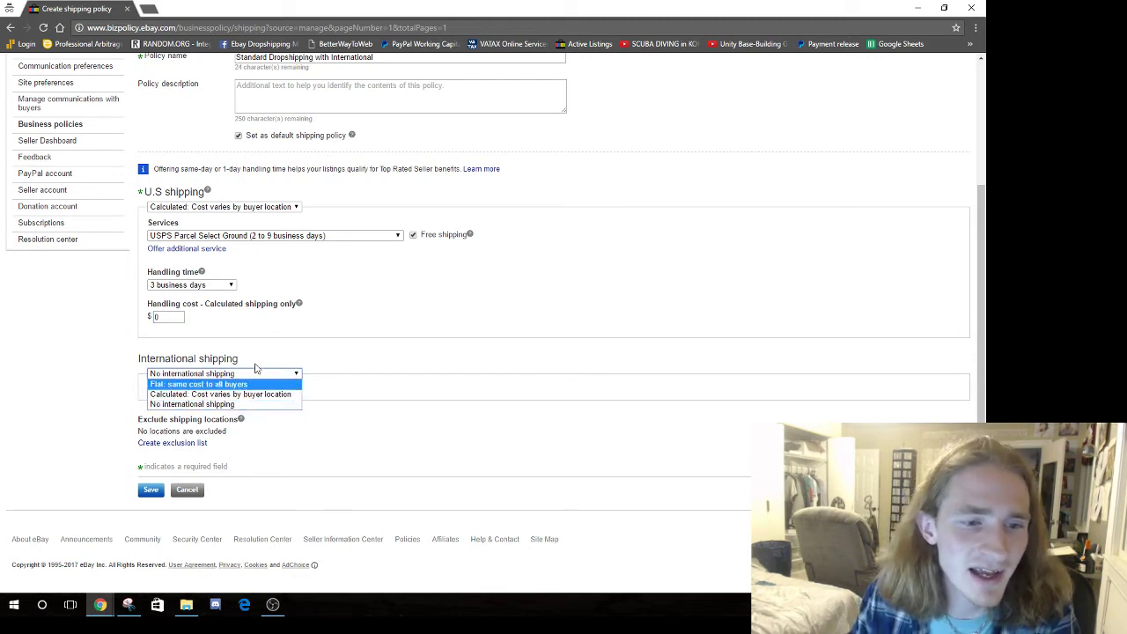
click(264, 356)
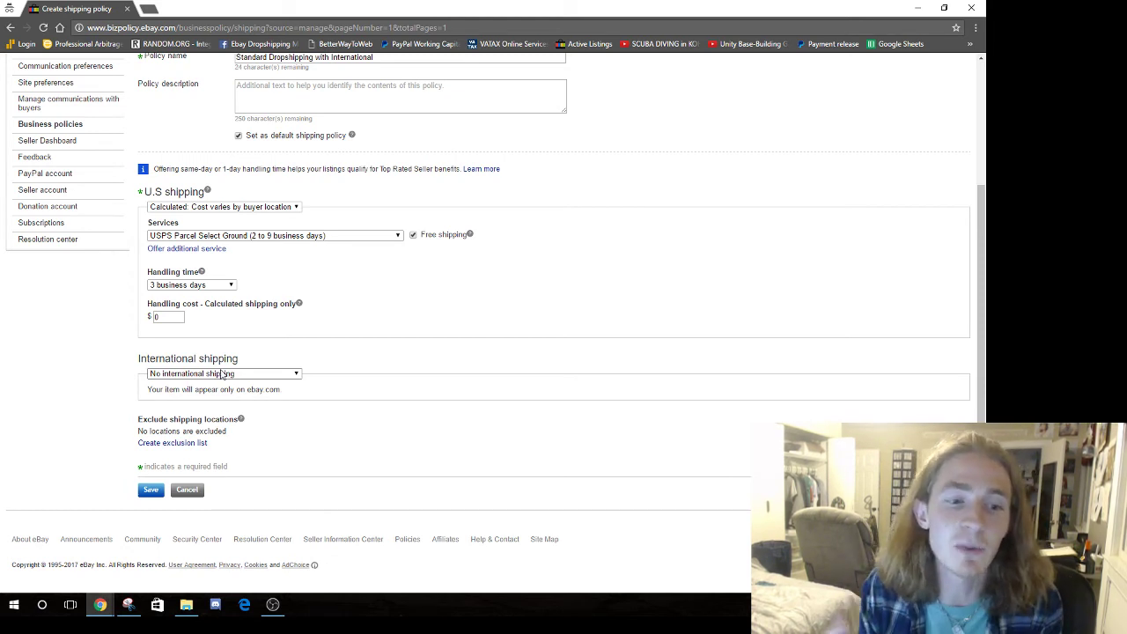
Exclude Alaska/Hawaii, US Protectorates and APO/FPO from the shipping locations and save the shipping policy.
click(189, 444)
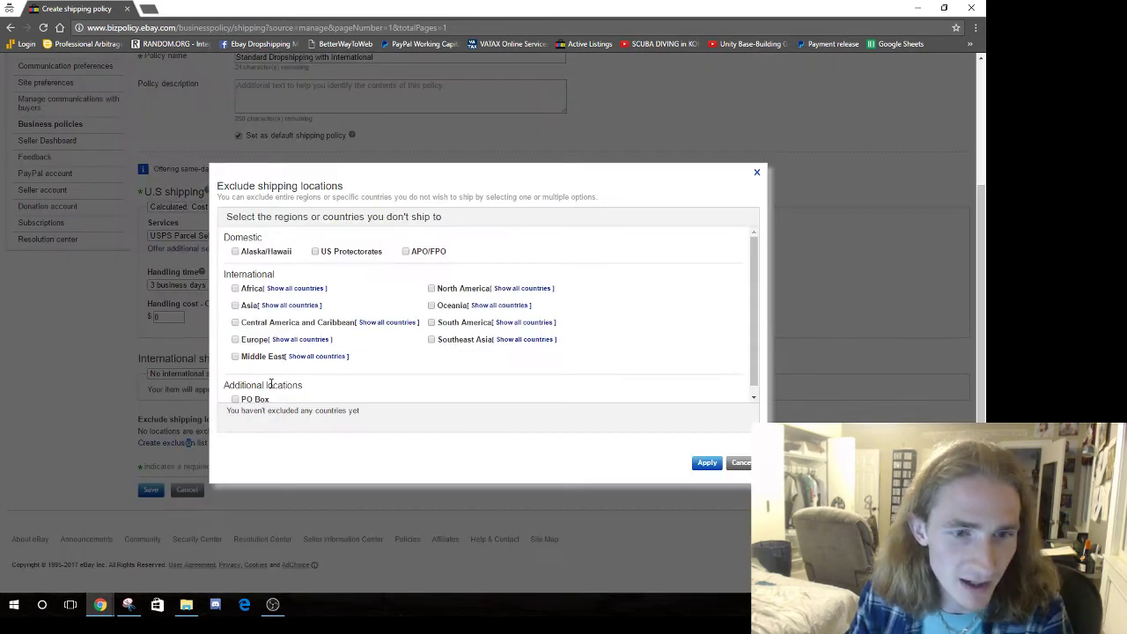
click(235, 252)
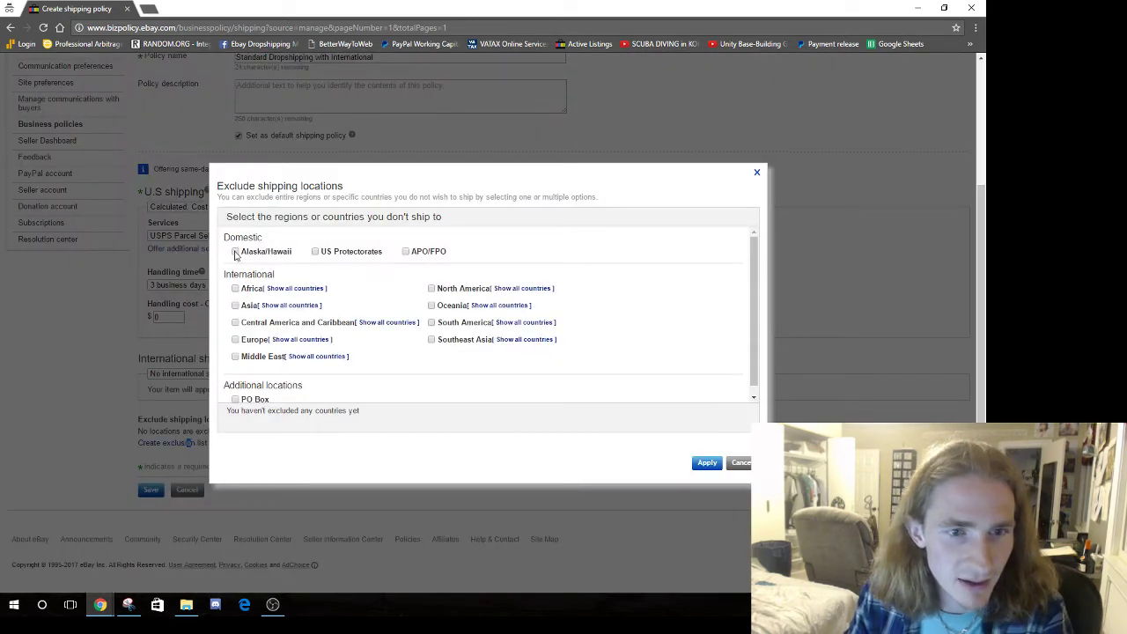
click(317, 252)
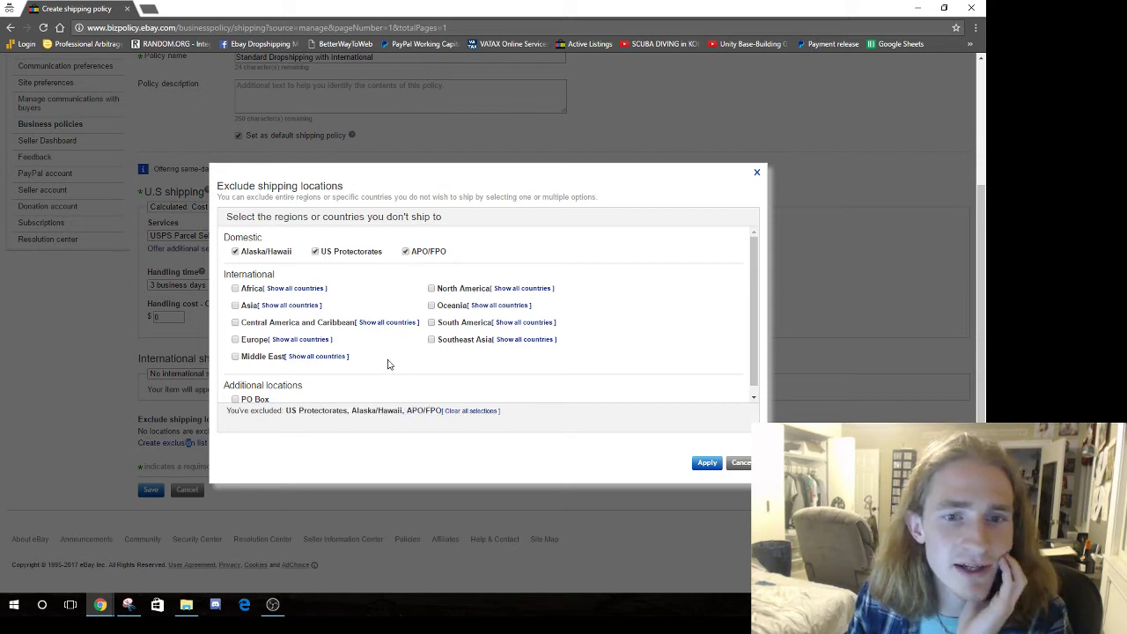
scroll(370, 306, down, 1)
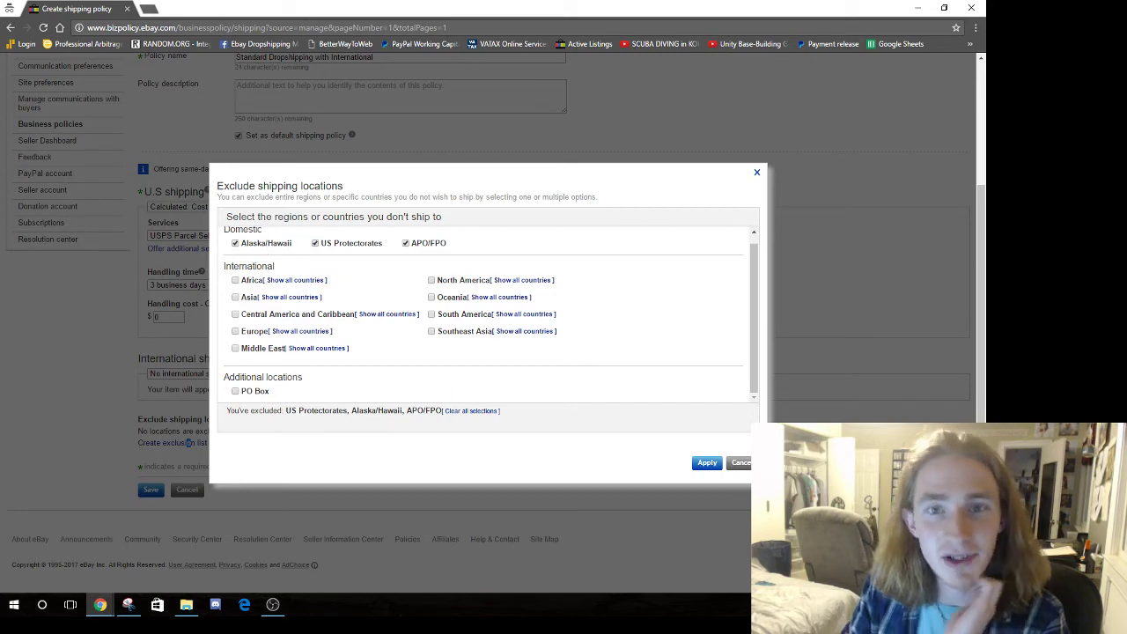
click(714, 463)
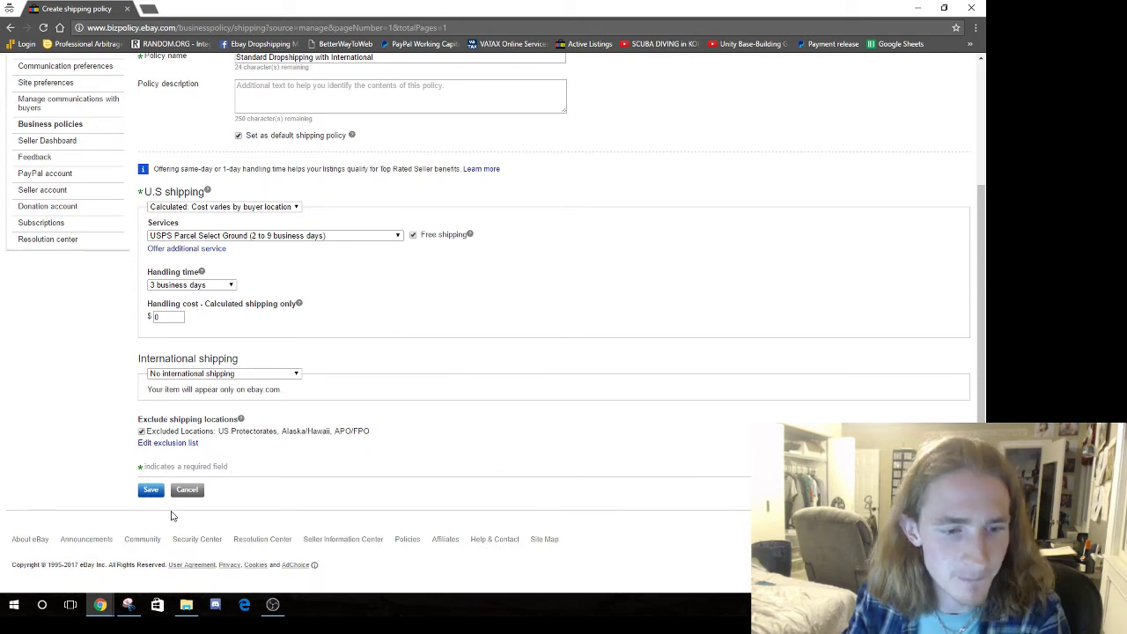
click(151, 491)
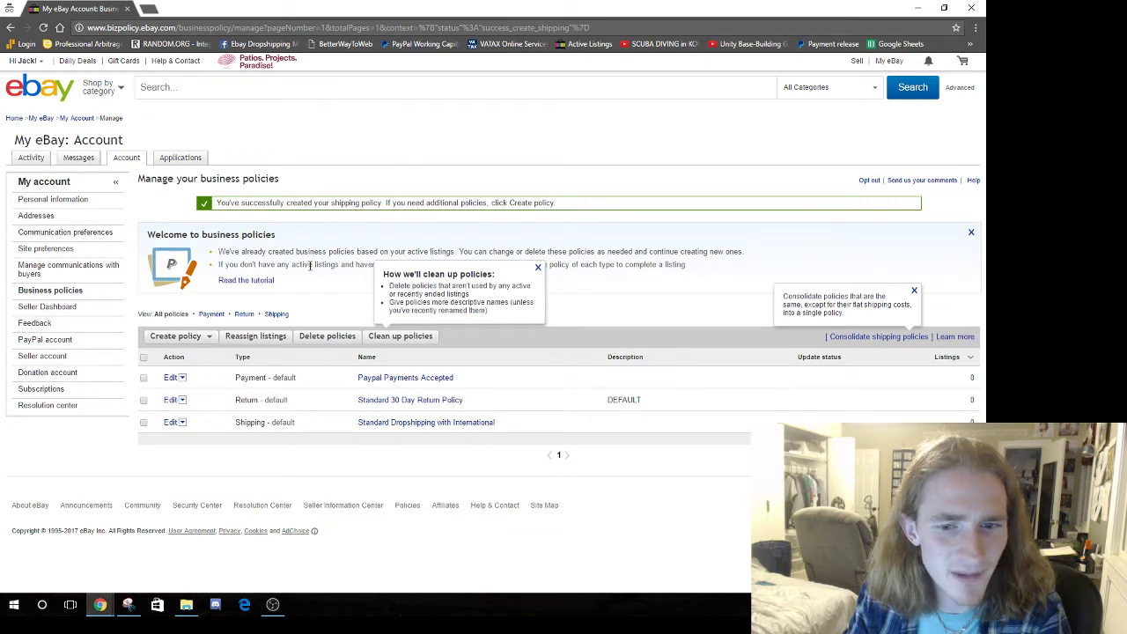
Reopen the Standard Dropshipping with International policy for editing.
click(173, 424)
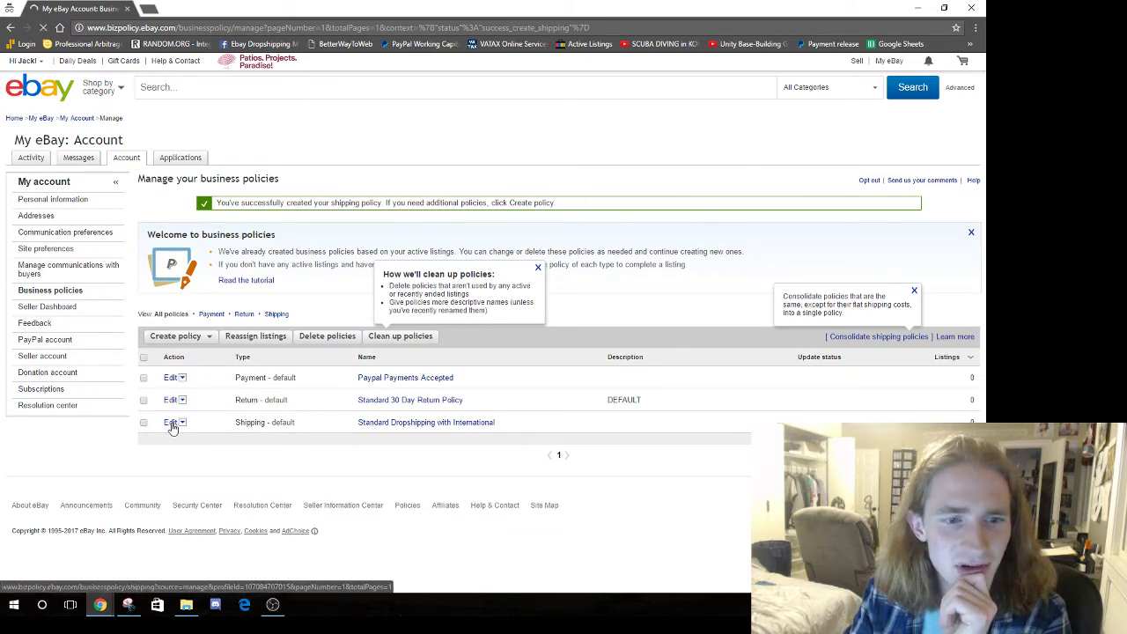
scroll(343, 362, down, 2)
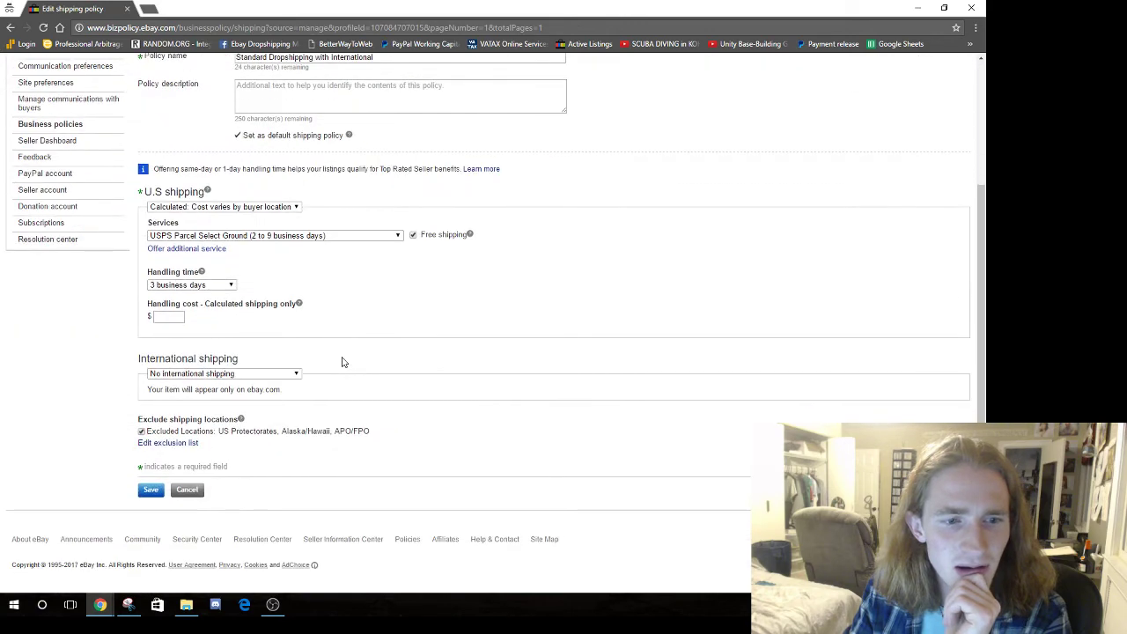
Try calculated international shipping with its destination and service options, and return the policy to No international shipping.
click(237, 376)
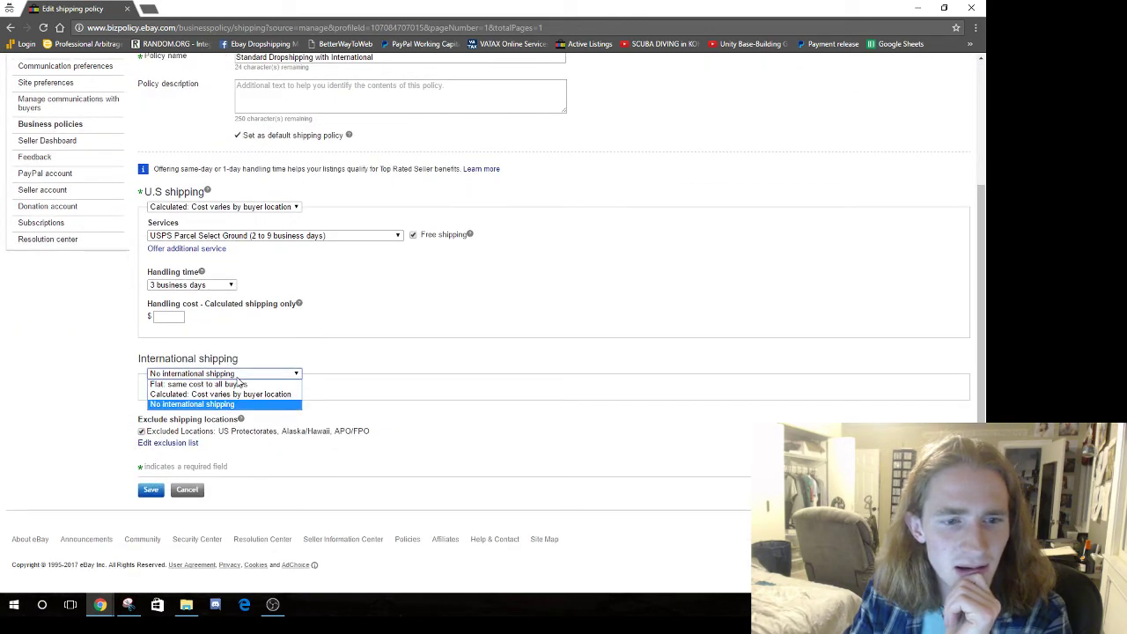
click(272, 396)
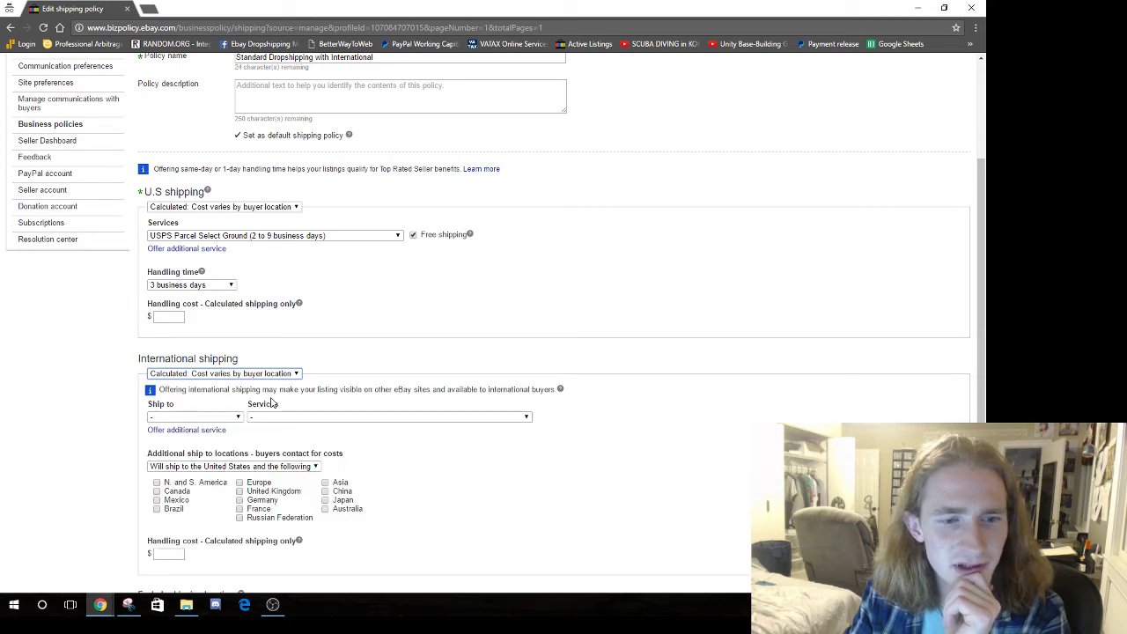
scroll(370, 342, down, 2)
click(206, 243)
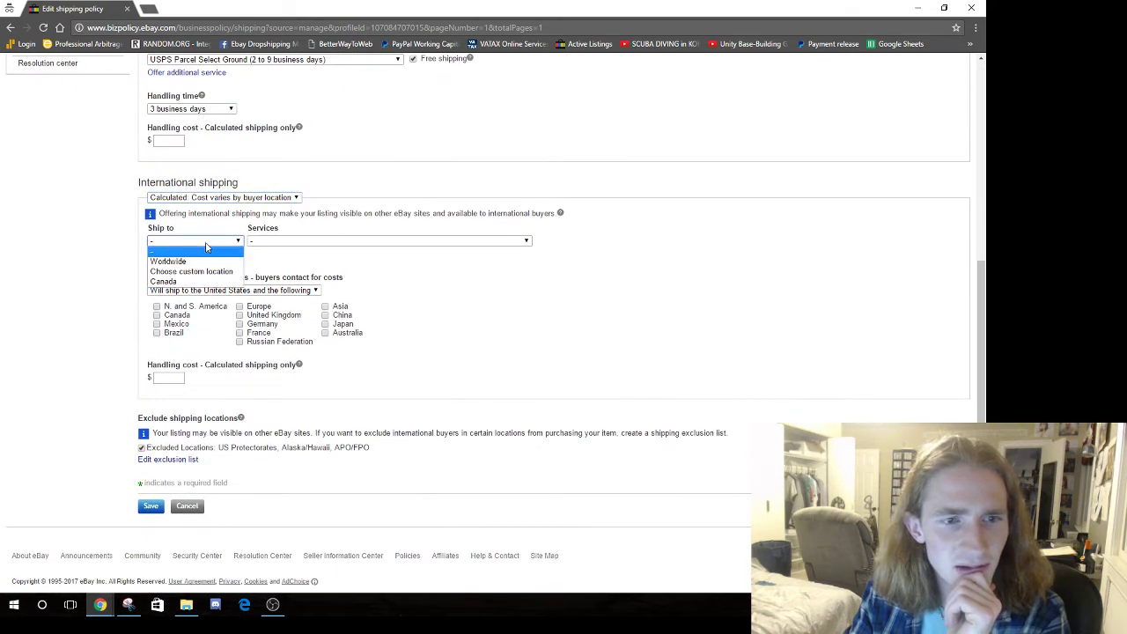
click(254, 243)
click(281, 244)
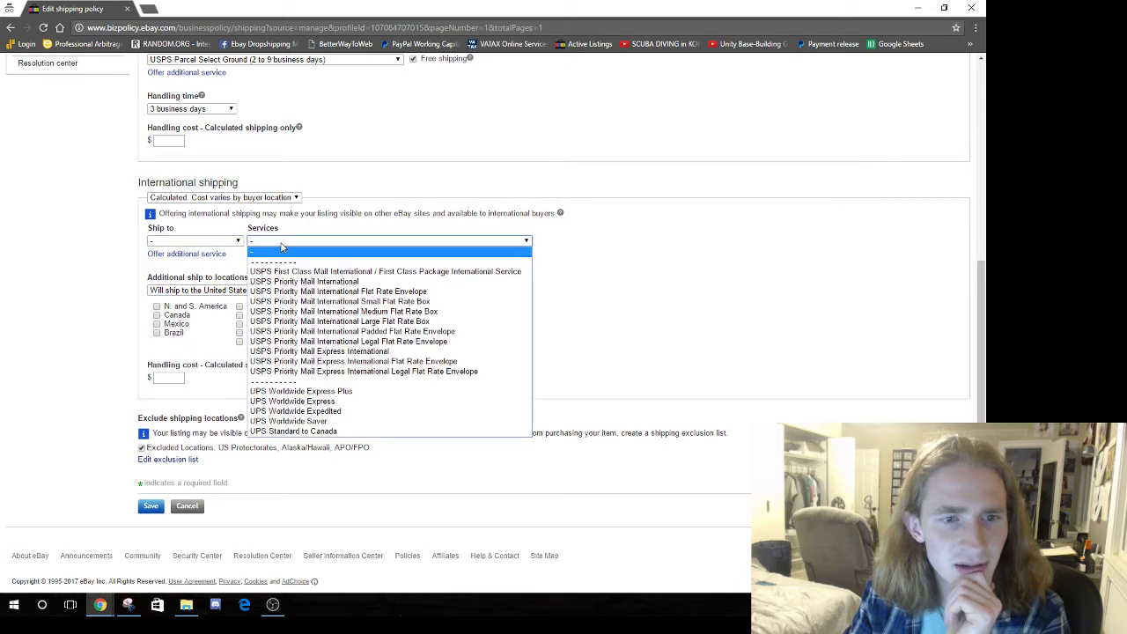
click(281, 247)
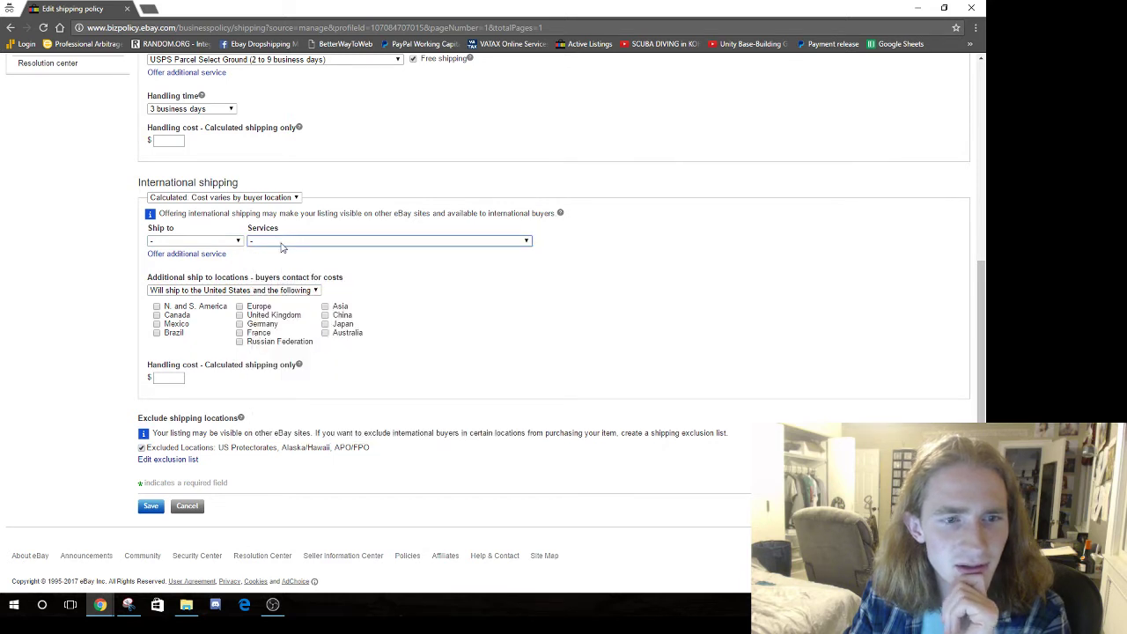
click(202, 198)
click(193, 228)
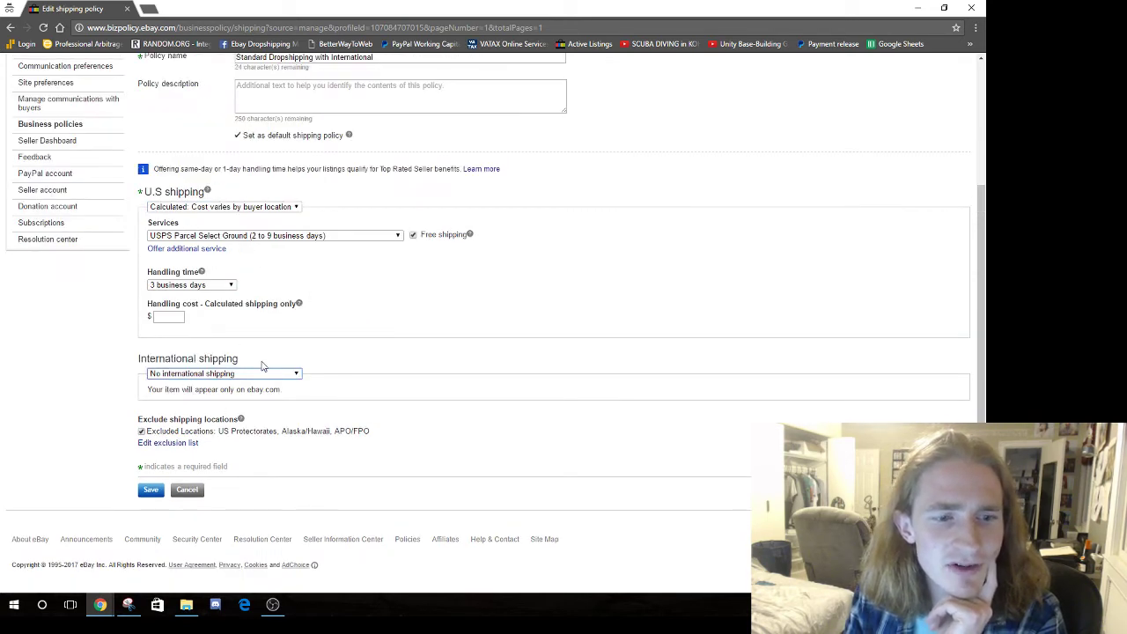
Shorten the shipping policy's name to "Standard Dropshipping".
scroll(518, 323, up, 3)
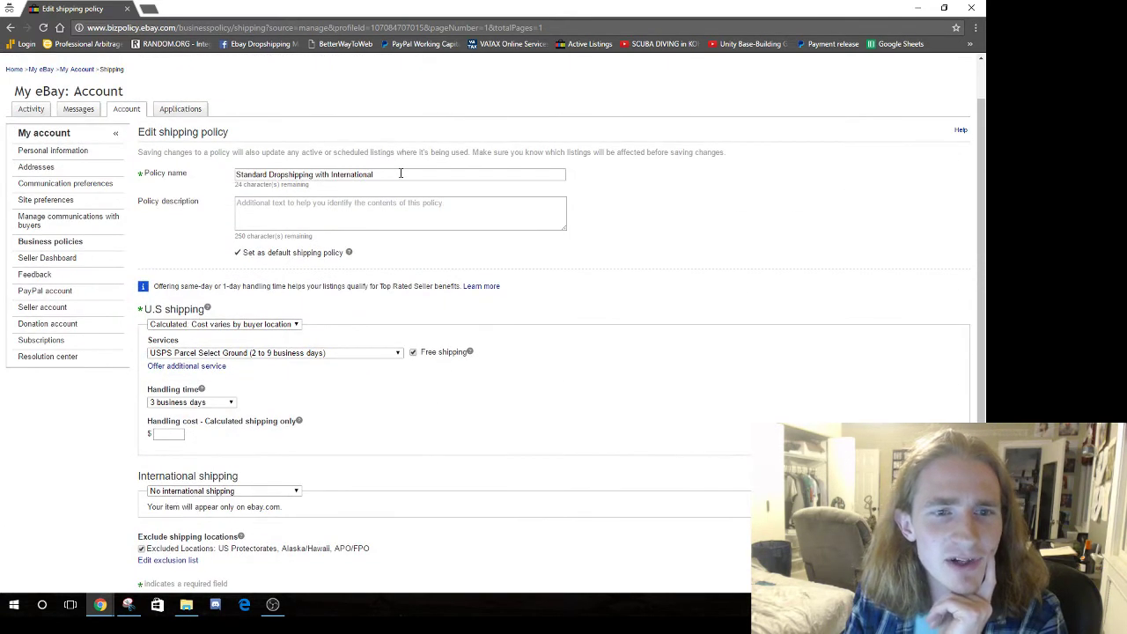
drag(402, 175, 316, 175)
key(BackSpace)
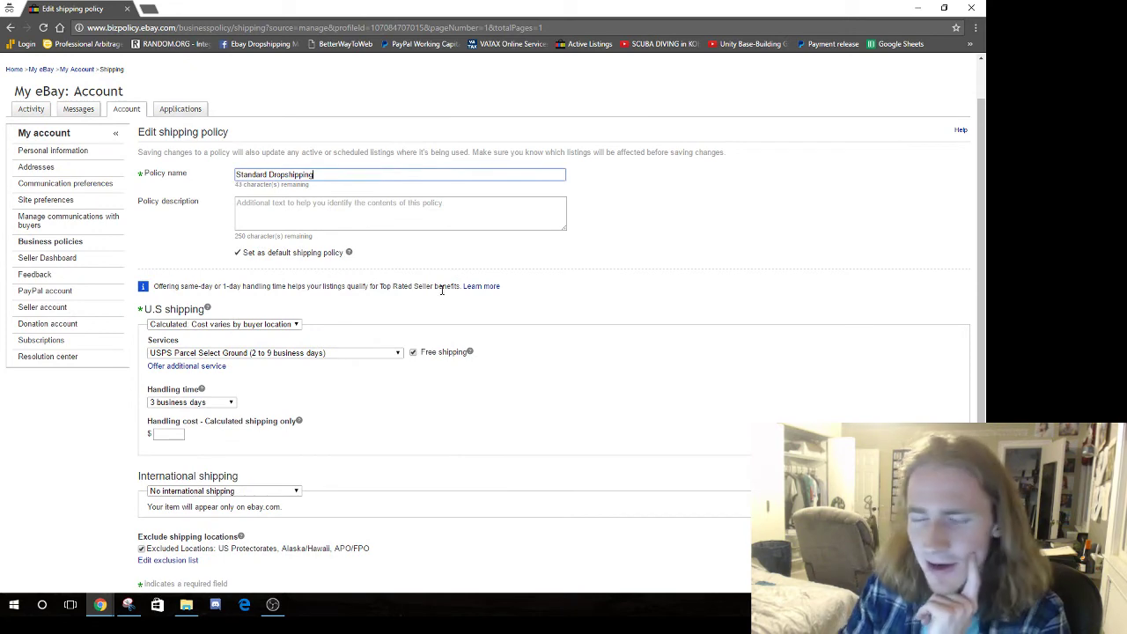
Save the edited Standard Dropshipping shipping policy and dismiss the policy clean-up tip.
scroll(273, 107, down, 3)
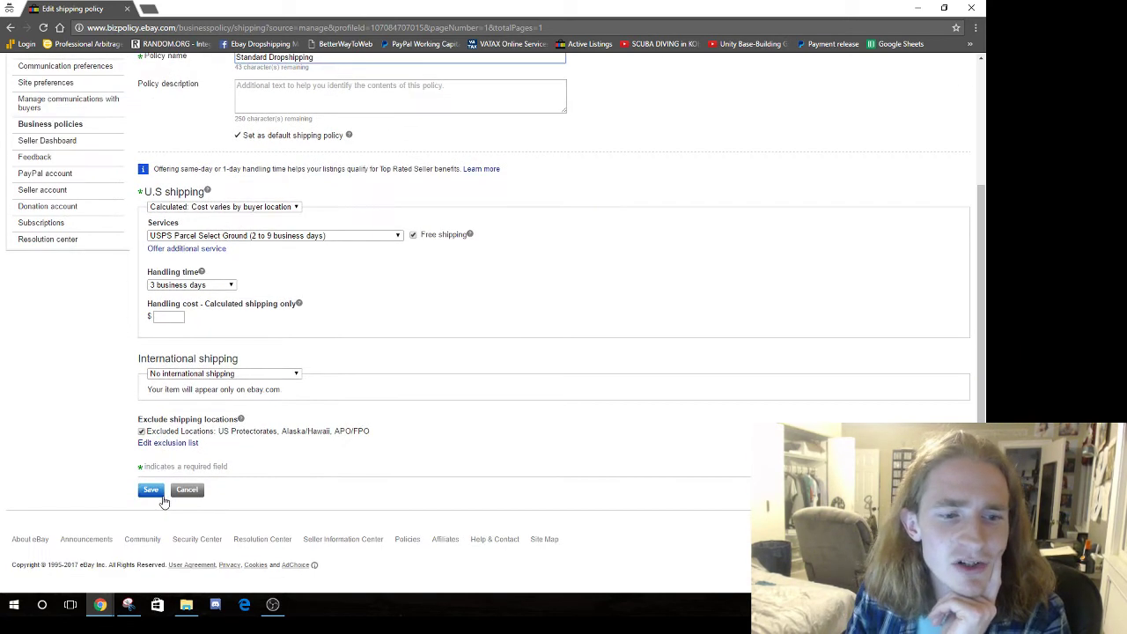
click(151, 490)
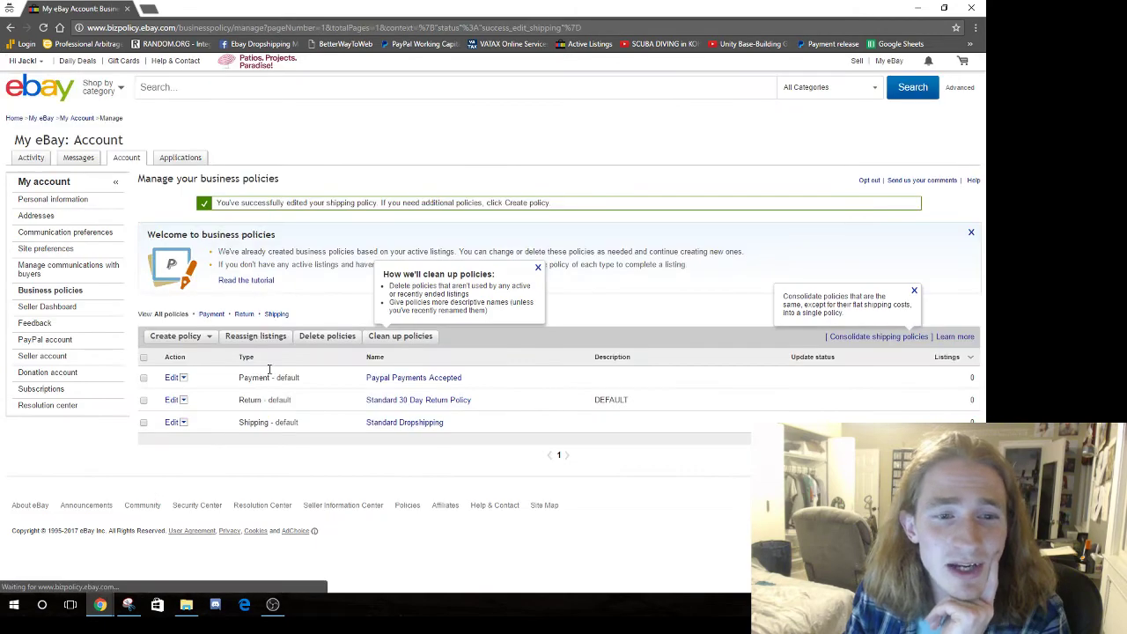
click(538, 267)
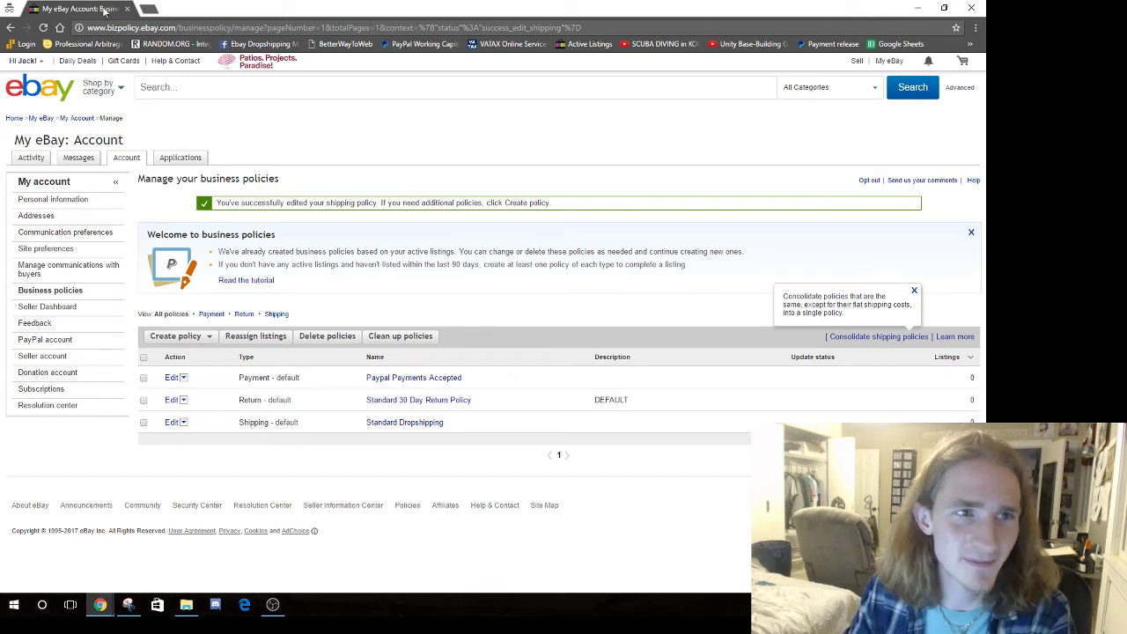
Switch to the Second Store Items note and copy the first Walmart link, for the LimoStudio umbrella lighting kit.
click(918, 8)
drag(888, 7, 417, 1)
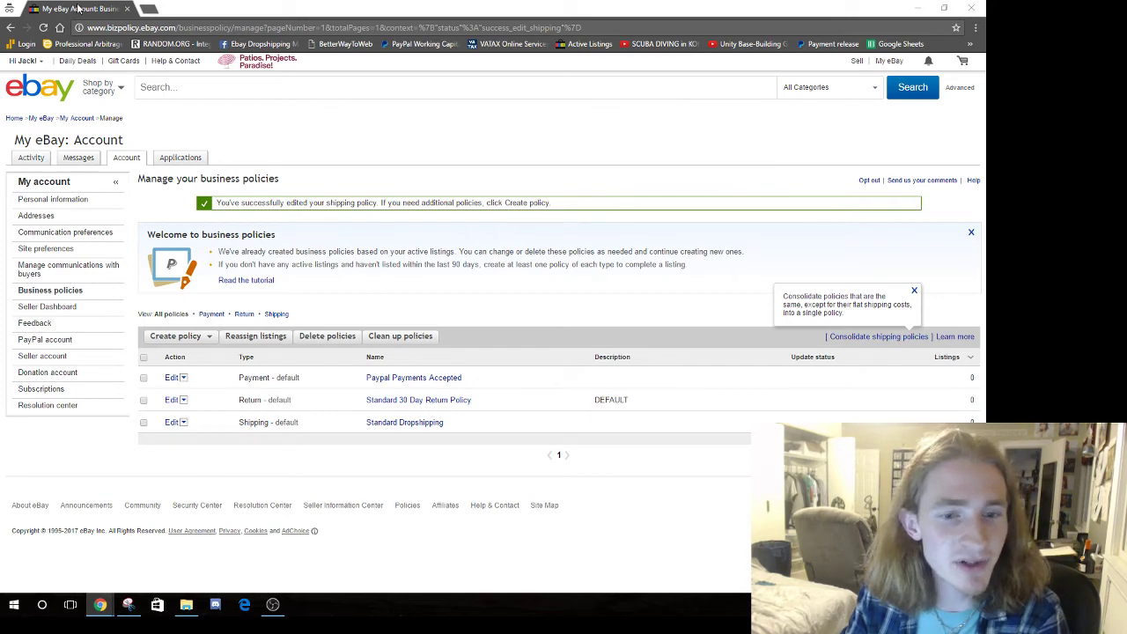
click(917, 11)
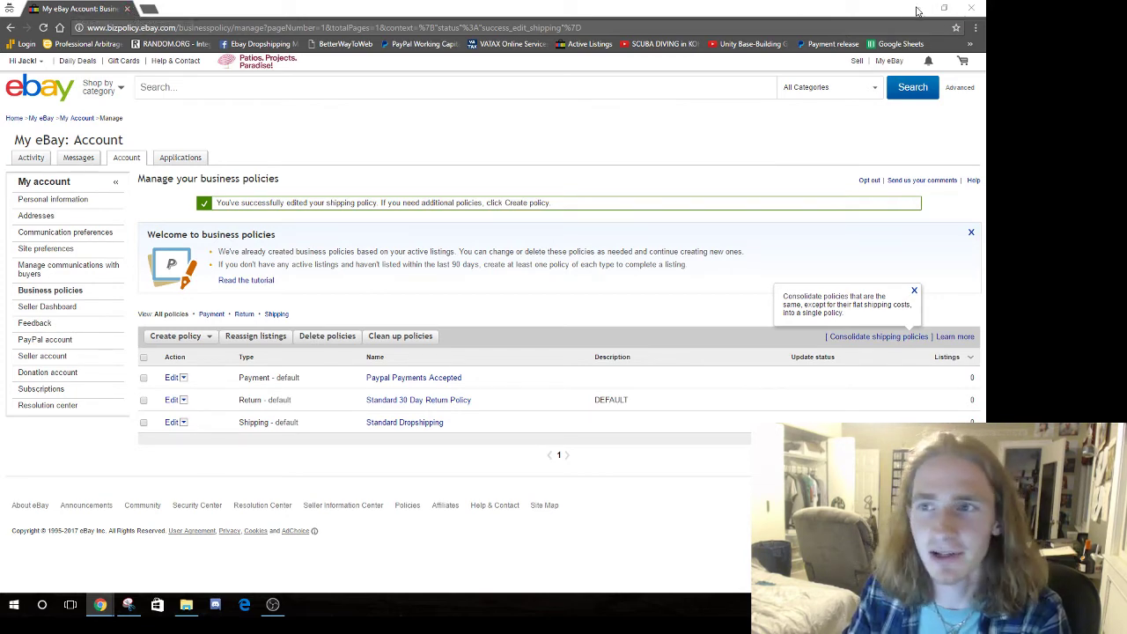
drag(476, 153, 227, 144)
key(ctrl+c)
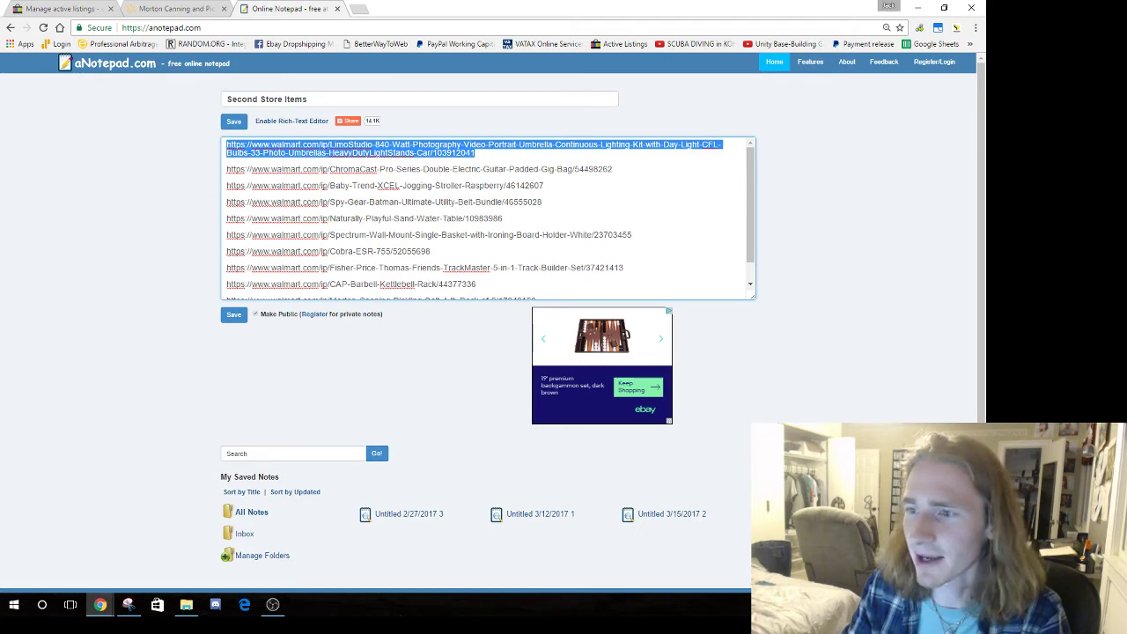
Paste the LimoStudio link into Hydra's Single Lister with US selected and add it as a new manual item.
key(alt+Tab)
click(73, 192)
click(297, 247)
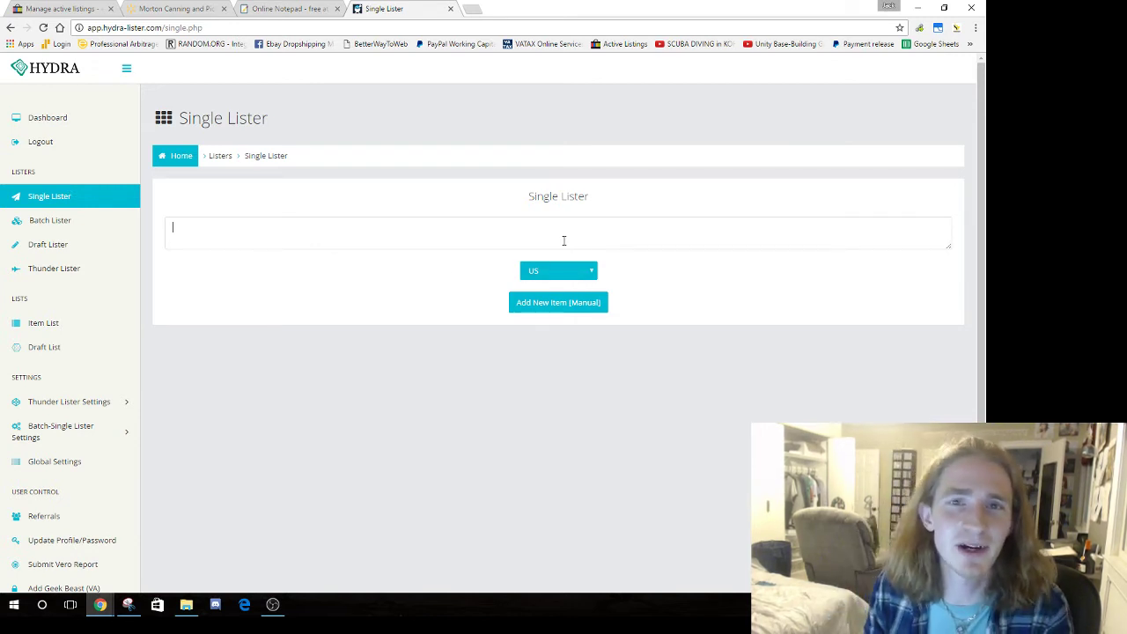
click(564, 240)
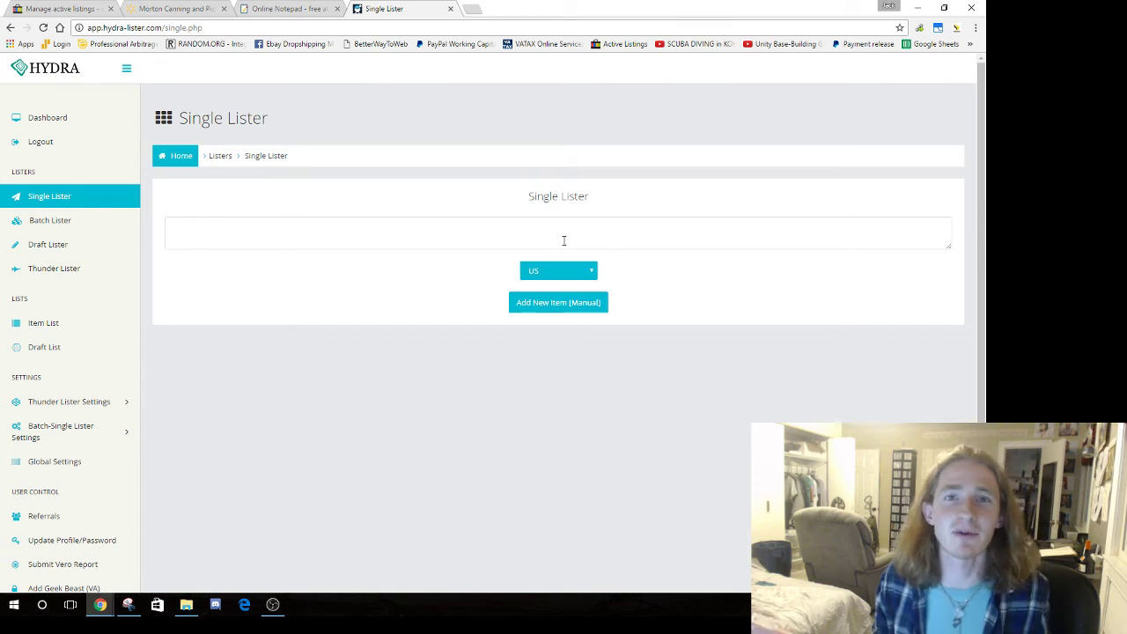
key(ctrl+v)
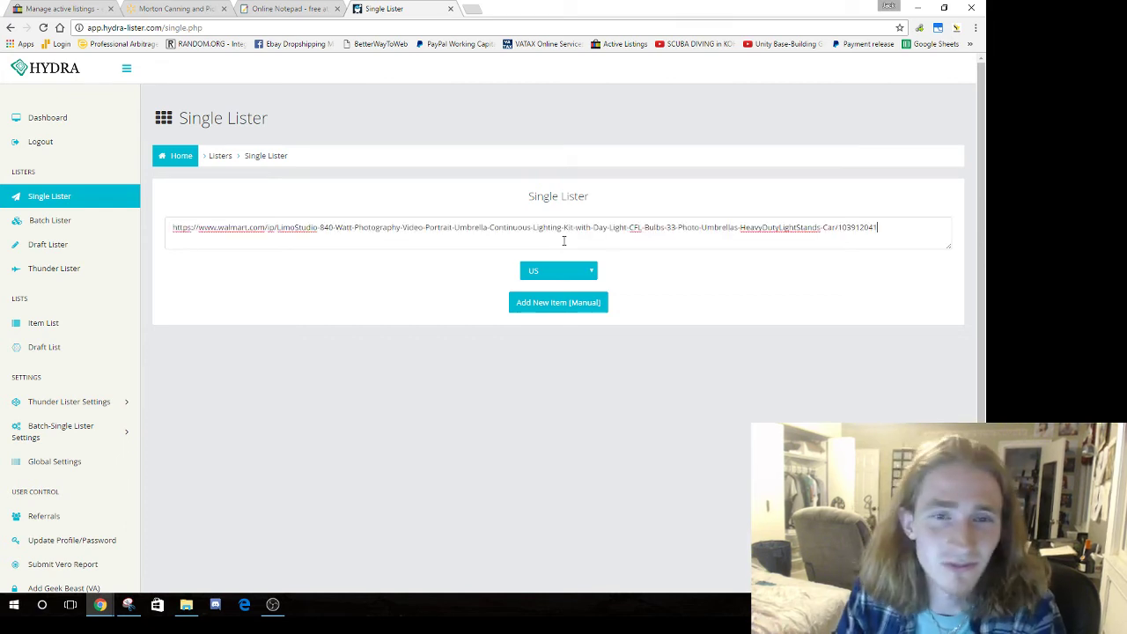
click(568, 304)
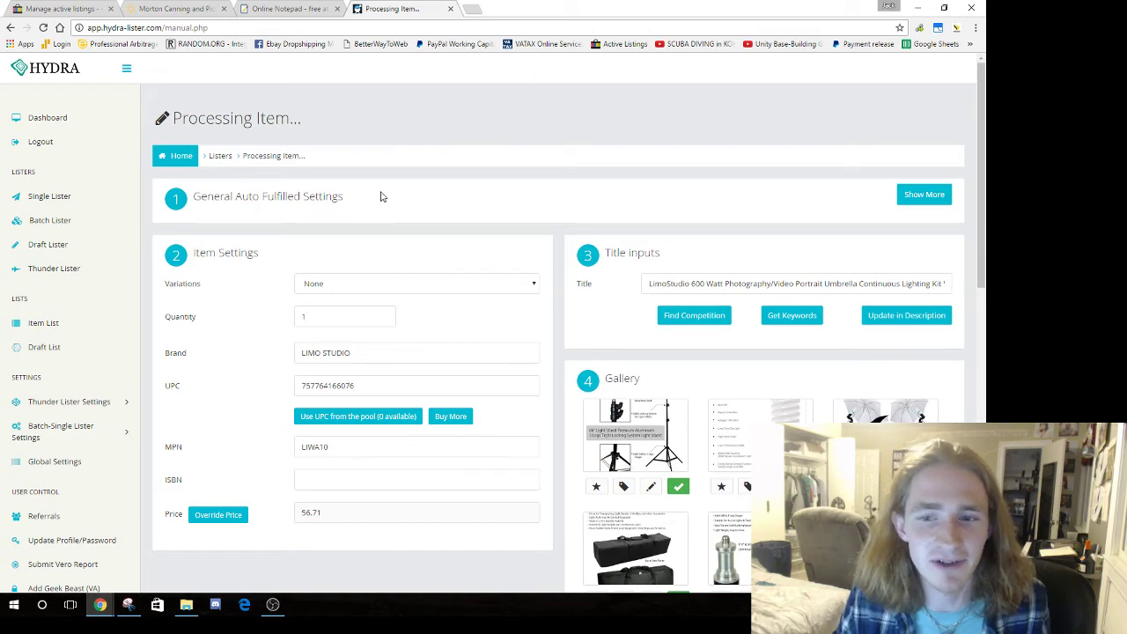
Examine the imported lighting kit's item settings and read through its full title.
scroll(479, 116, down, 2)
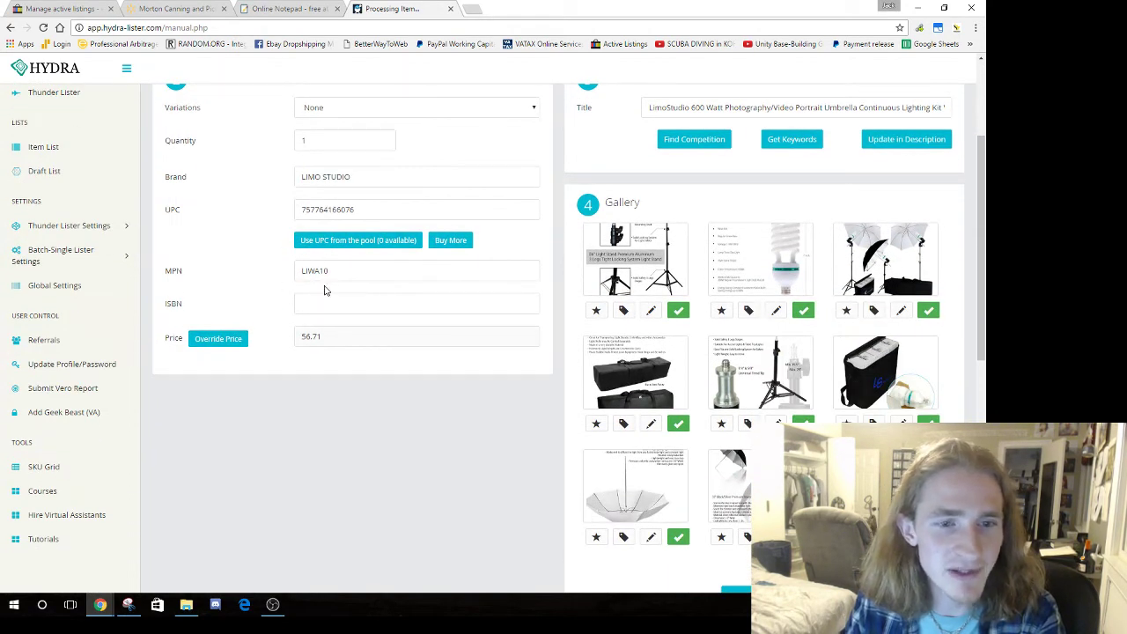
double_click(359, 272)
click(374, 293)
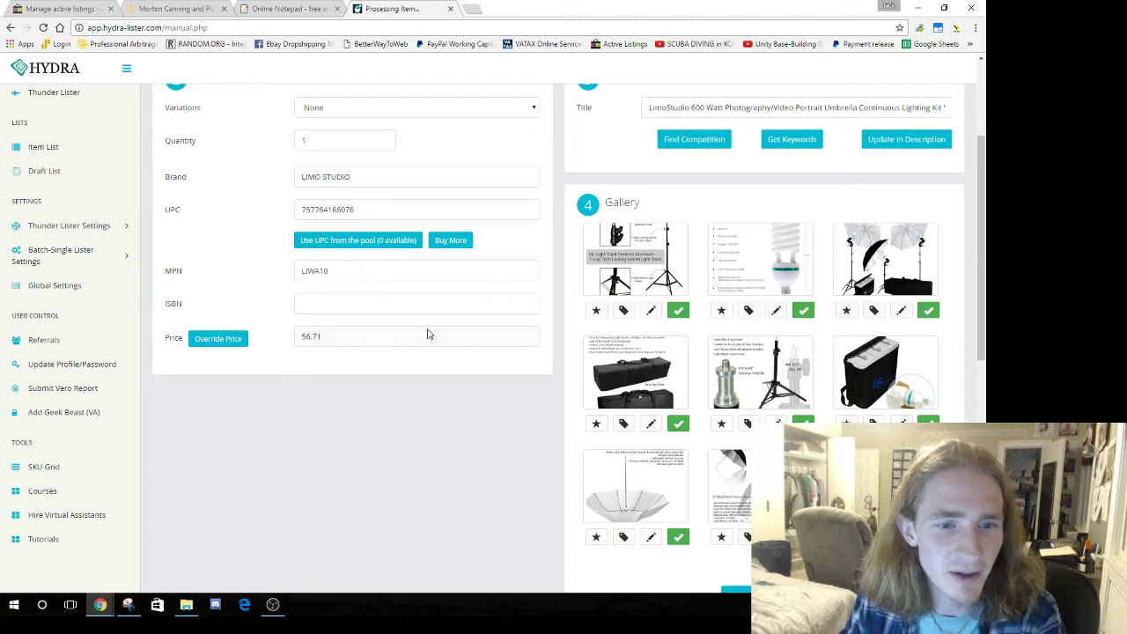
scroll(431, 333, up, 2)
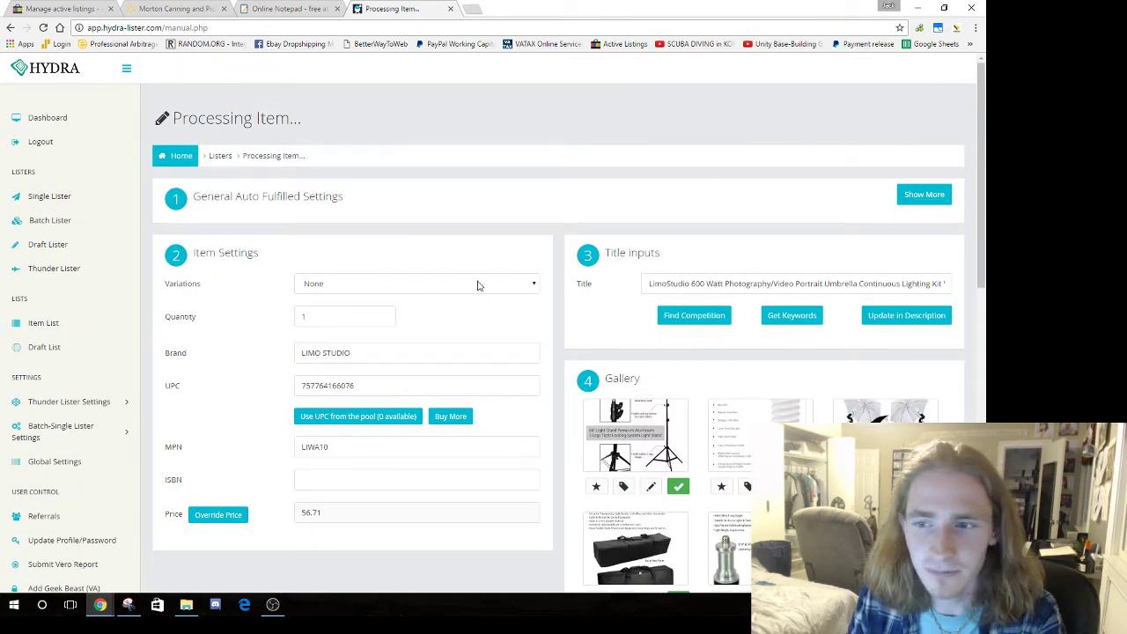
double_click(798, 283)
key(ctrl+a)
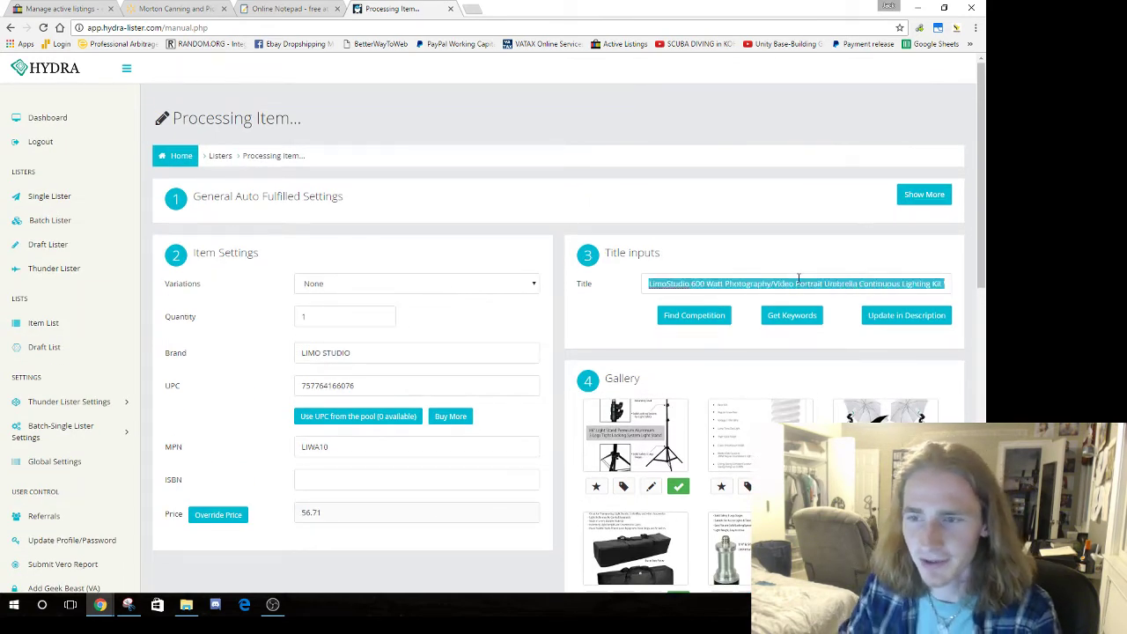
key(ctrl+v)
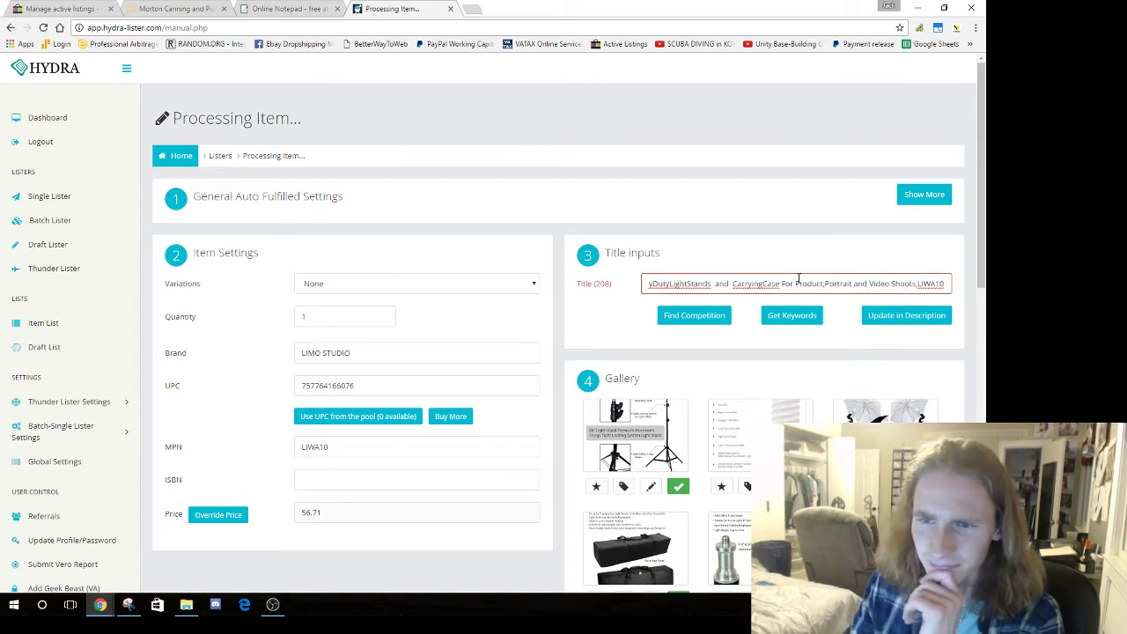
key(ctrl+a)
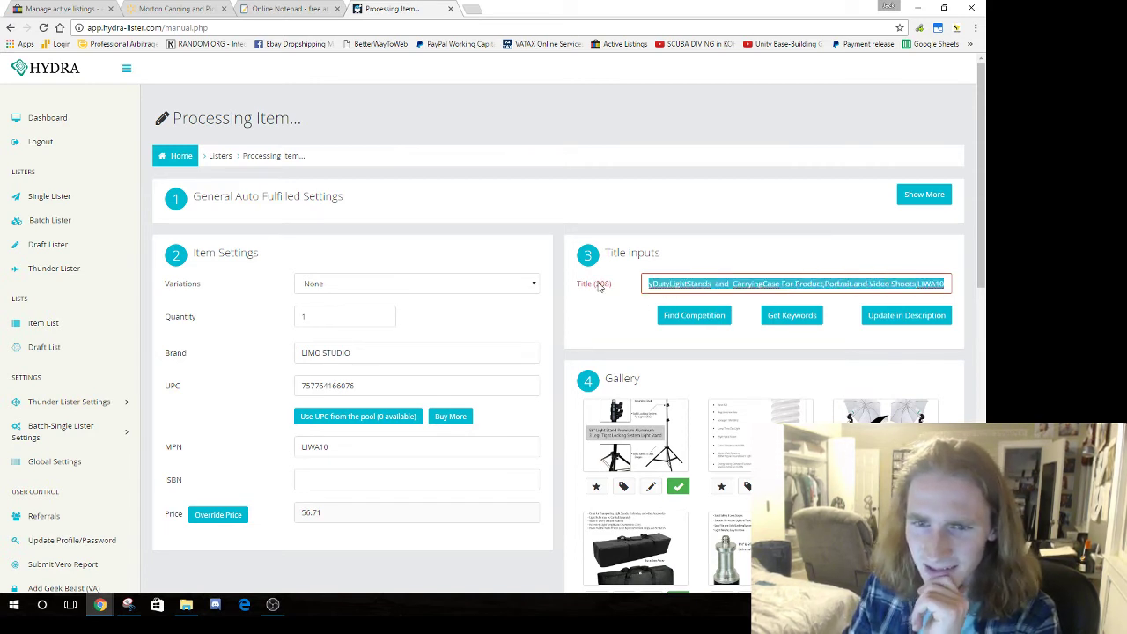
click(711, 285)
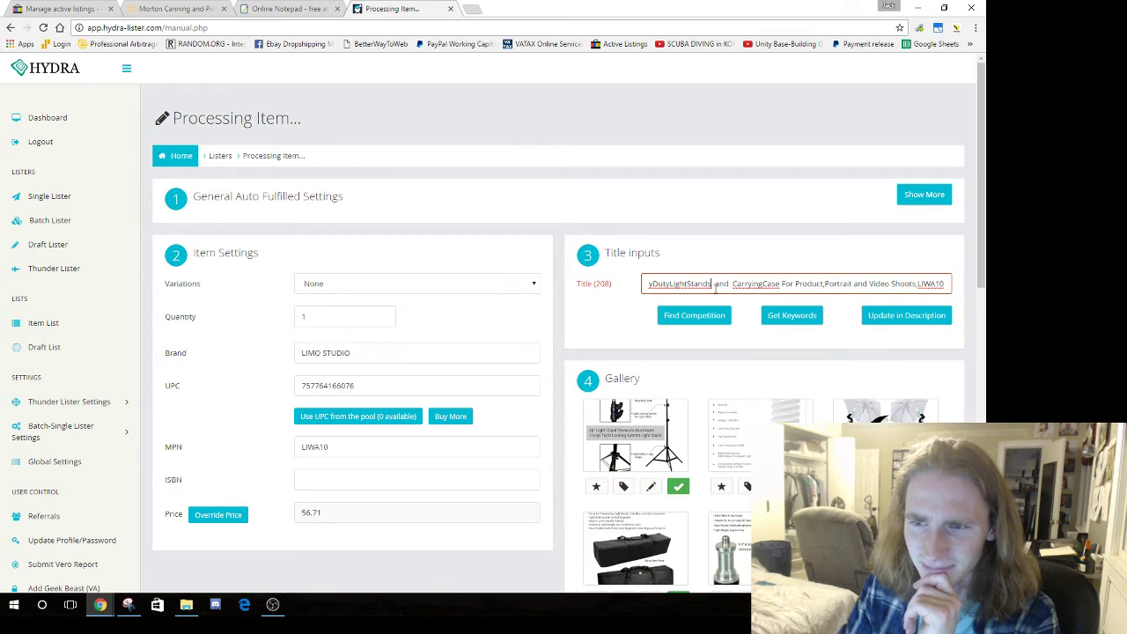
key(Left)
key(Left)
key(Left)
key(Left)
key(Left)
key(Left)
key(Left)
key(Left)
key(Left)
key(Left)
key(Left)
key(Left)
key(Left)
key(Left)
key(Left)
key(Left)
key(Left)
key(Left)
key(Left)
key(Left)
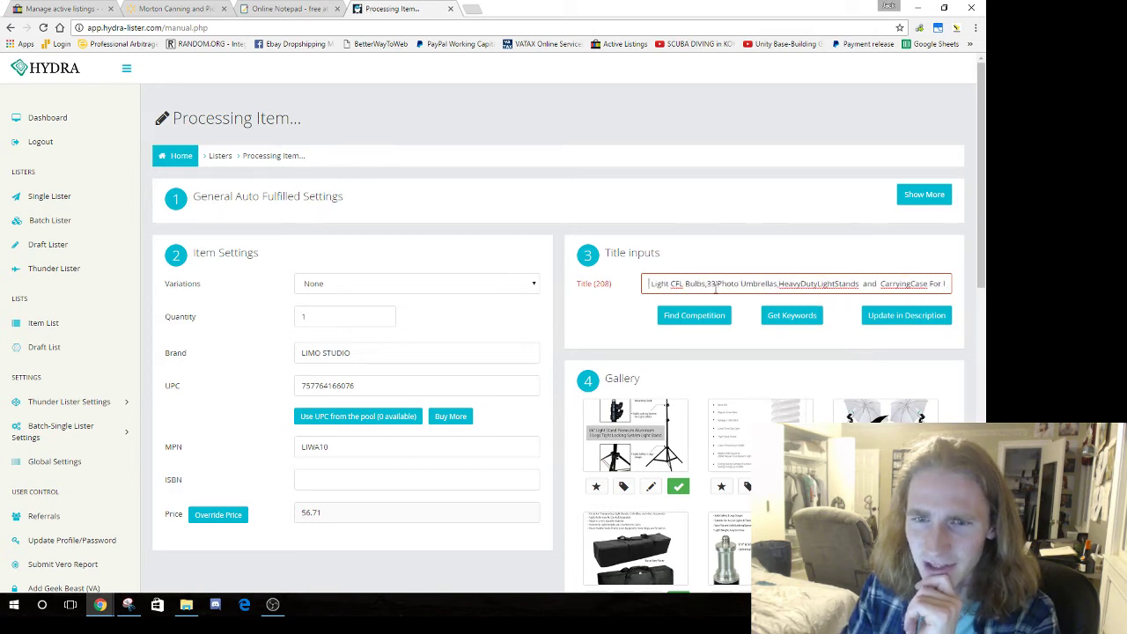
key(Left)
key(Left)
key(Left)
key(Left)
key(Left)
key(Left)
key(Left)
key(Left)
key(Left)
key(Left)
key(Left)
key(Left)
key(Left)
key(Left)
key(Left)
key(Left)
key(Left)
key(Left)
key(Left)
key(Left)
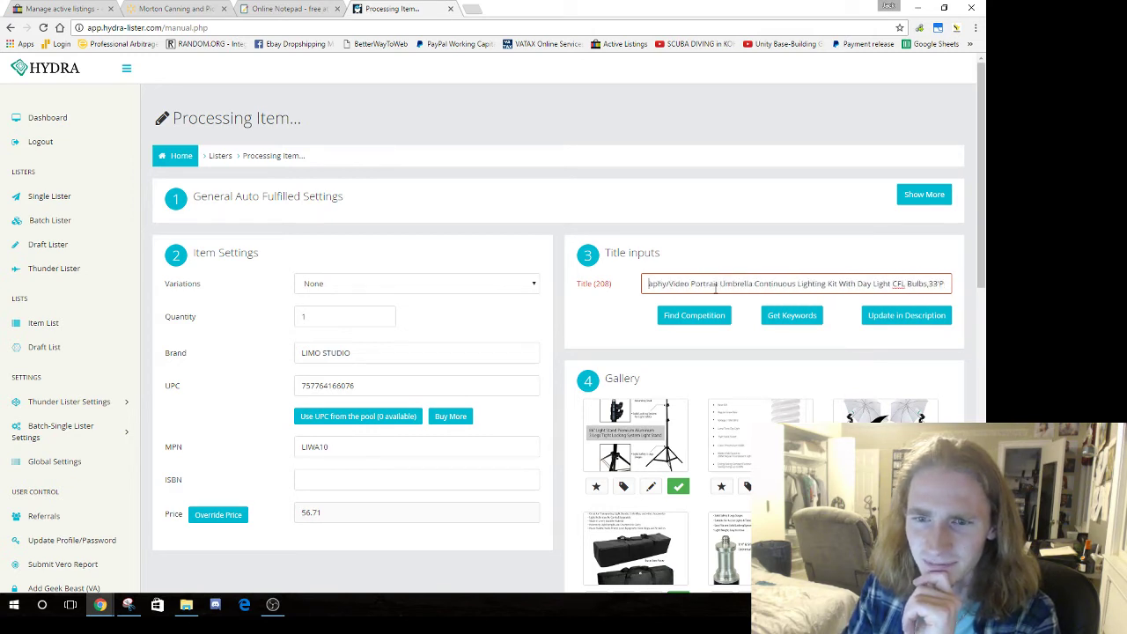
text(LimoStudio 600 Watt Photogr)
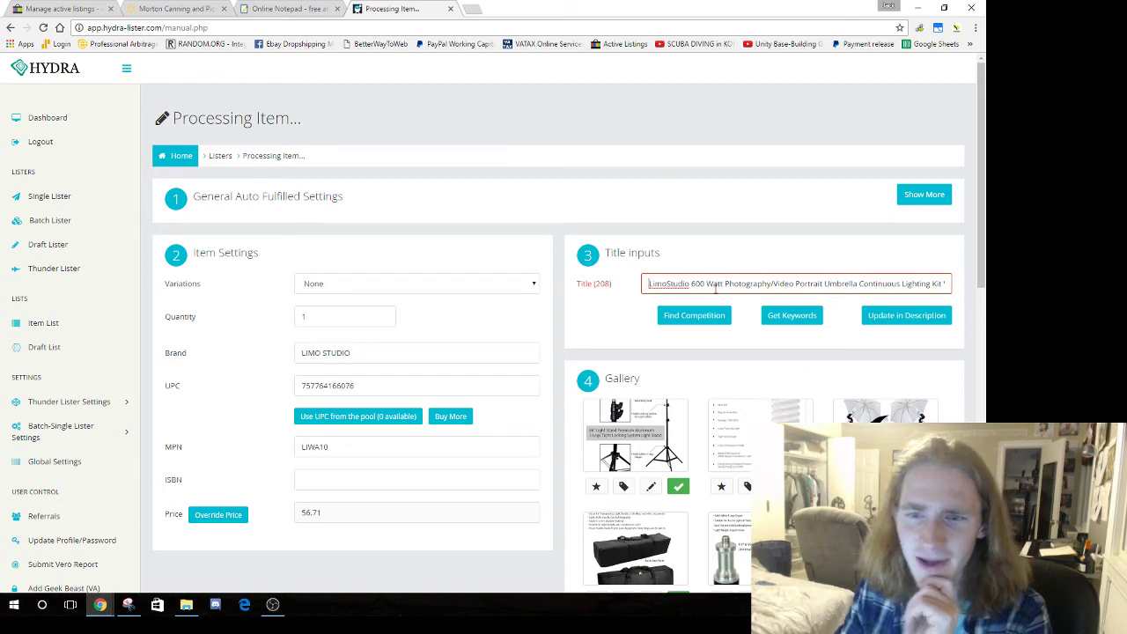
key(shift+Home)
Delete the word "Continuous" from the lighting kit's title.
click(700, 287)
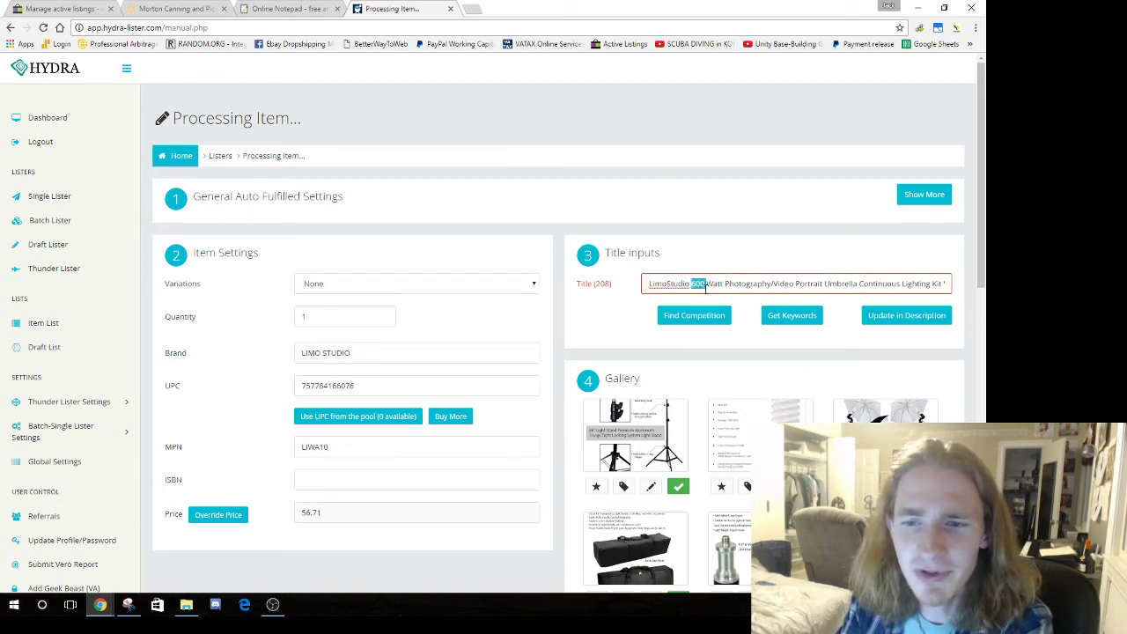
drag(724, 283, 714, 286)
click(732, 284)
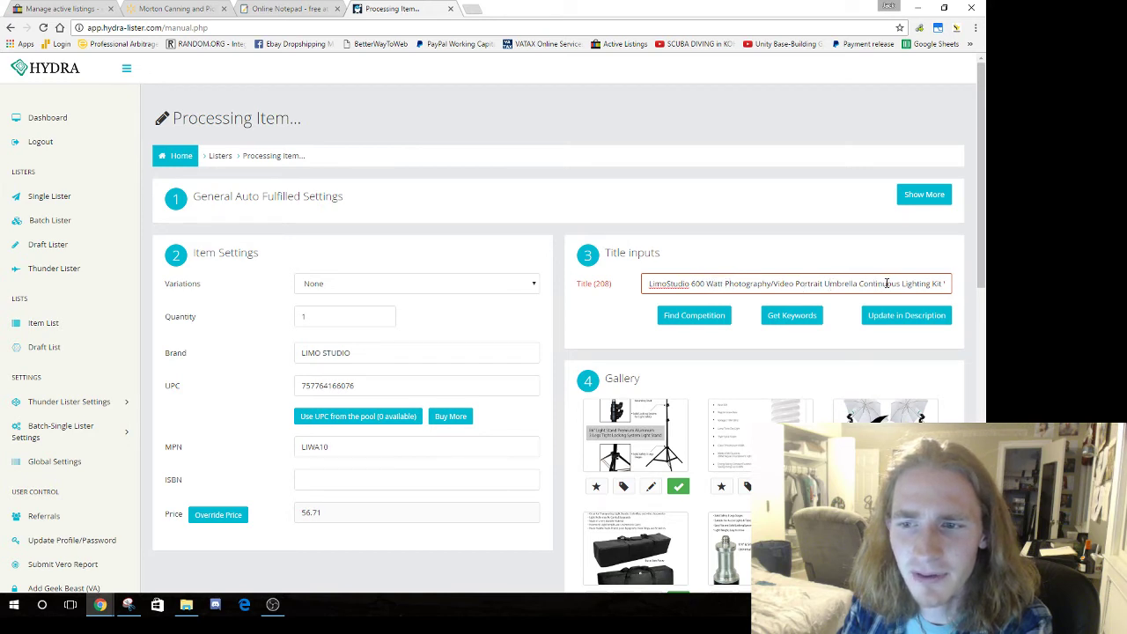
double_click(879, 284)
key(BackSpace)
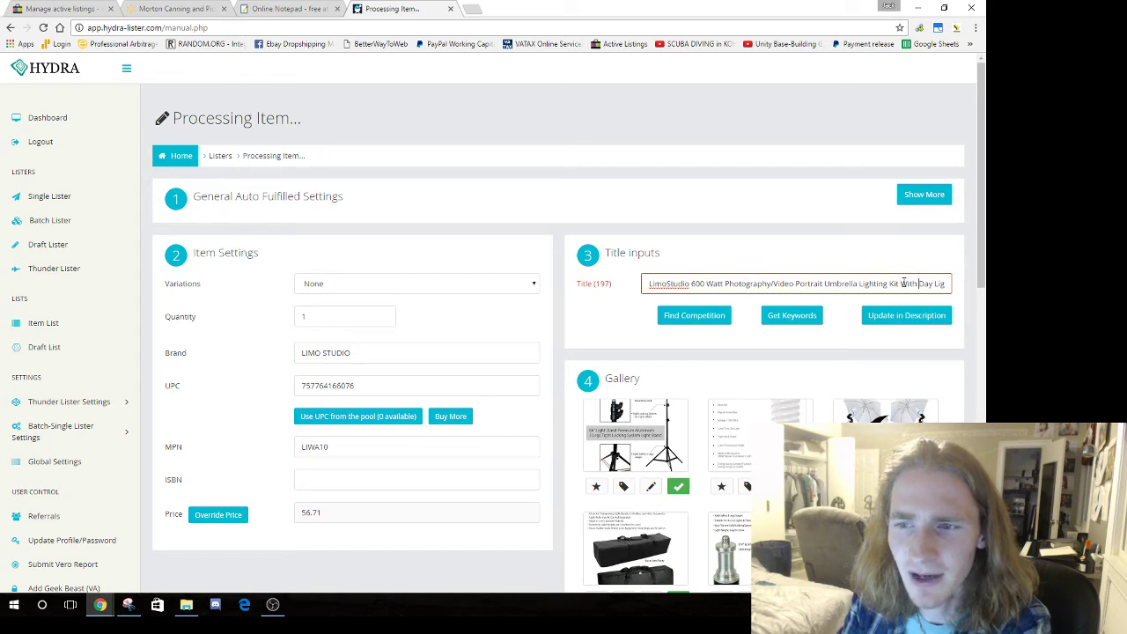
Delete the title's ending "For Product,Portrait and Video Shoots,LIWA10" so it finishes at "CarryingCase".
key(ctrl+a)
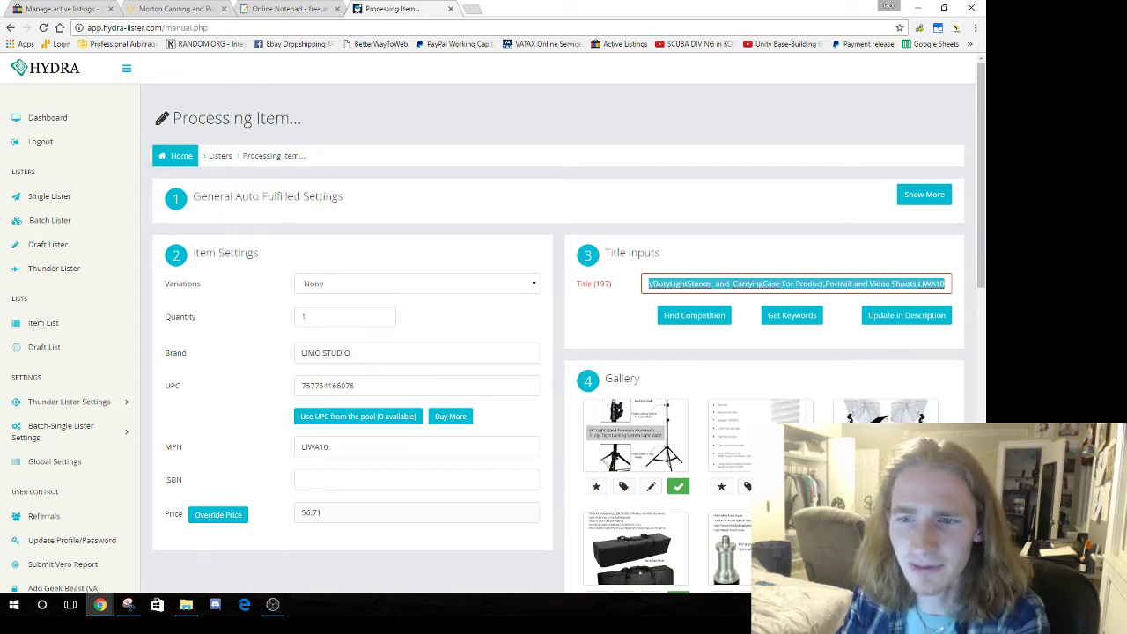
text(LimoStudio 600 Watt Photography/Video Portrait Umbrella Lighting Kit)
key(ctrl+z)
click(918, 284)
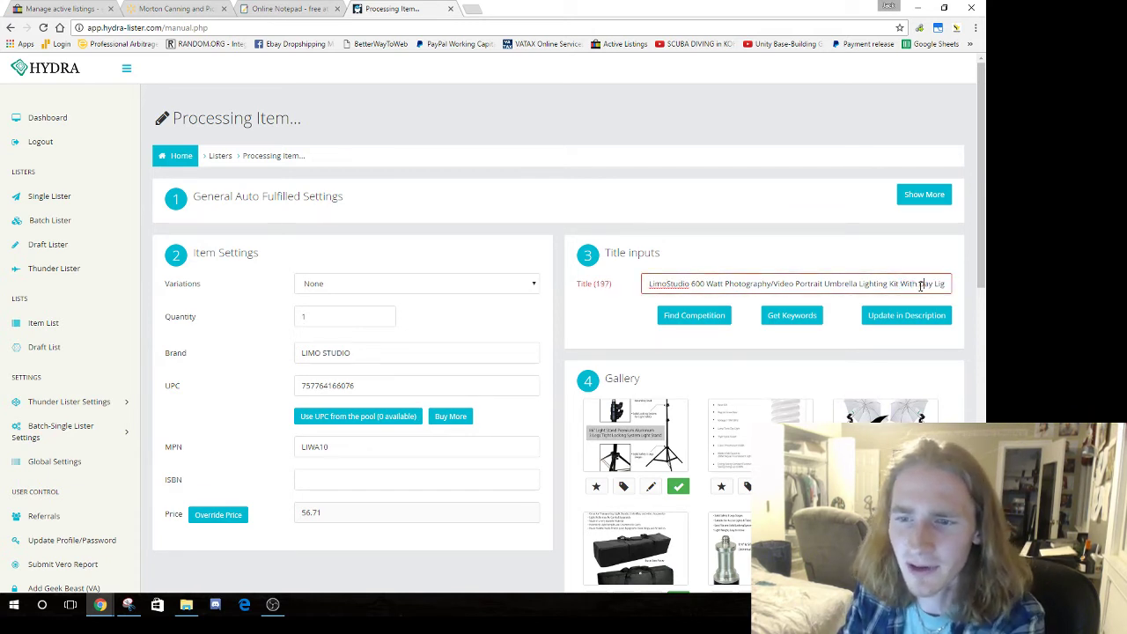
key(End)
key(Right)
key(Right)
key(Right)
key(Right)
key(Right)
key(Right)
key(Right)
key(Right)
key(Right)
key(Right)
key(Right)
key(Right)
key(Right)
key(Right)
key(Right)
key(Right)
key(Right)
key(Right)
key(Right)
key(Right)
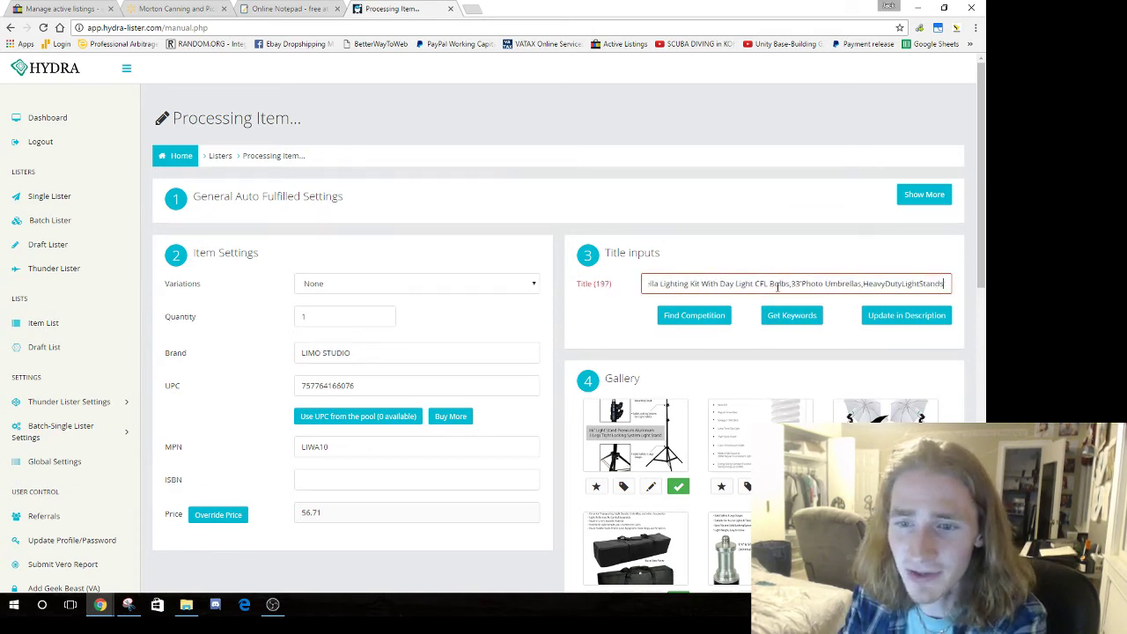
key(Right)
key(Right)
key(Right)
key(Right)
key(Right)
key(Right)
key(Right)
key(Right)
key(Right)
key(Right)
key(Right)
key(Right)
key(Right)
key(Right)
key(Right)
key(Right)
key(Right)
key(Right)
key(Right)
key(Right)
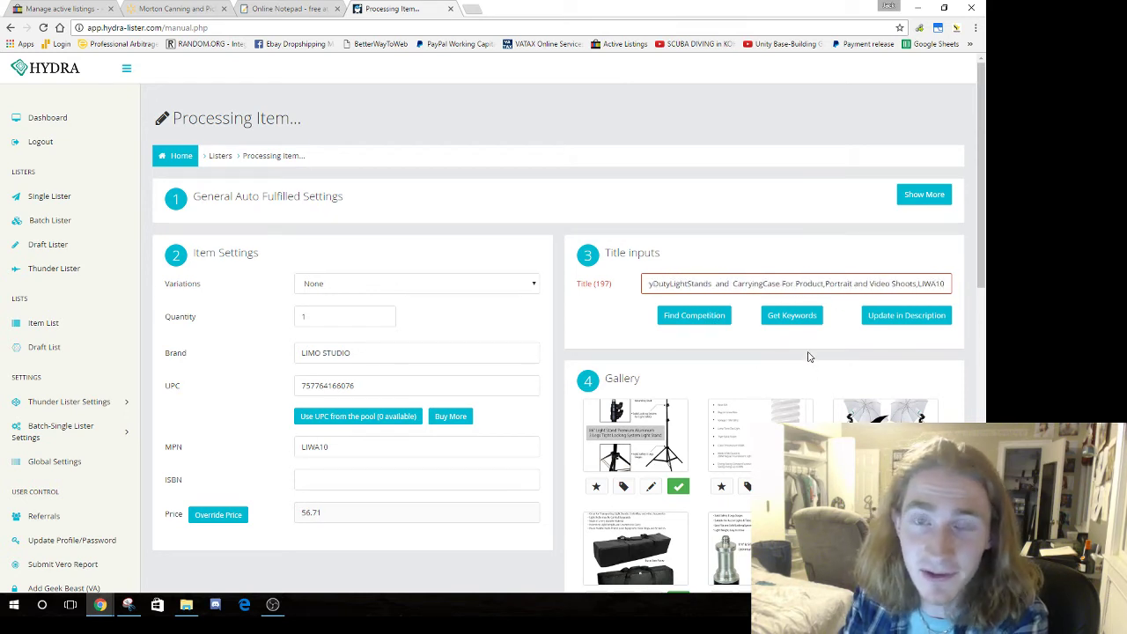
click(775, 319)
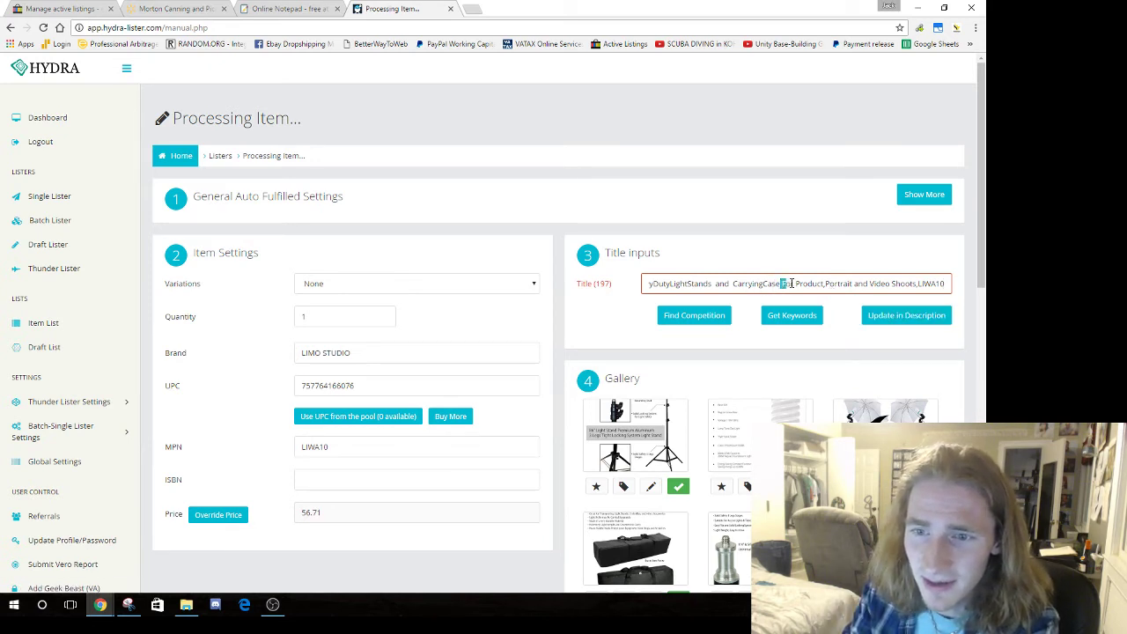
drag(794, 283, 988, 286)
key(BackSpace)
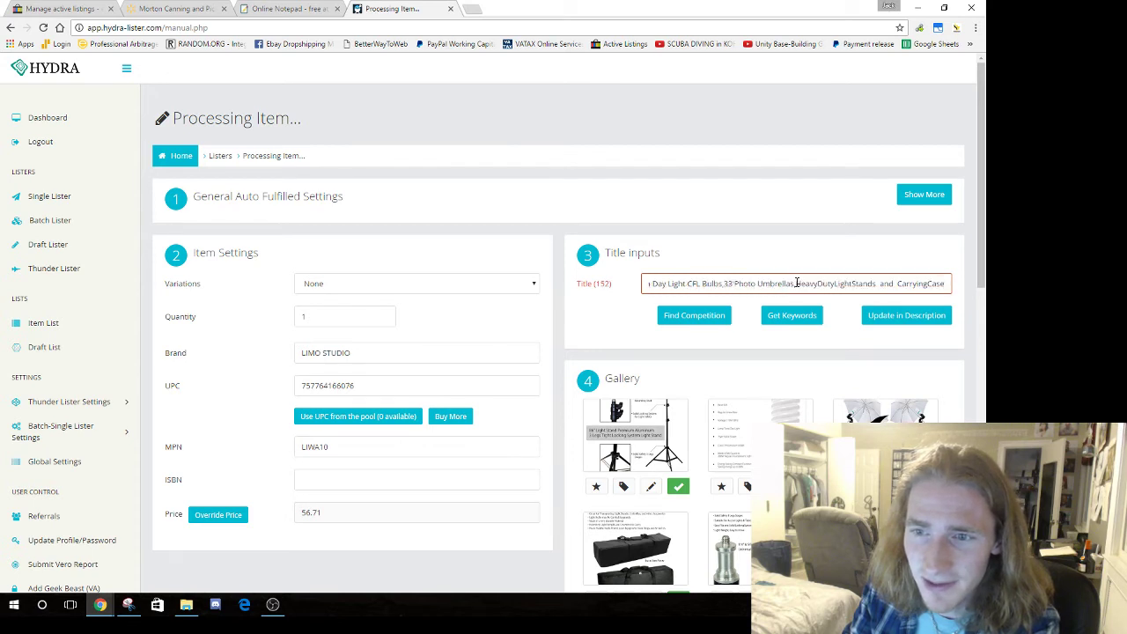
Remove the title text from "With Day Light CFL Bulbs" through "and", including the extra space before "CarryingCase".
mouse_move(897, 283)
mouse_down()
mouse_move(605, 284)
mouse_move(899, 286)
mouse_up()
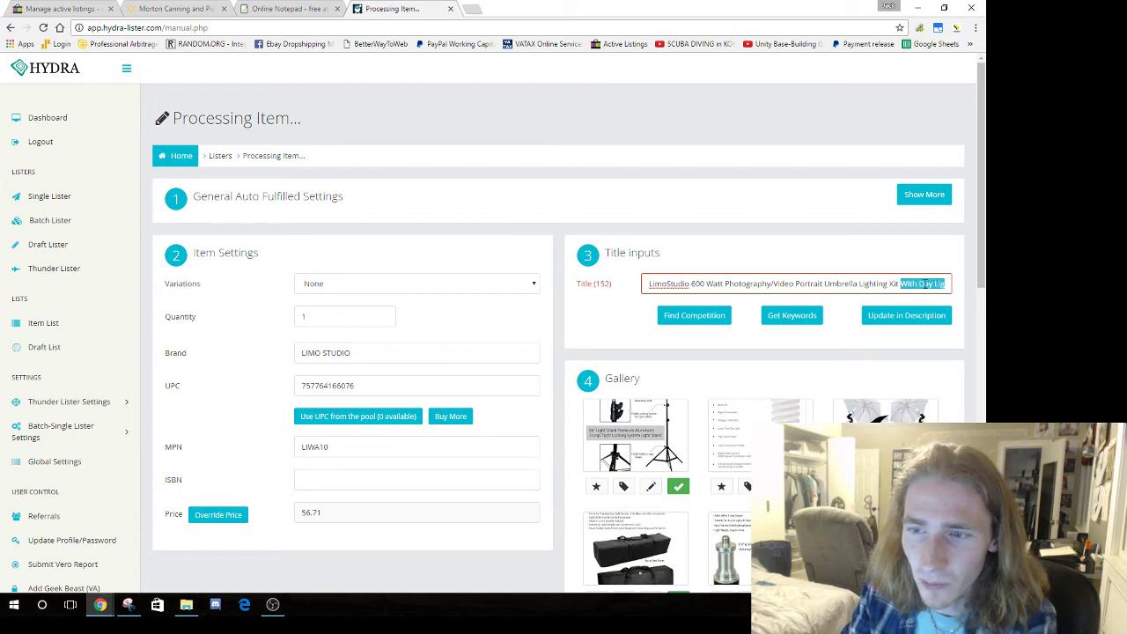
text(w/)
key(BackSpace)
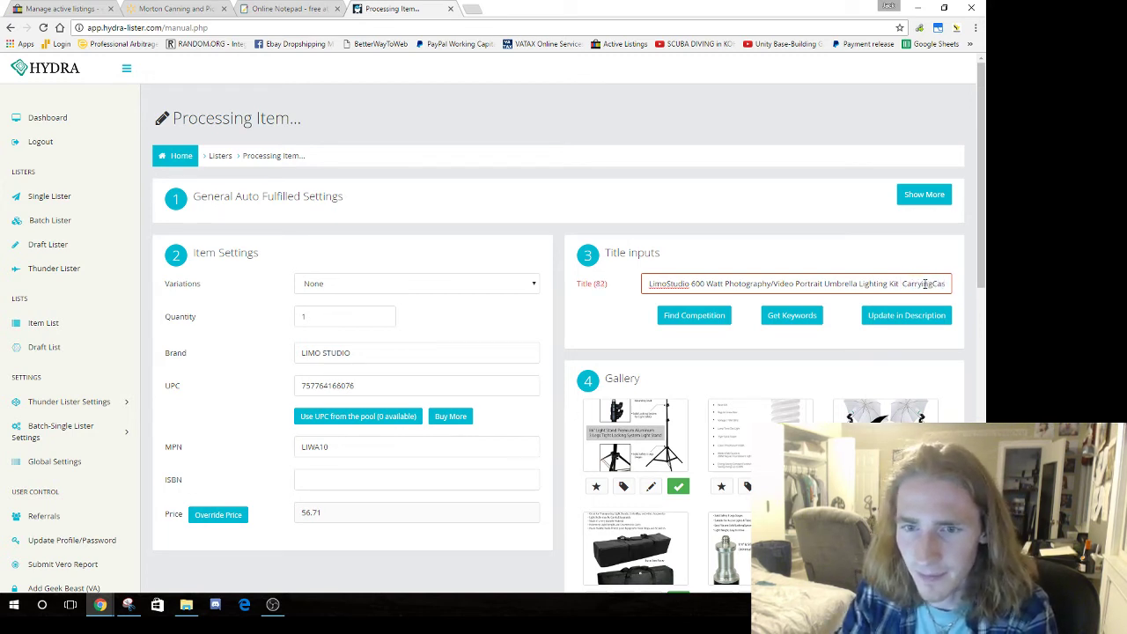
key(BackSpace)
key(End)
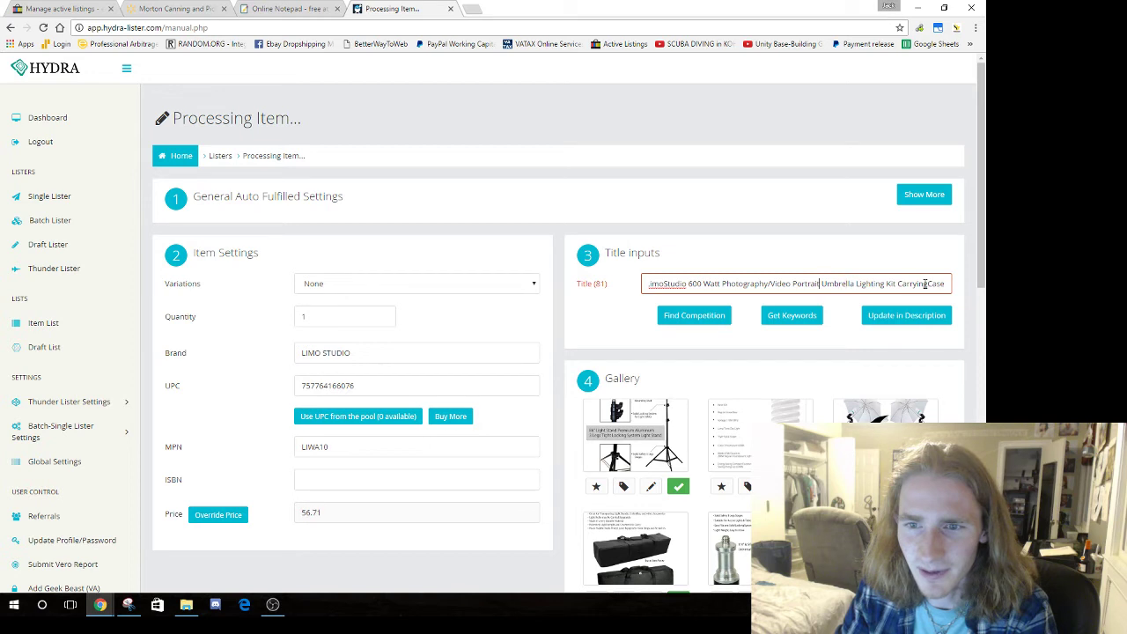
Replace the slash between "Photography" and "Video" with a space, and change the title's ending to "with Case".
key(BackSpace)
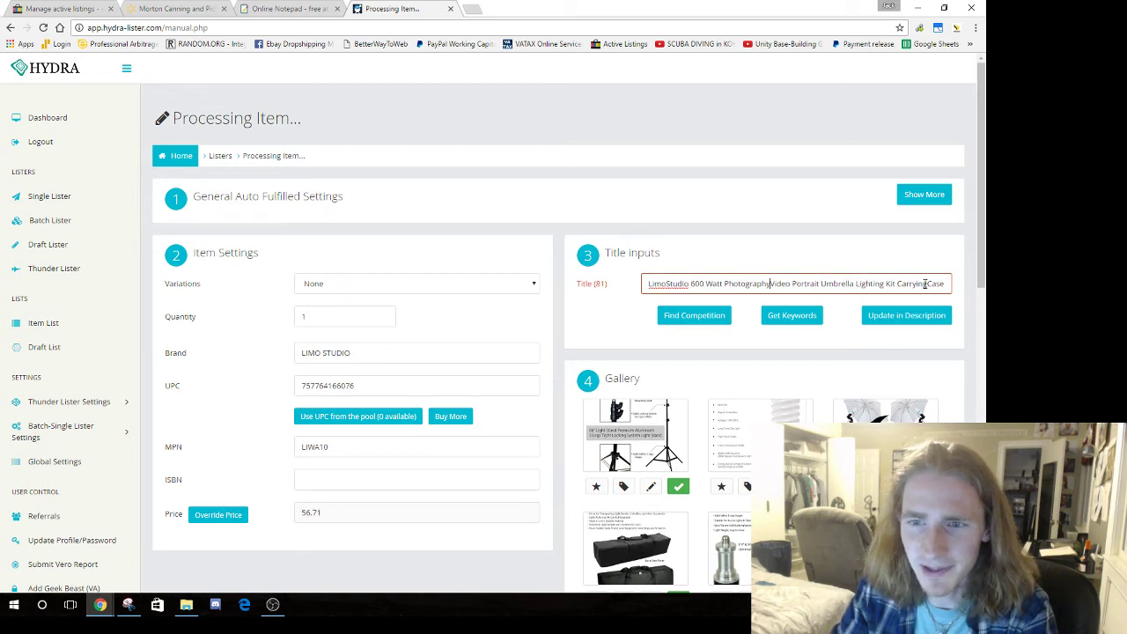
key(Right)
key(Right)
key(Right)
key(Right)
key(Right)
key(Right)
key(Right)
key(Right)
key(Right)
key(Right)
key(Right)
key(Right)
key(Right)
key(Right)
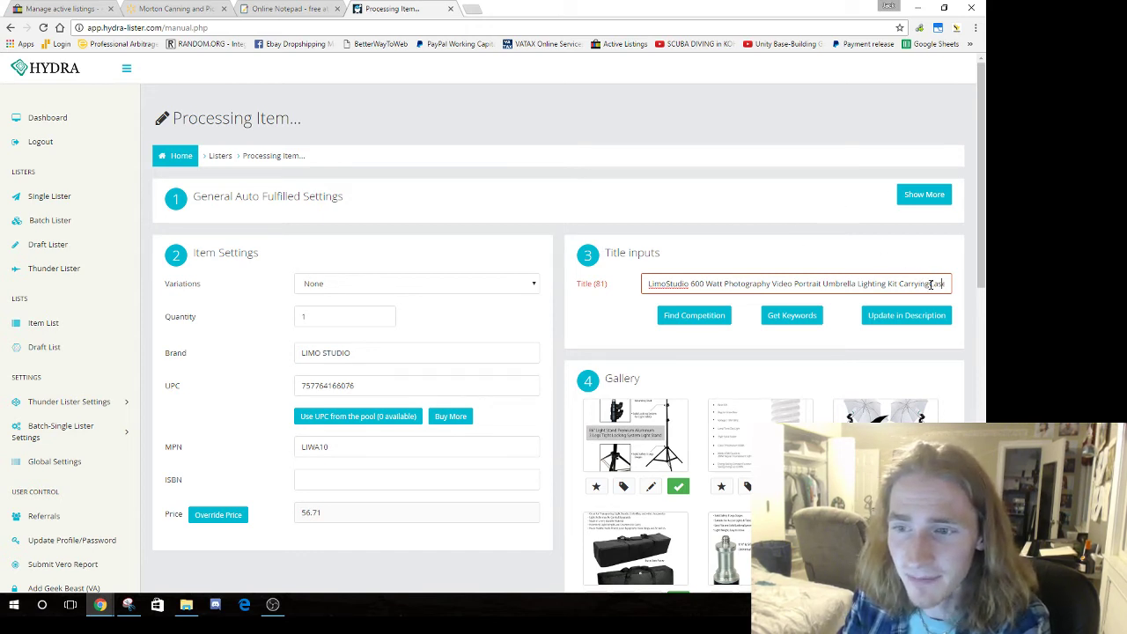
drag(931, 284, 900, 284)
key(BackSpace)
text(with)
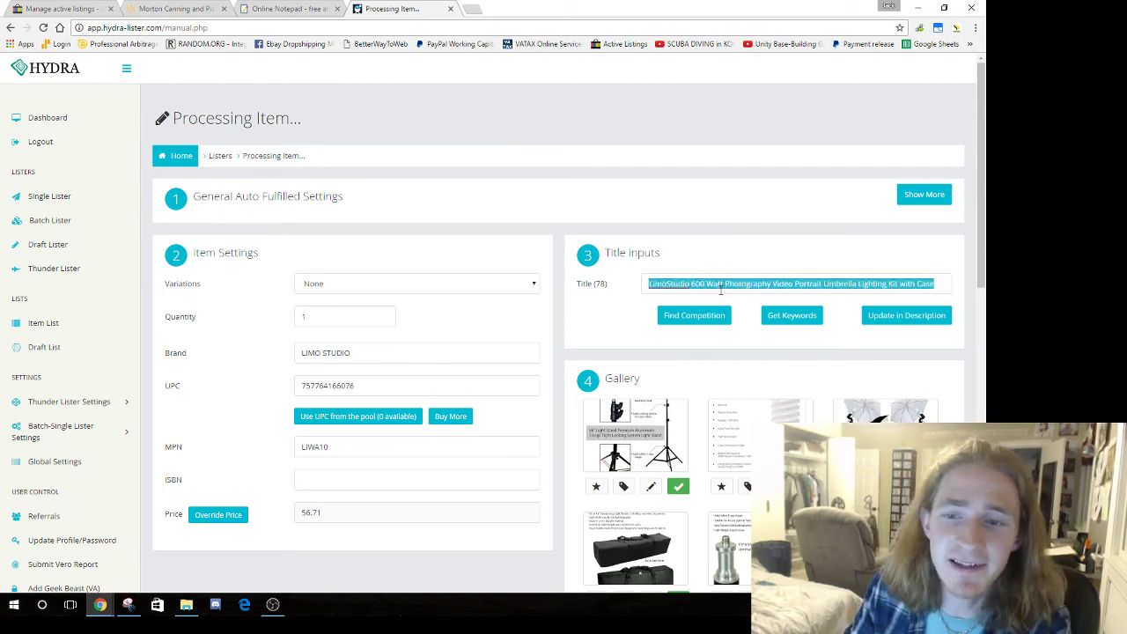
triple_click(721, 287)
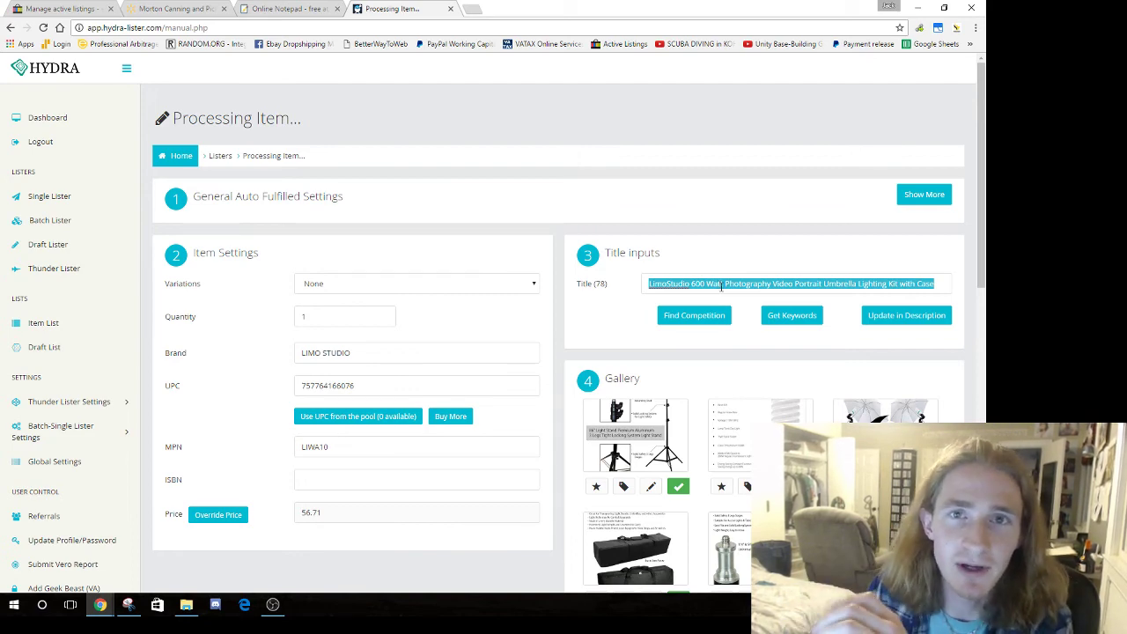
scroll(643, 343, down, 4)
scroll(753, 296, up, 3)
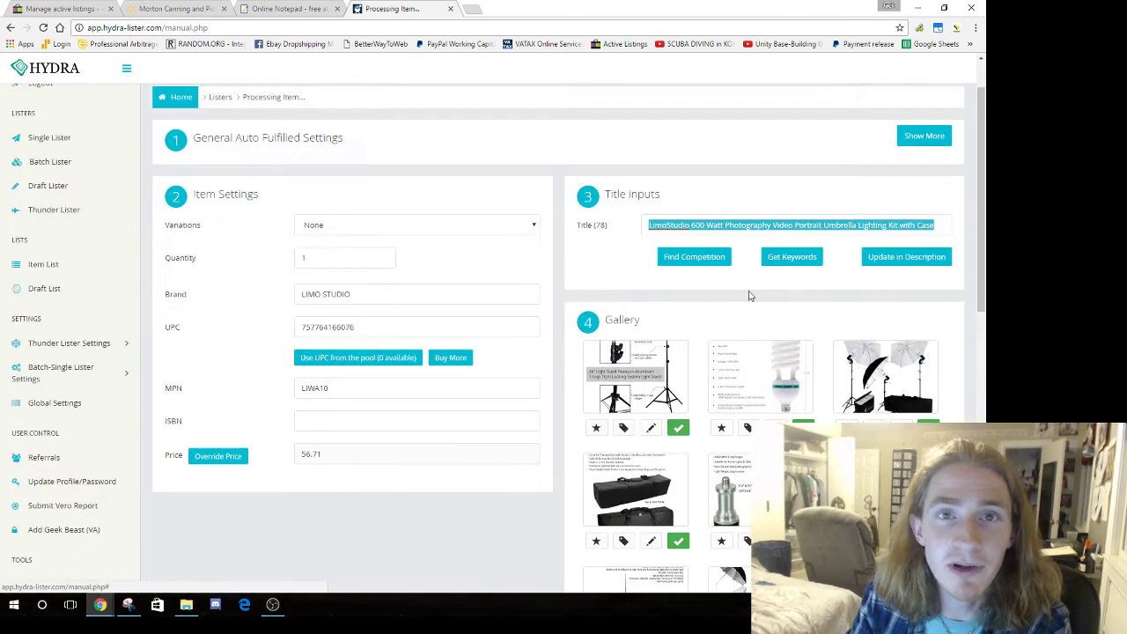
scroll(753, 296, up, 1)
click(710, 282)
key(ctrl+a)
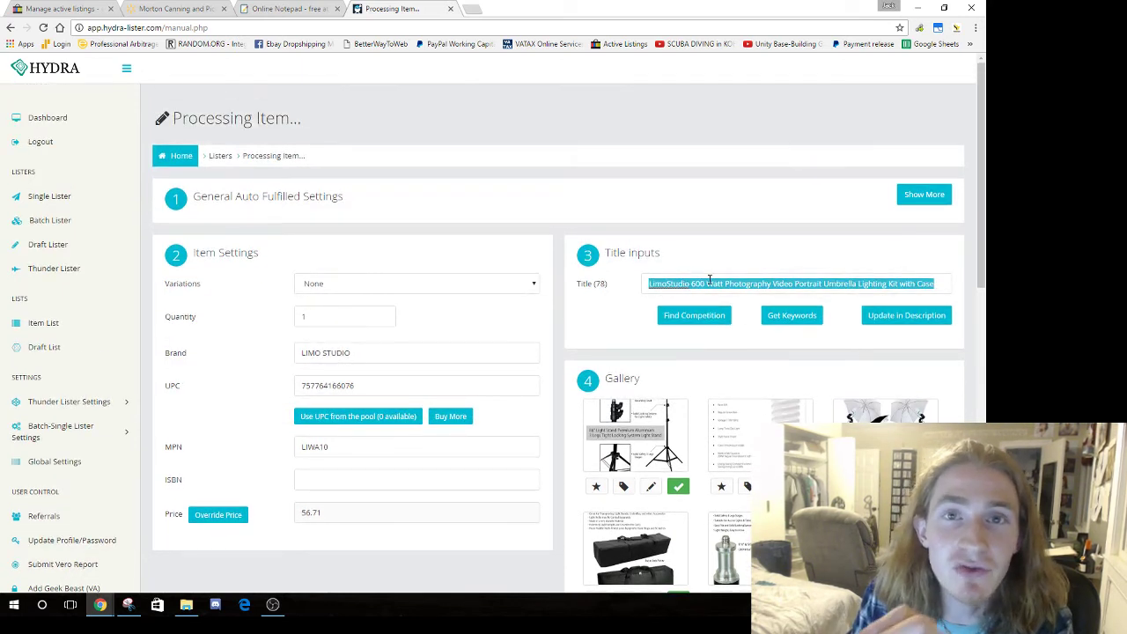
double_click(728, 282)
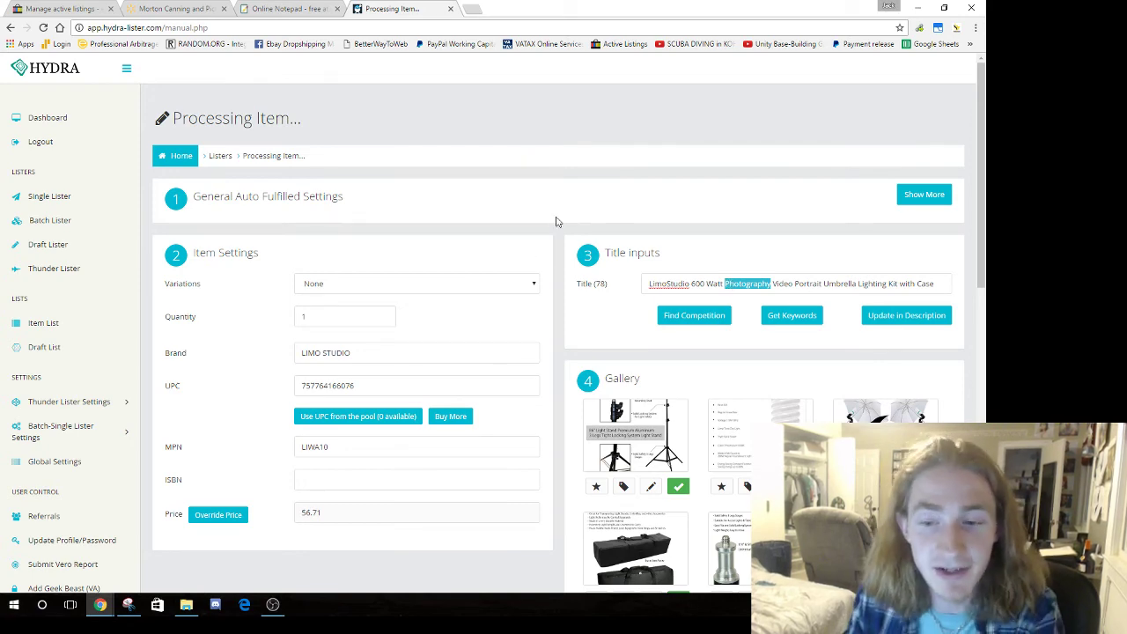
scroll(393, 131, down, 4)
scroll(436, 262, up, 3)
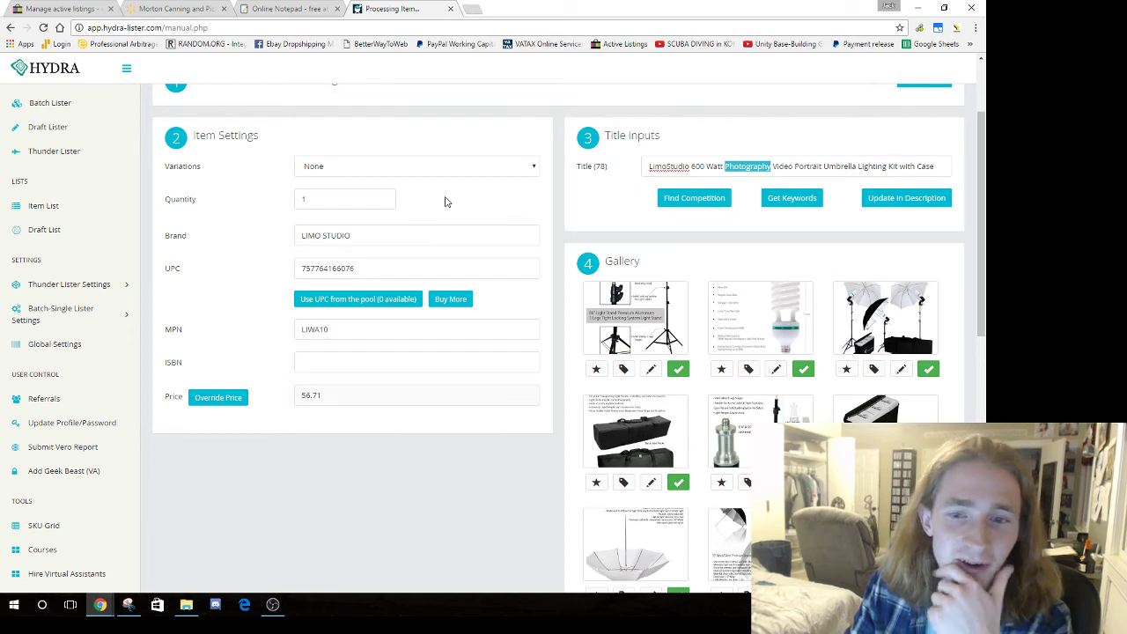
Check the lighting kit's UPC and MPN values in the item settings.
double_click(323, 274)
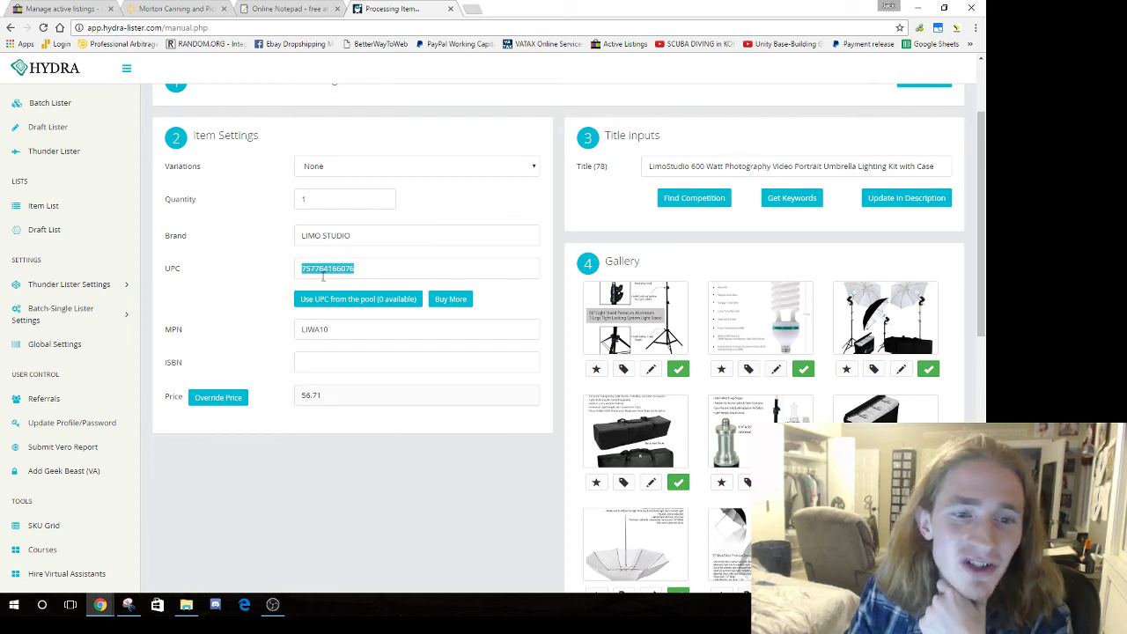
double_click(328, 329)
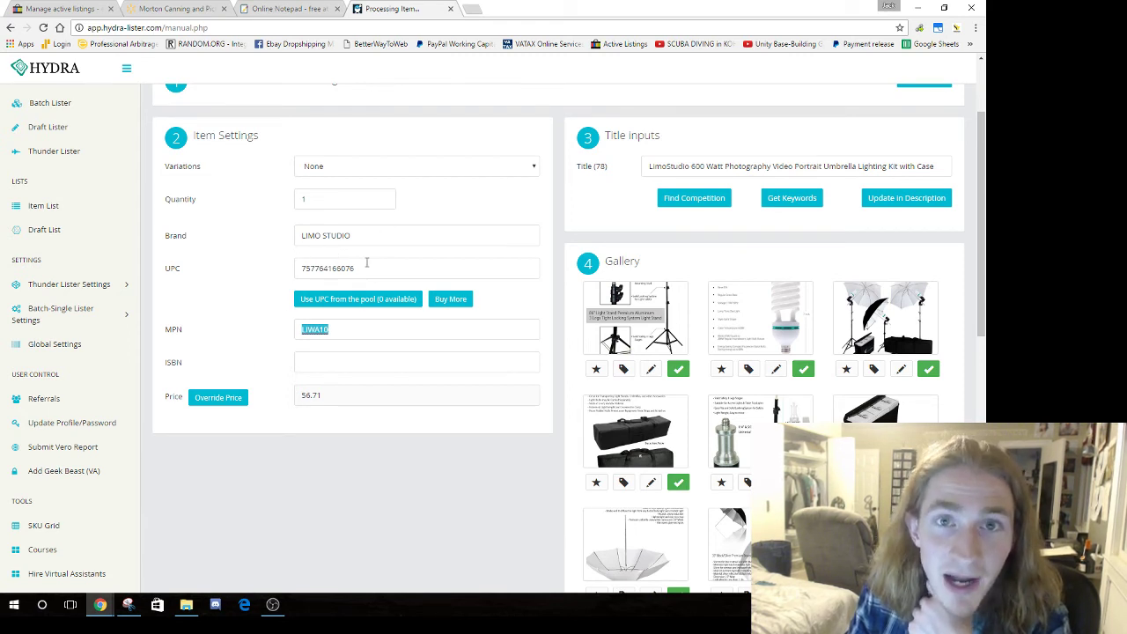
double_click(324, 268)
Open a blank browser tab for a UPC lookup and copy the lighting kit's full listing title.
click(468, 6)
click(415, 8)
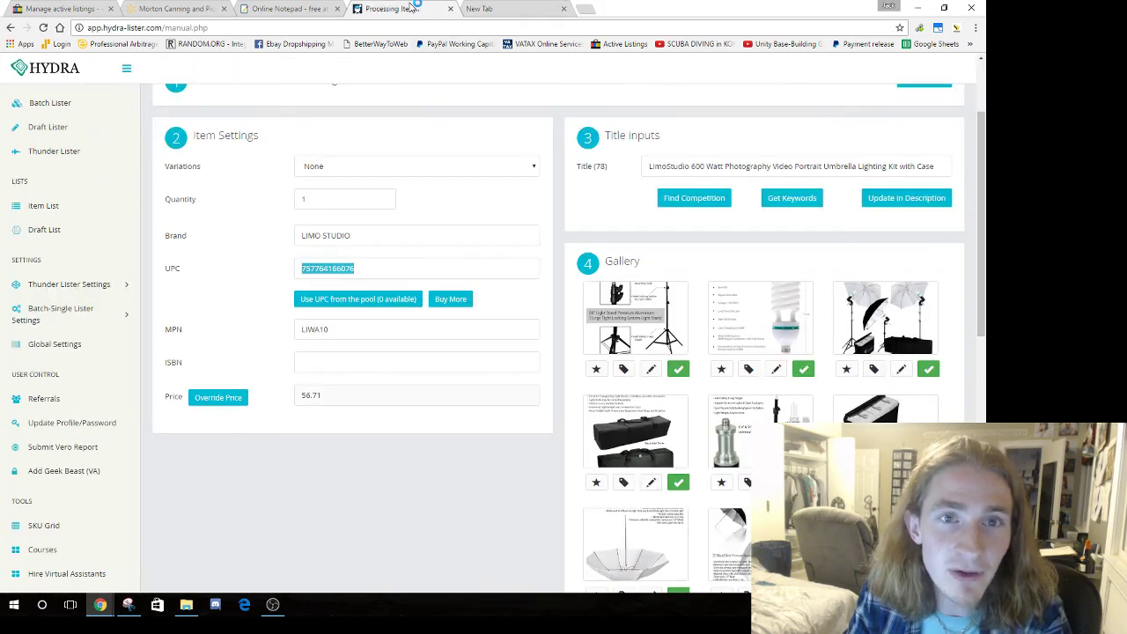
click(516, 7)
click(392, 9)
click(700, 165)
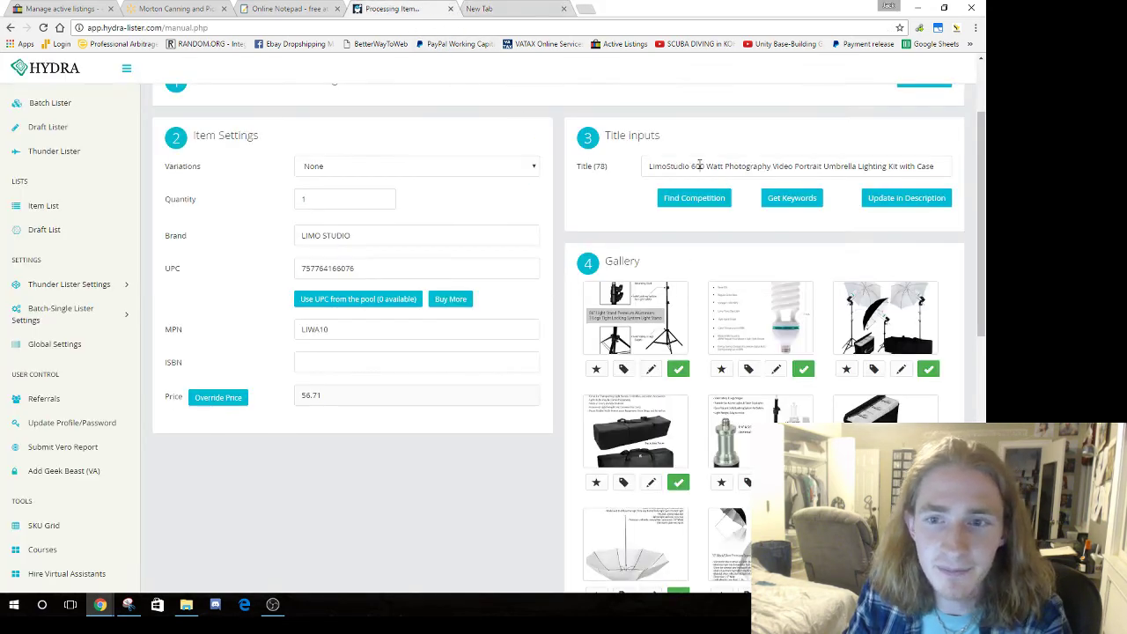
key(ctrl+a)
key(ctrl+c)
Search upcitemdb.com for the copied 600-watt lighting kit title.
click(504, 7)
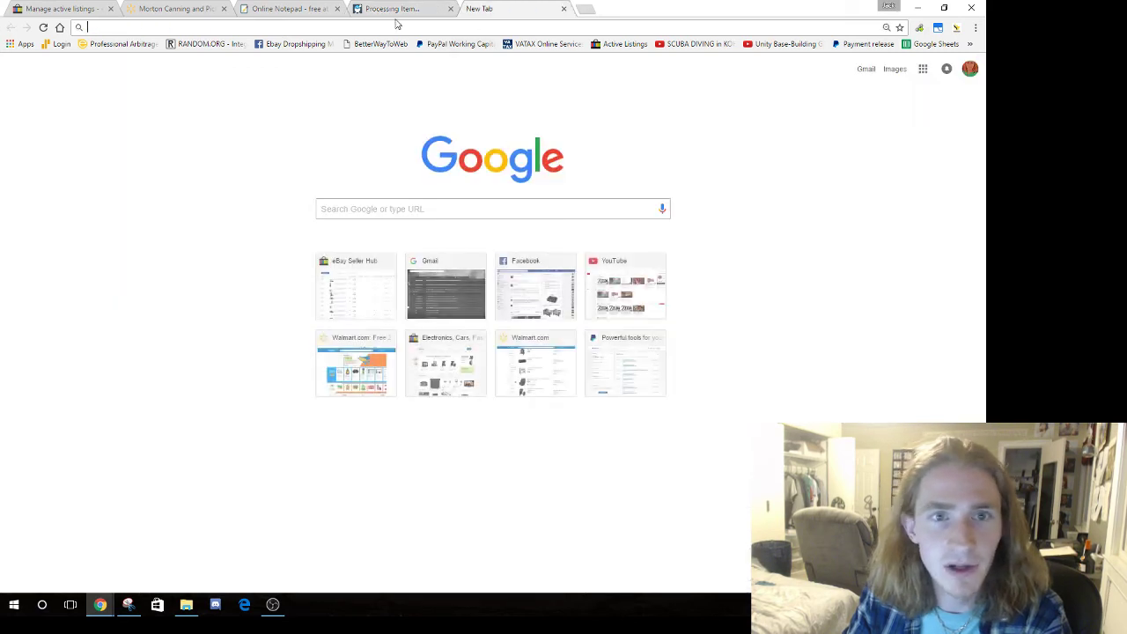
text(upc)
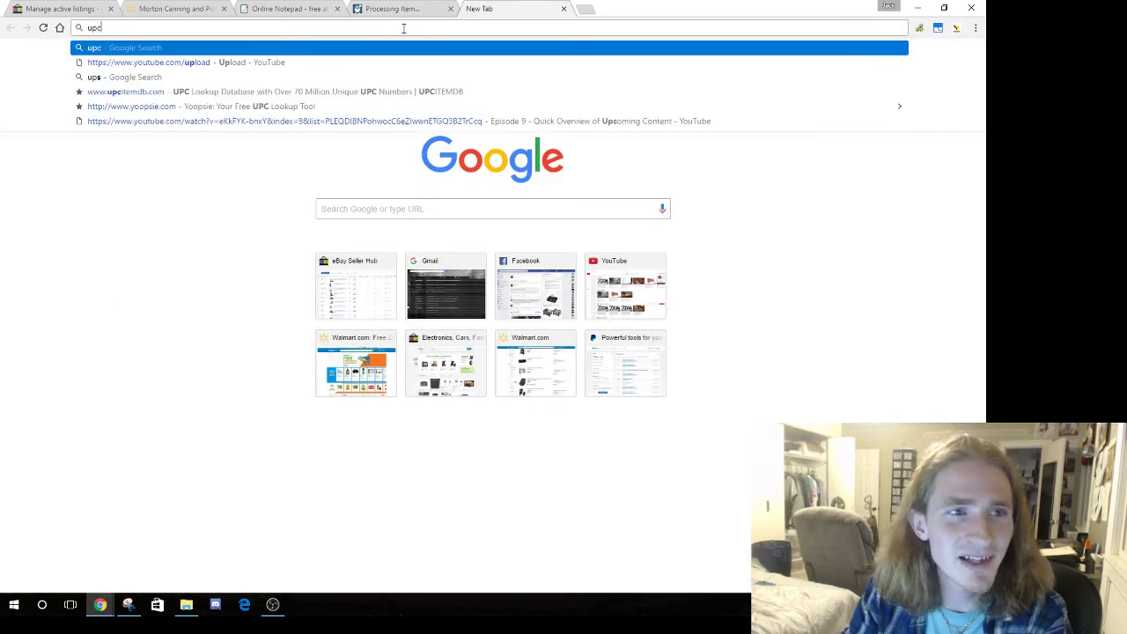
key(Down)
key(Return)
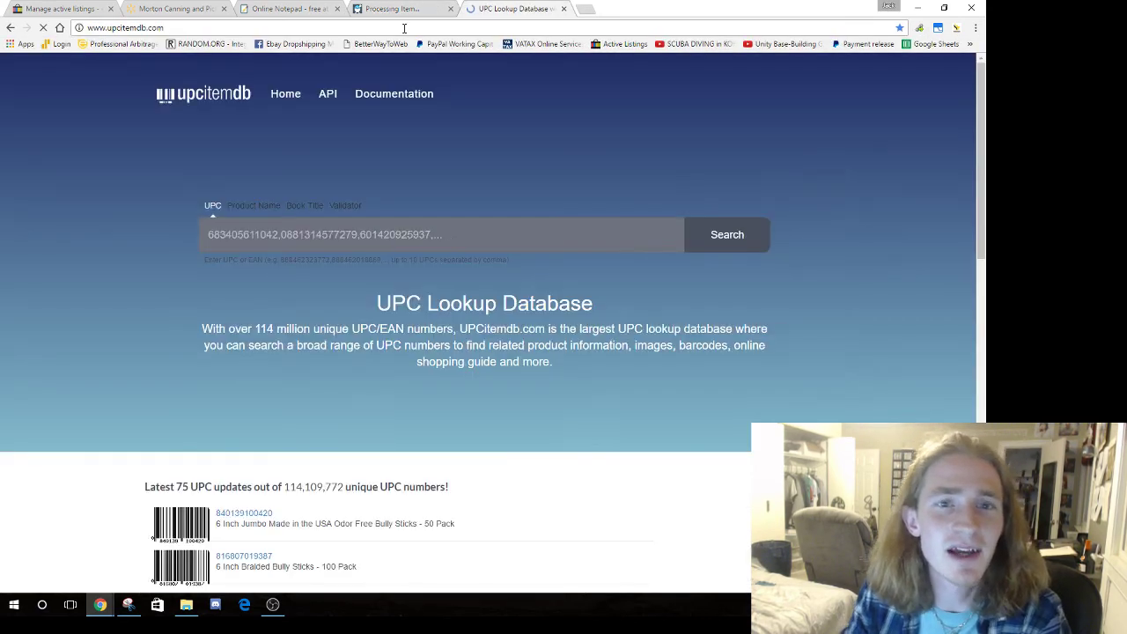
key(ctrl+v)
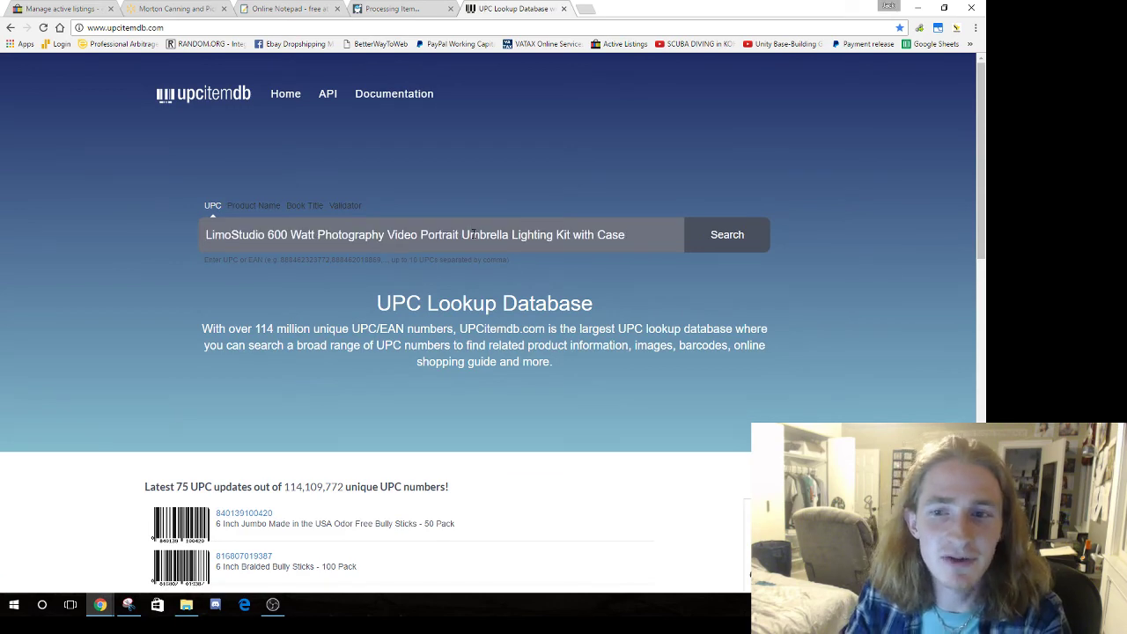
click(716, 247)
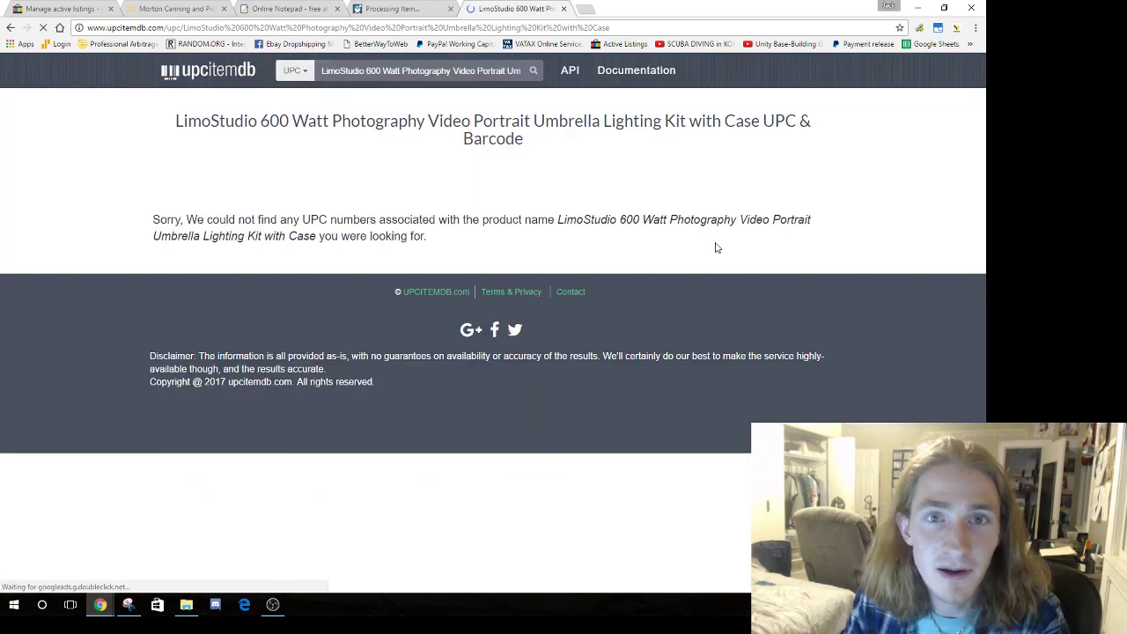
Search Google for the 600-watt lighting kit title followed by "upc code".
click(396, 28)
key(ctrl+v)
text(upc)
key(Return)
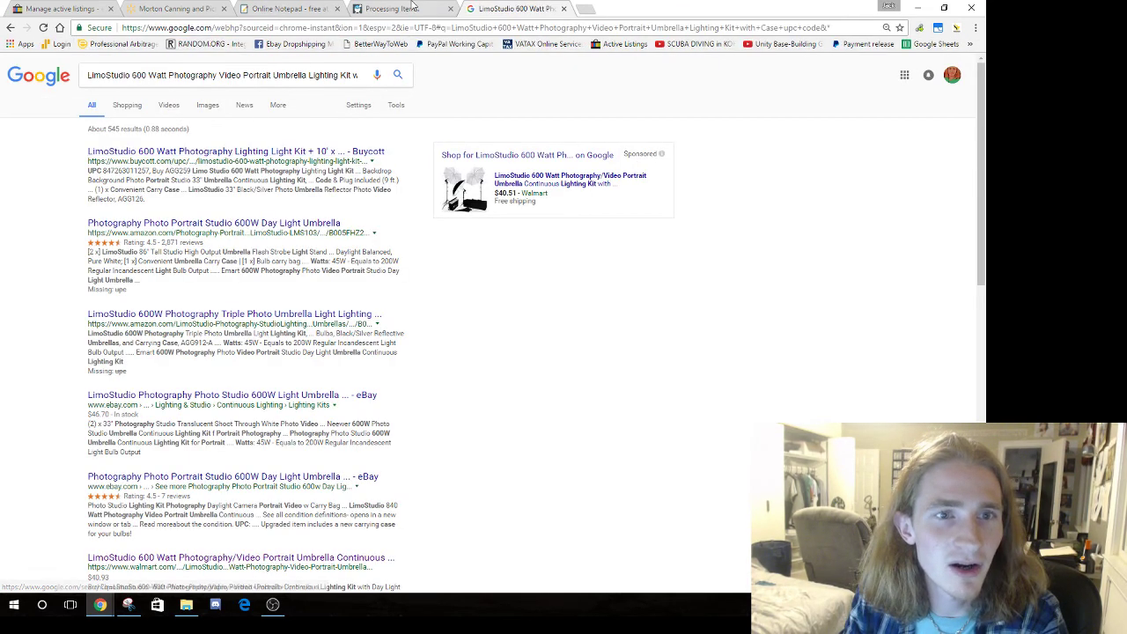
In the "Second Store Items" note, copy the LimoStudio 840-watt product name through "CFL" from the first Walmart link.
click(392, 8)
click(282, 8)
click(97, 8)
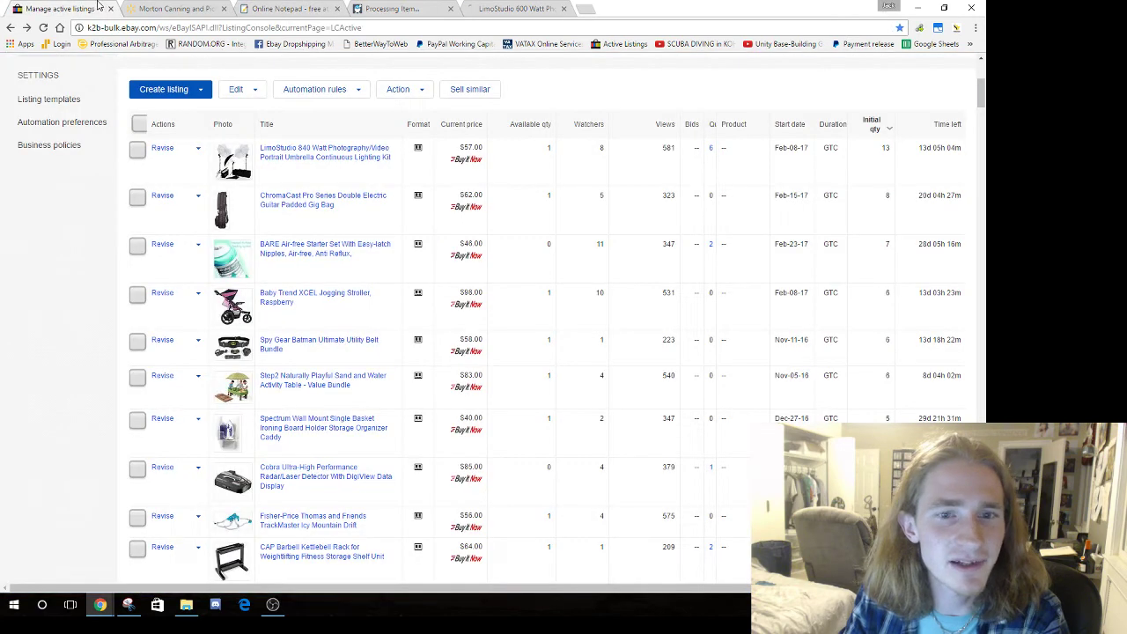
click(173, 8)
click(267, 5)
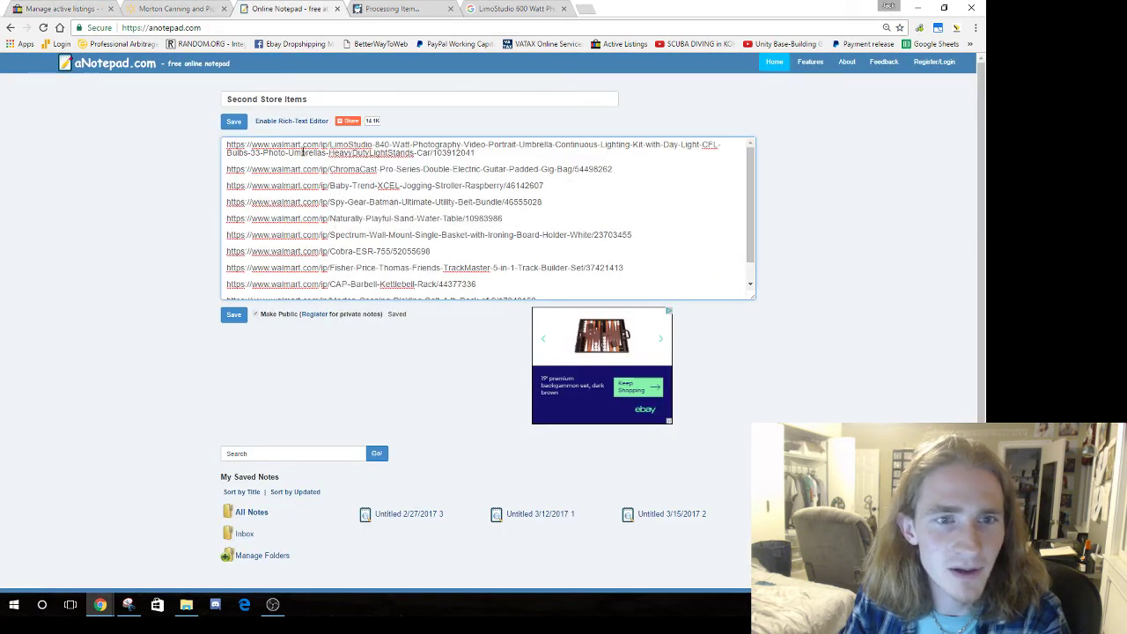
drag(332, 144, 710, 145)
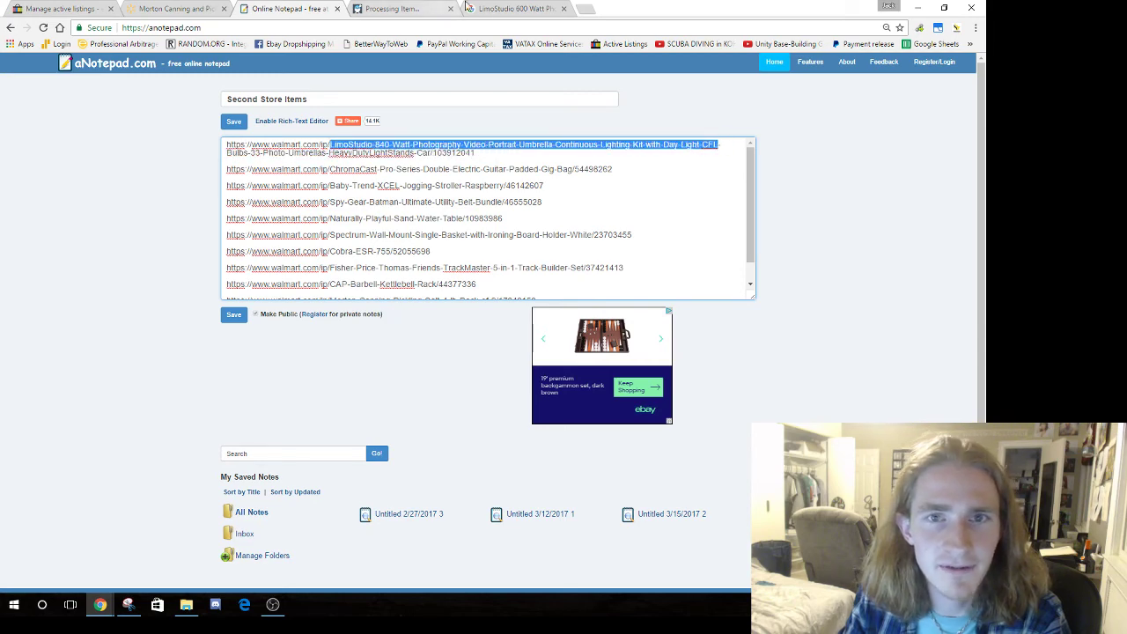
Search Google for the copied 840-watt product name, first on its own and again with "UPC code" added.
click(511, 8)
click(354, 75)
key(ctrl+a)
text(LimoStudio-840-Watt-Photography-Video-Portrait-Umbrella-Continuous-Lighting-Kit-with-Day-Light-CFL)
key(Return)
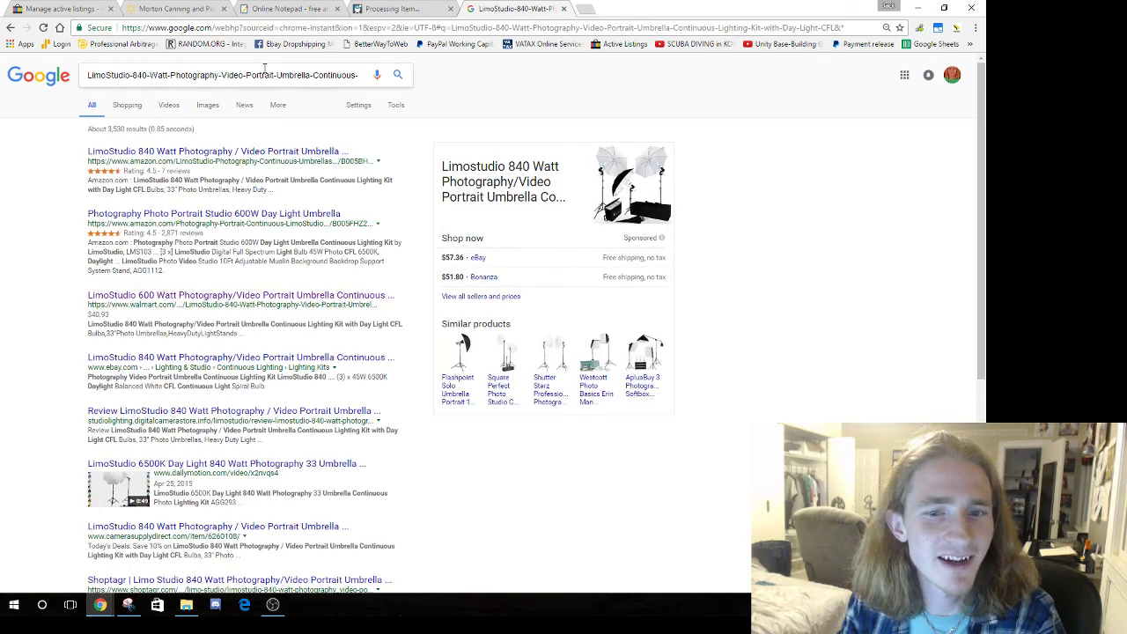
click(277, 28)
text(LimoStudio-840-Watt-Photography-Video-Portrait-Umbrella-Continuous-Lighting-Kit-with-Day-Light-CFL)
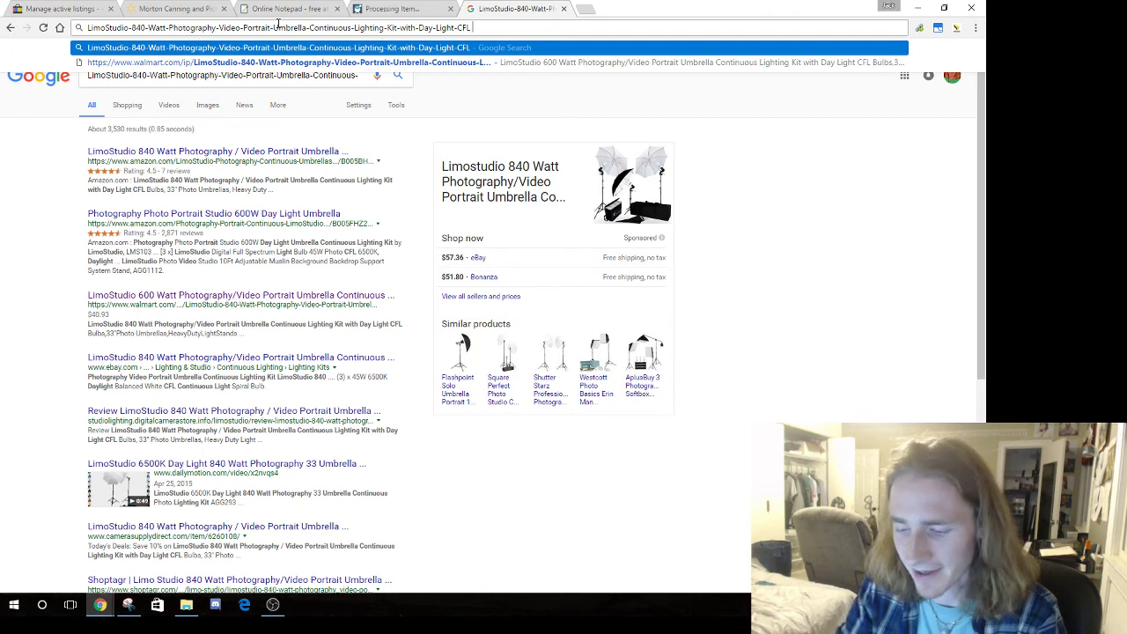
key(Return)
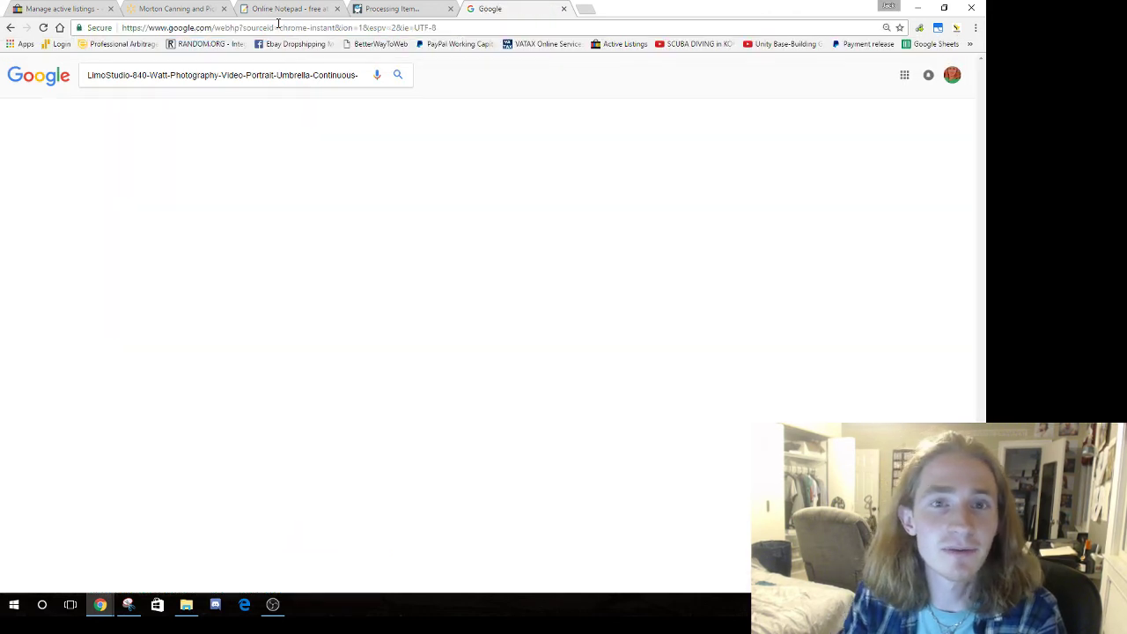
Search upcitemdb.com for the LimoStudio 840-watt product name copied from the Walmart link.
click(454, 27)
text(upc)
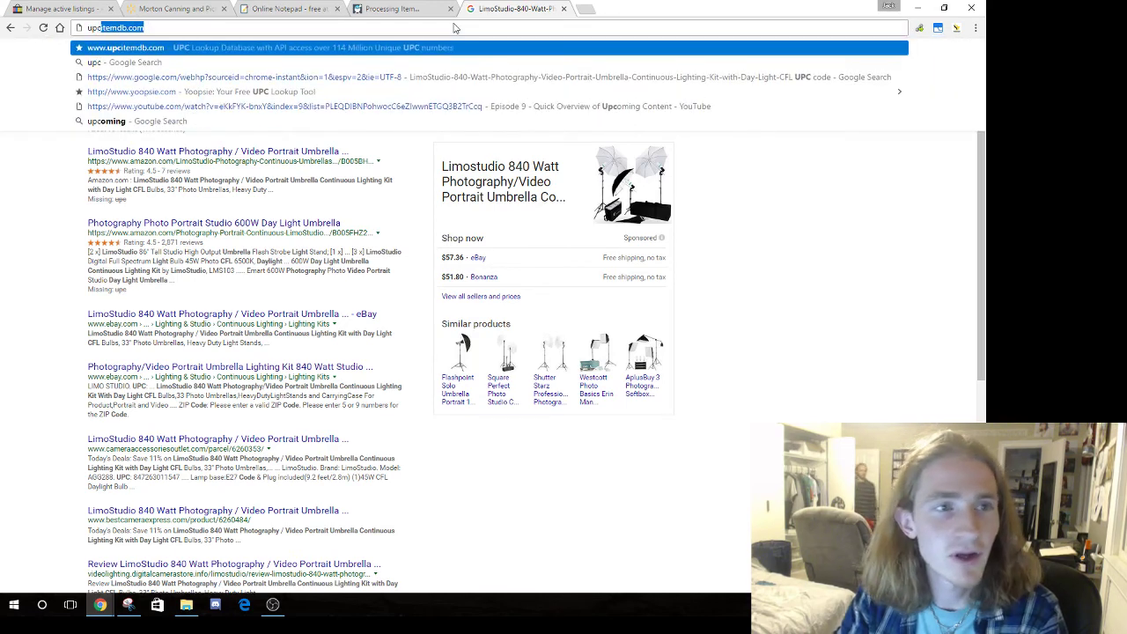
key(Return)
text(LimoStudio-840-Watt-Photography-Video-Portrait-Umbrella-Continuous-Lighting-Kit-with-Day-Light-CFL)
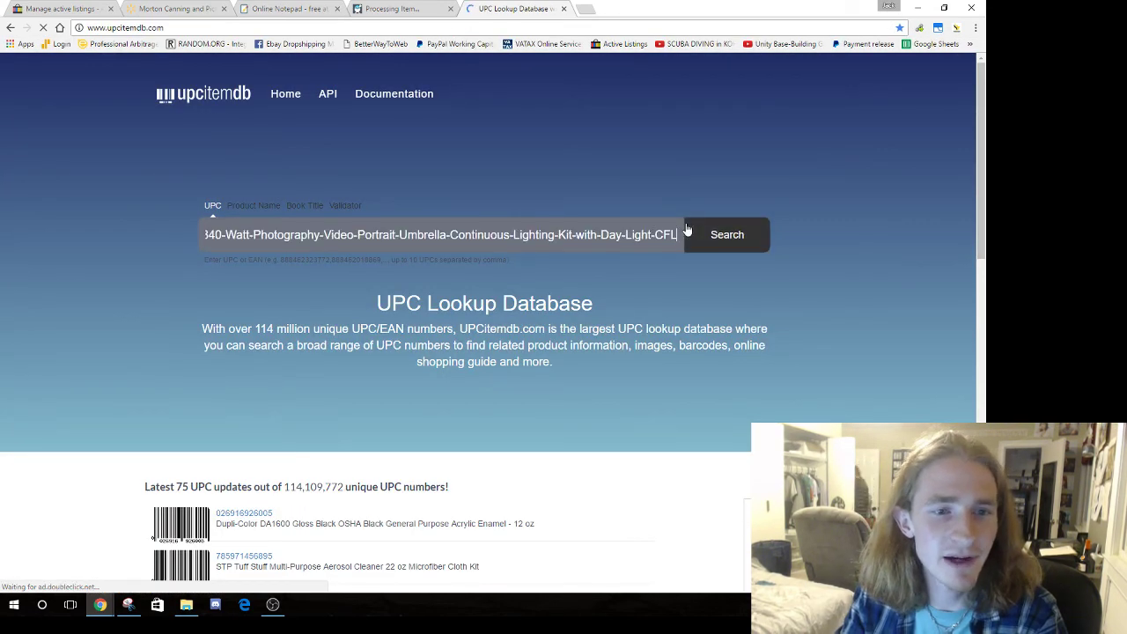
click(717, 234)
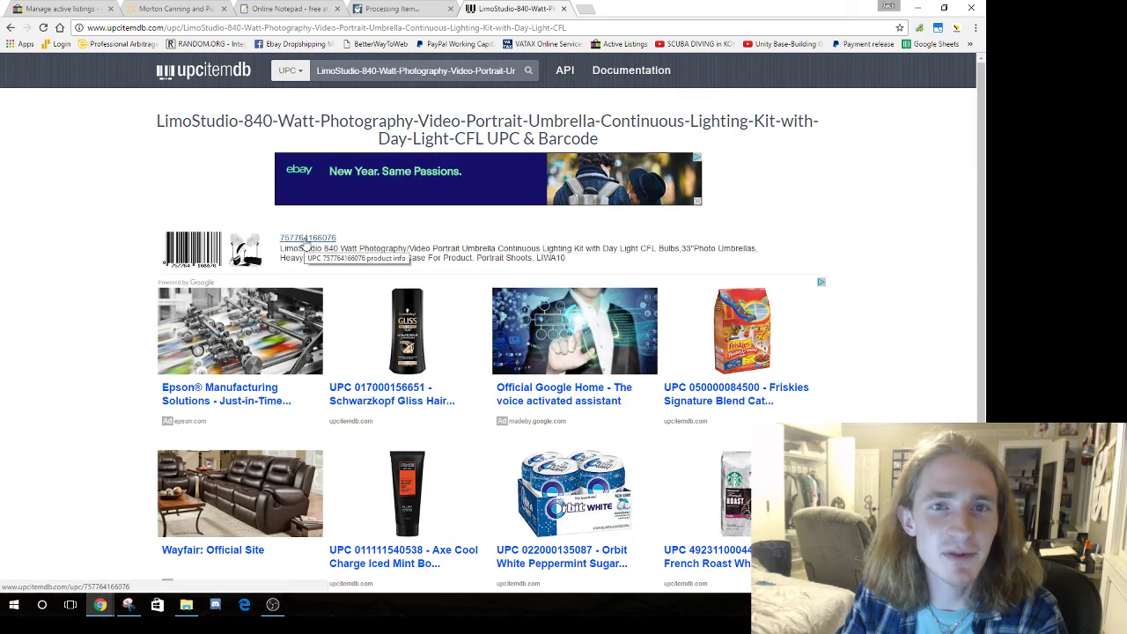
Open the matching UPC entry to check its model number against the MPN in the Hydra listing.
click(306, 240)
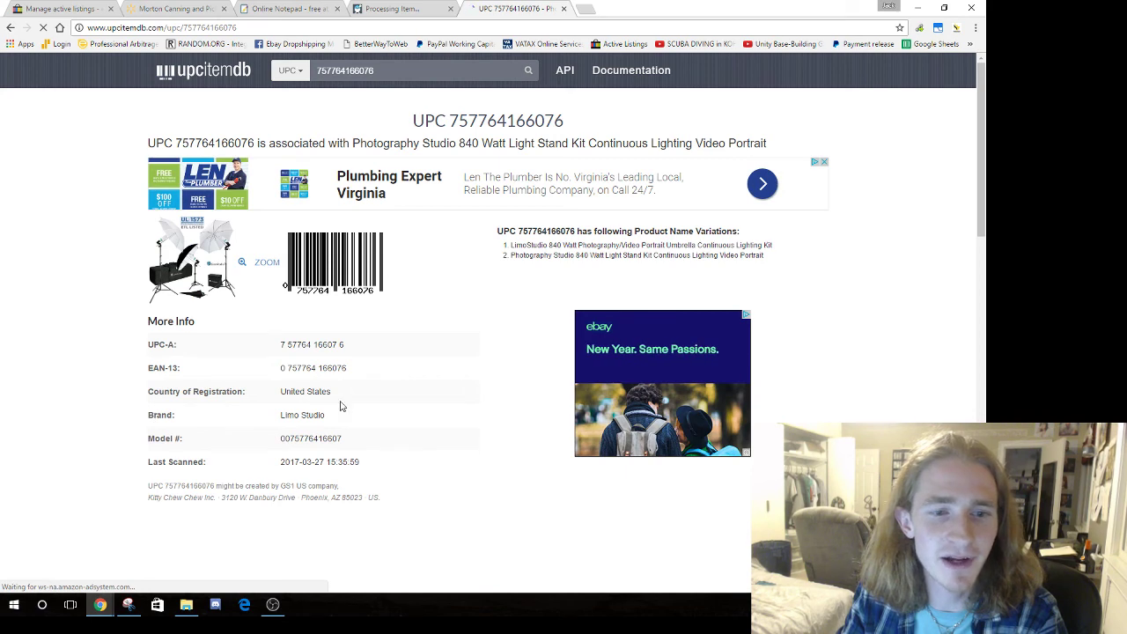
double_click(329, 438)
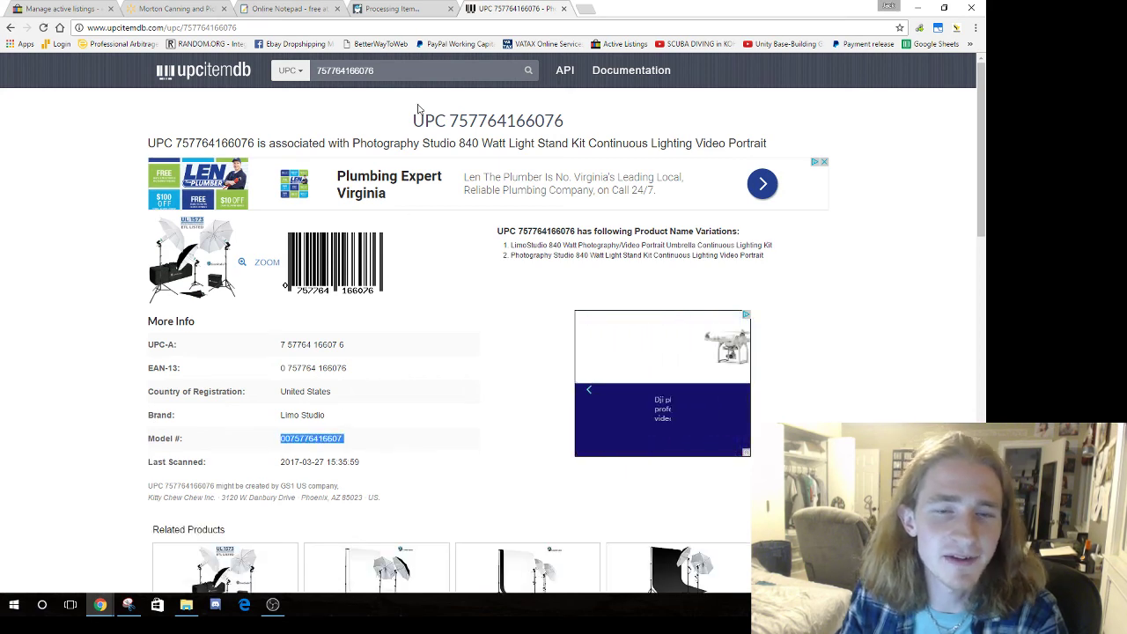
click(409, 8)
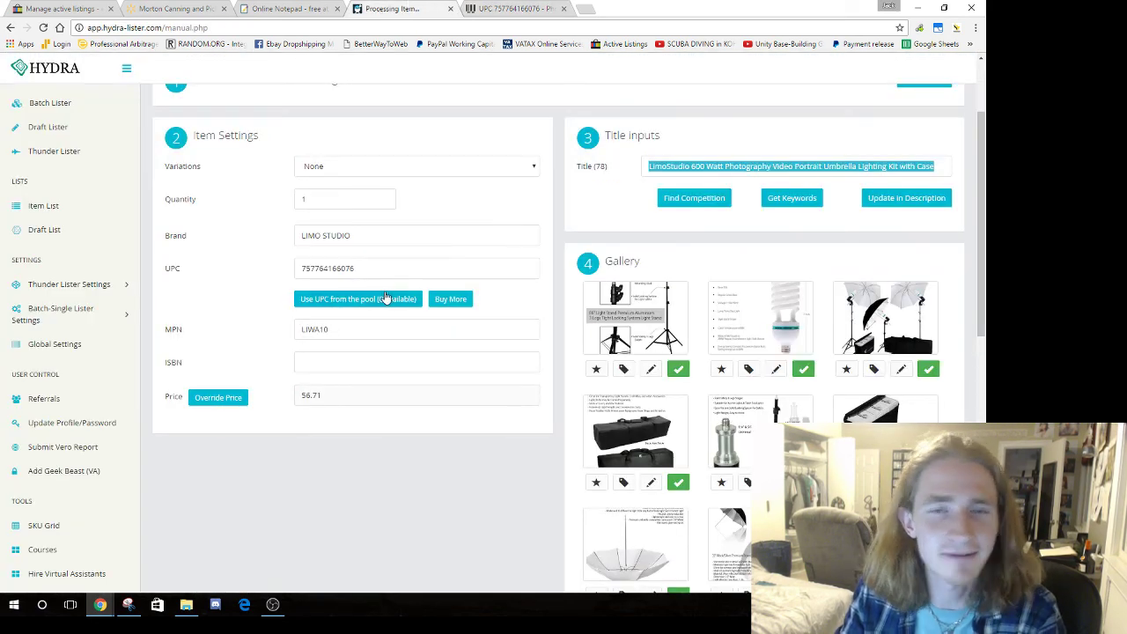
click(446, 397)
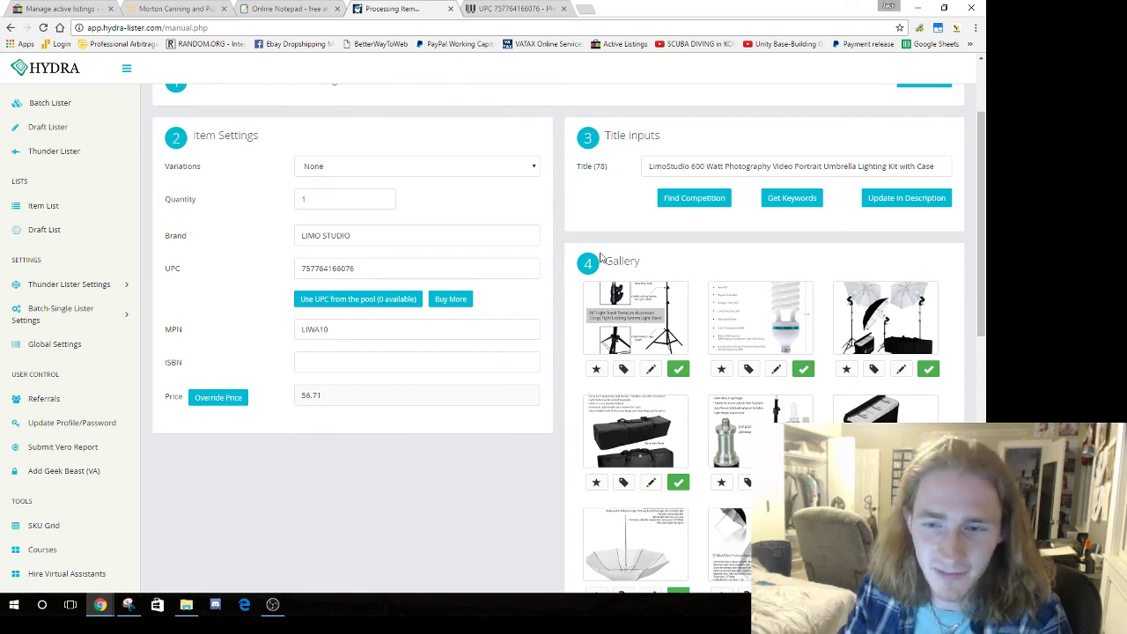
Move the photo of the complete umbrella lighting kit to the first place in the listing's gallery.
scroll(542, 409, down, 2)
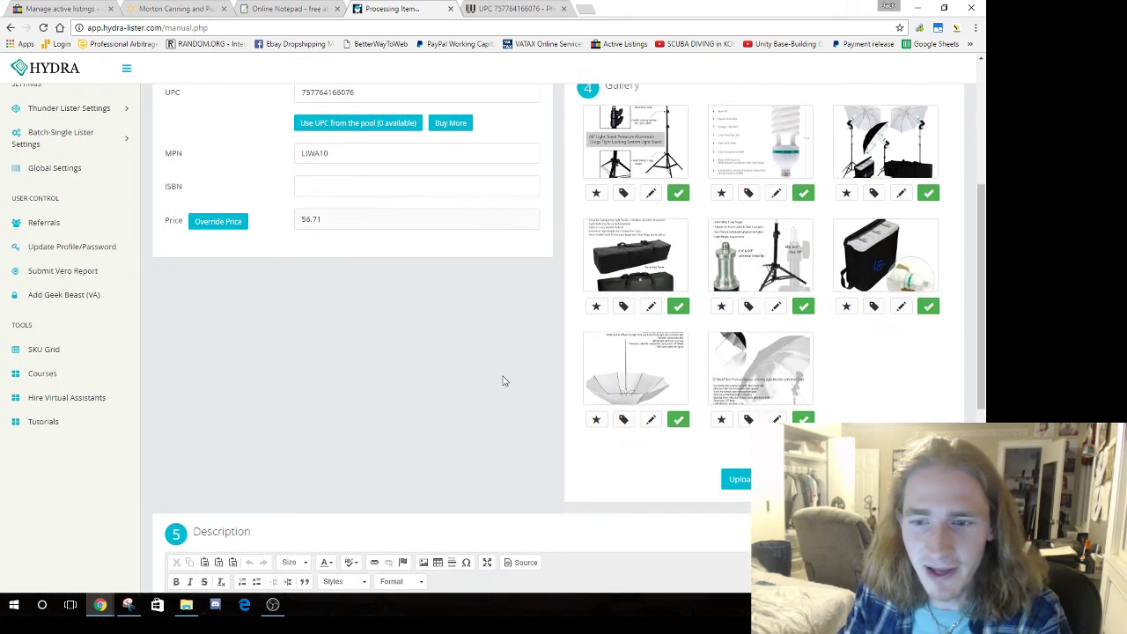
scroll(659, 196, up, 1)
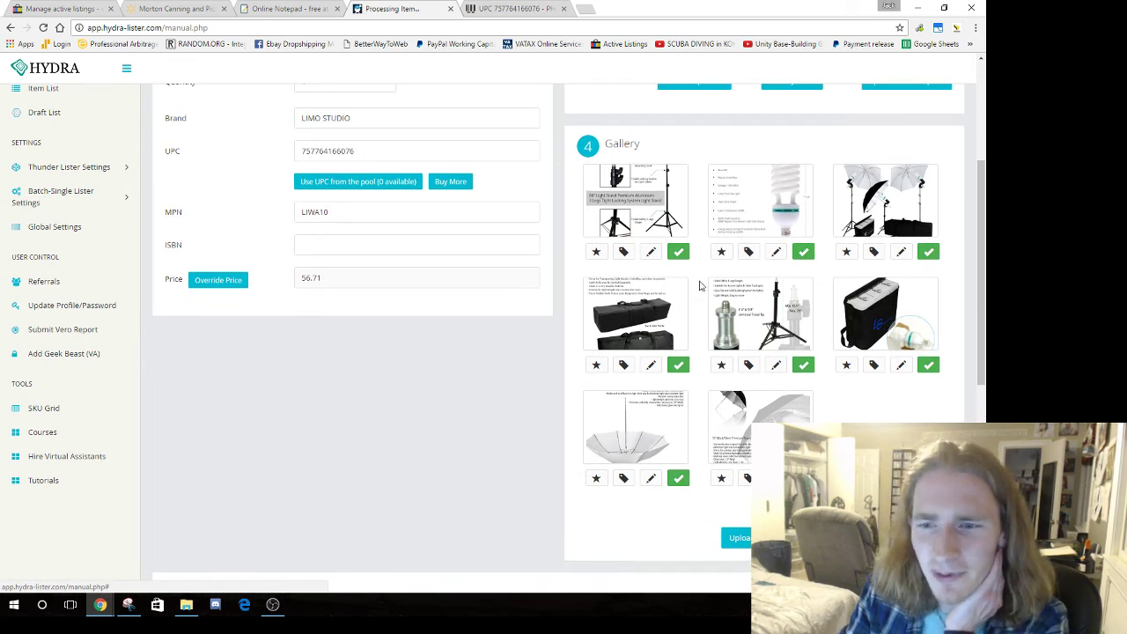
drag(883, 205, 642, 214)
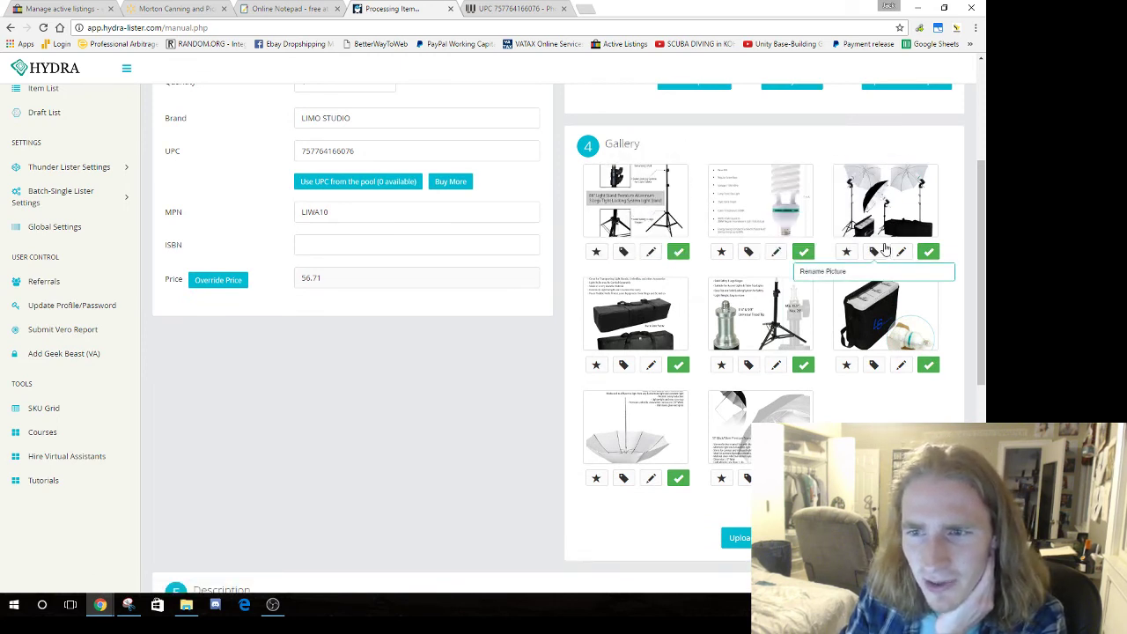
click(847, 254)
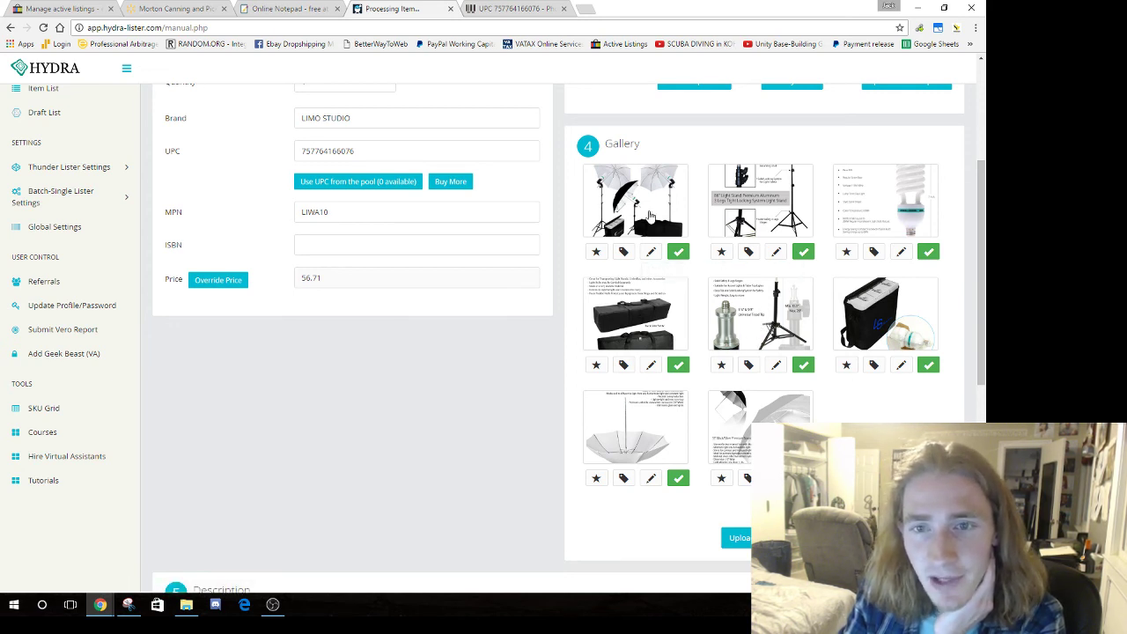
Review the lighting kit's listing details down to the heading in the description editor.
scroll(499, 339, up, 3)
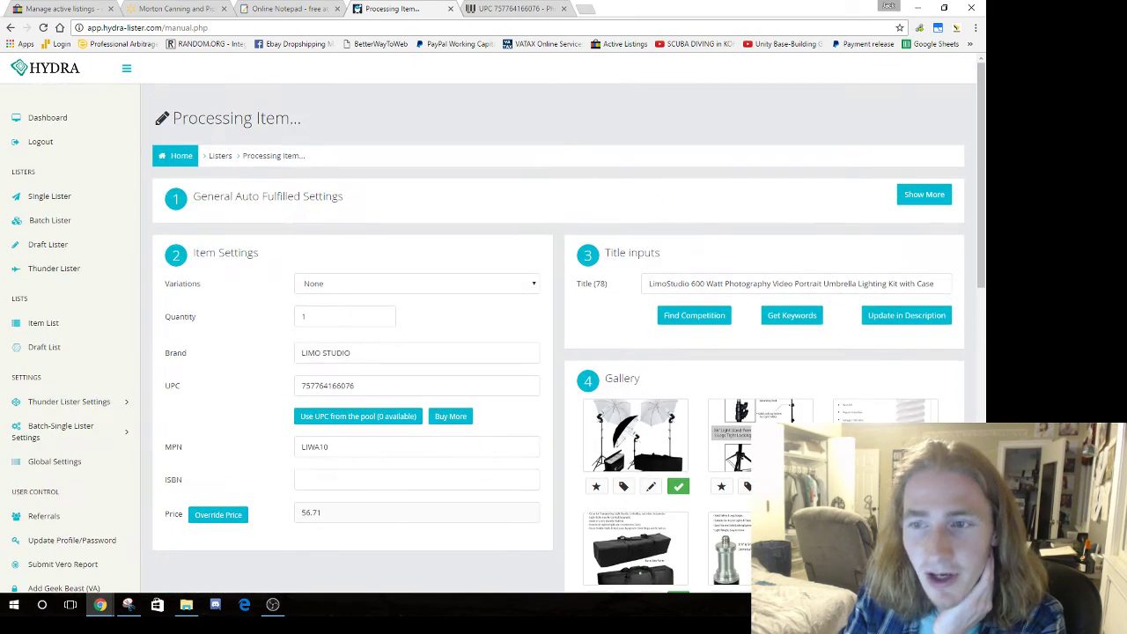
scroll(728, 352, down, 3)
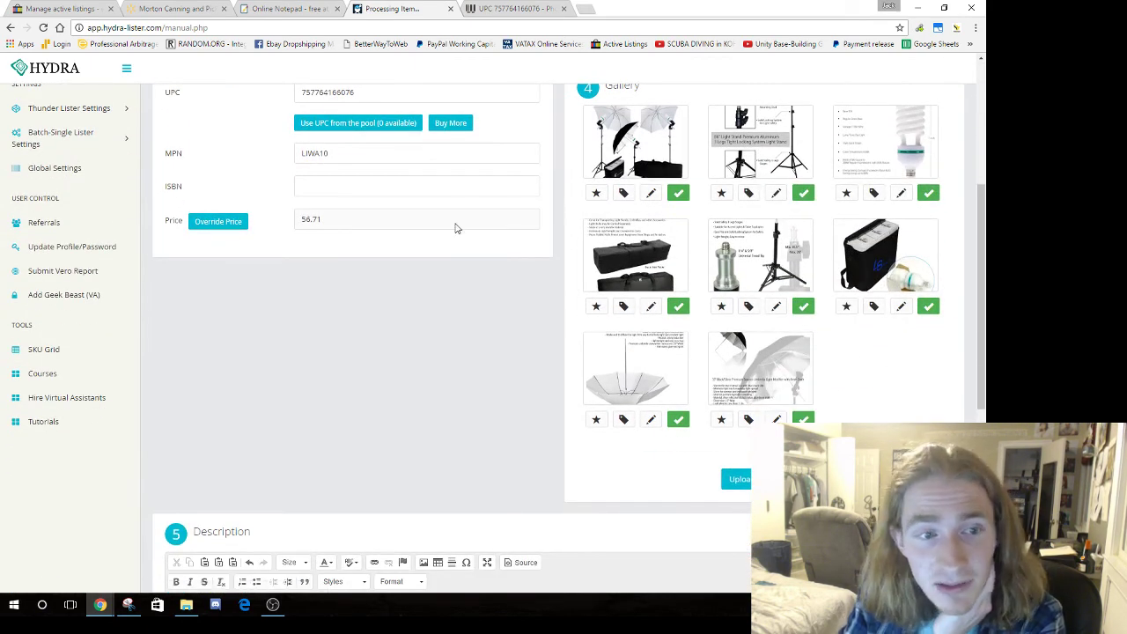
scroll(457, 228, down, 4)
scroll(385, 193, down, 1)
scroll(546, 282, down, 5)
scroll(546, 281, up, 7)
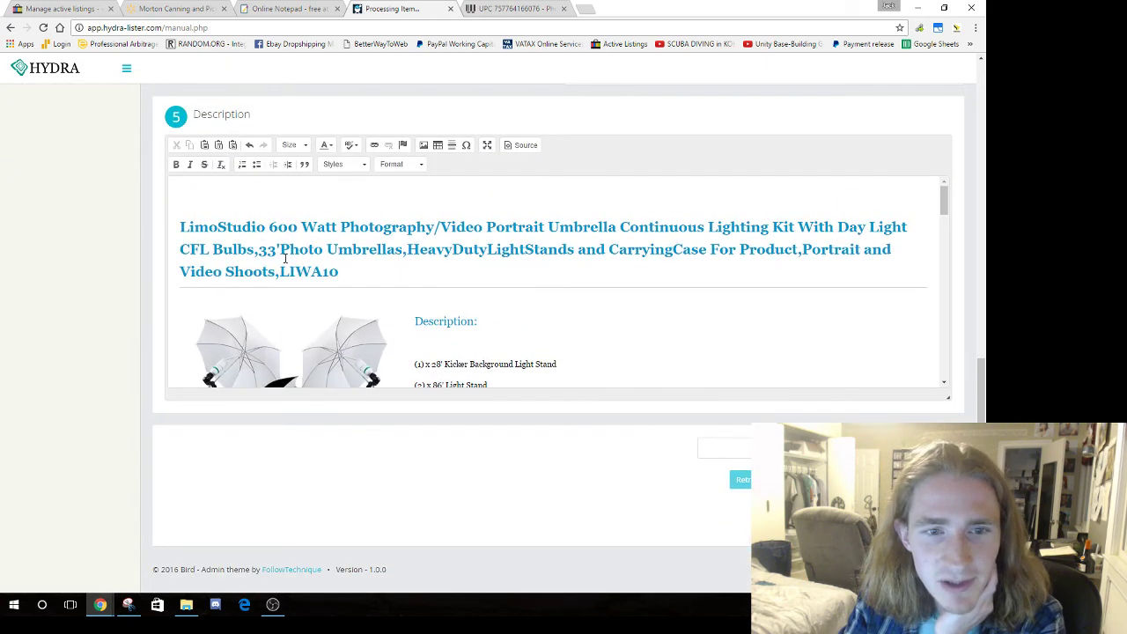
Read through the lighting kit's description, checking the included parts, light stand details and specification table.
scroll(548, 299, down, 10)
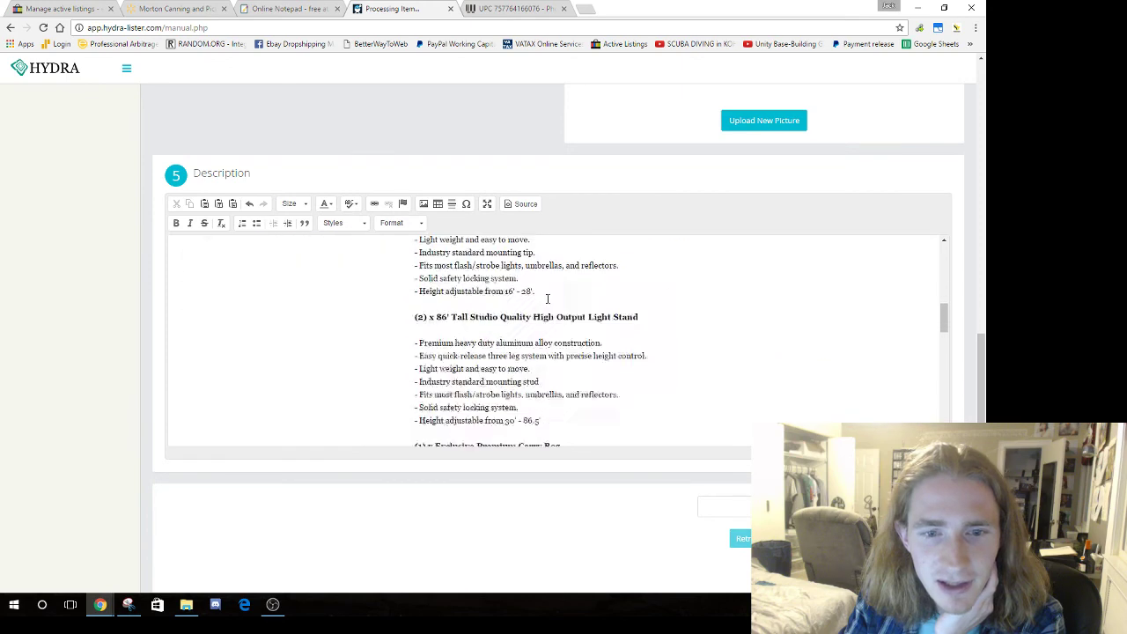
scroll(644, 313, down, 8)
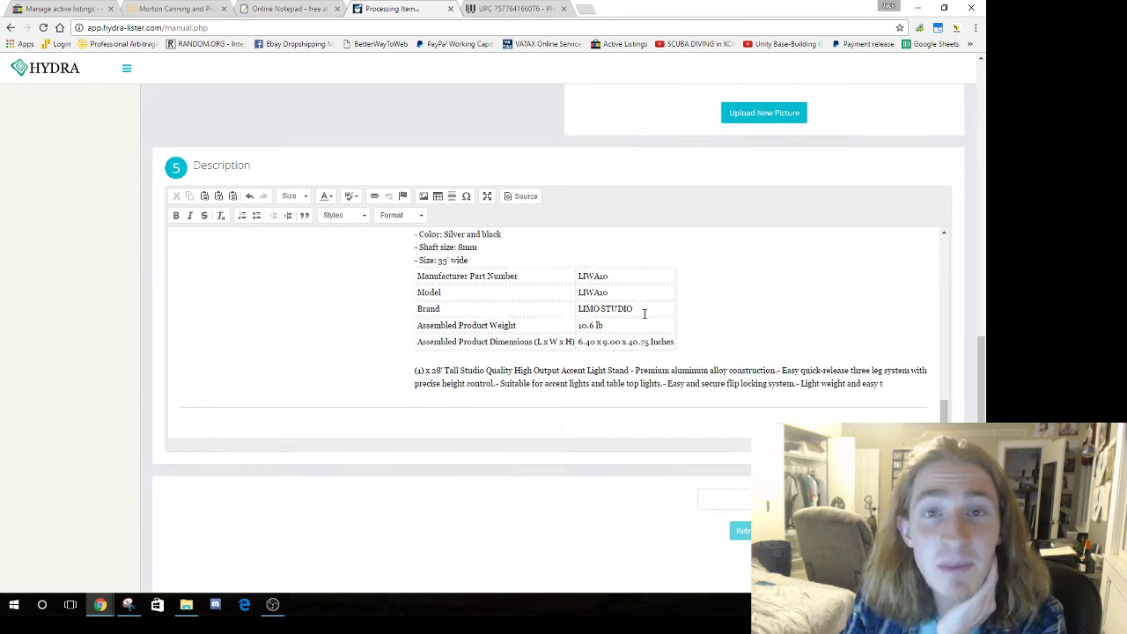
scroll(324, 348, up, 8)
scroll(325, 348, up, 4)
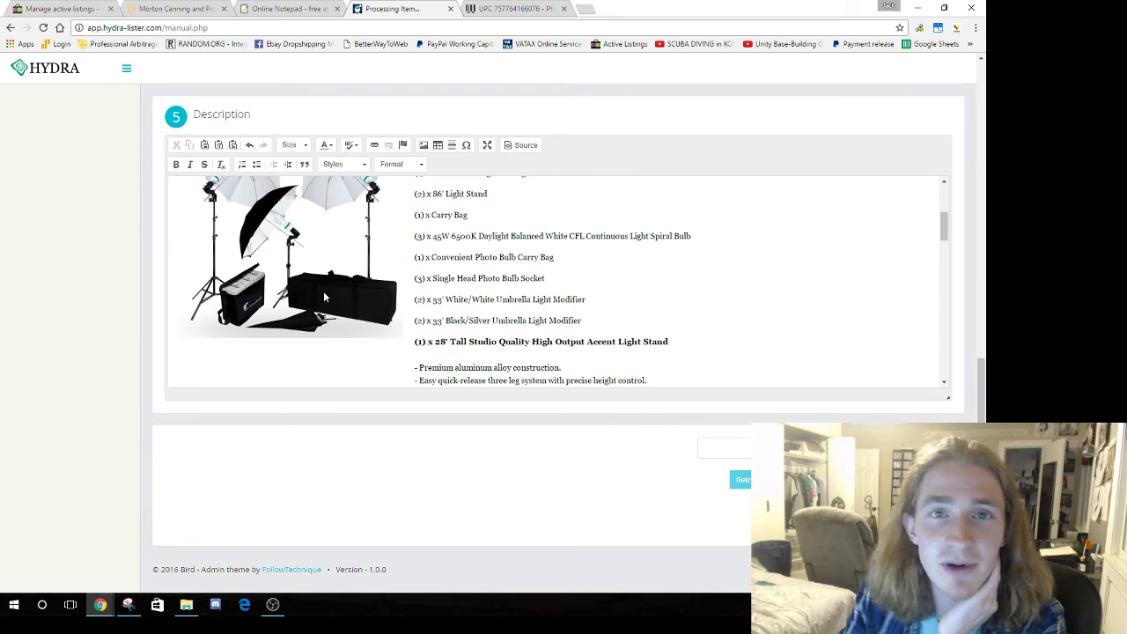
click(479, 273)
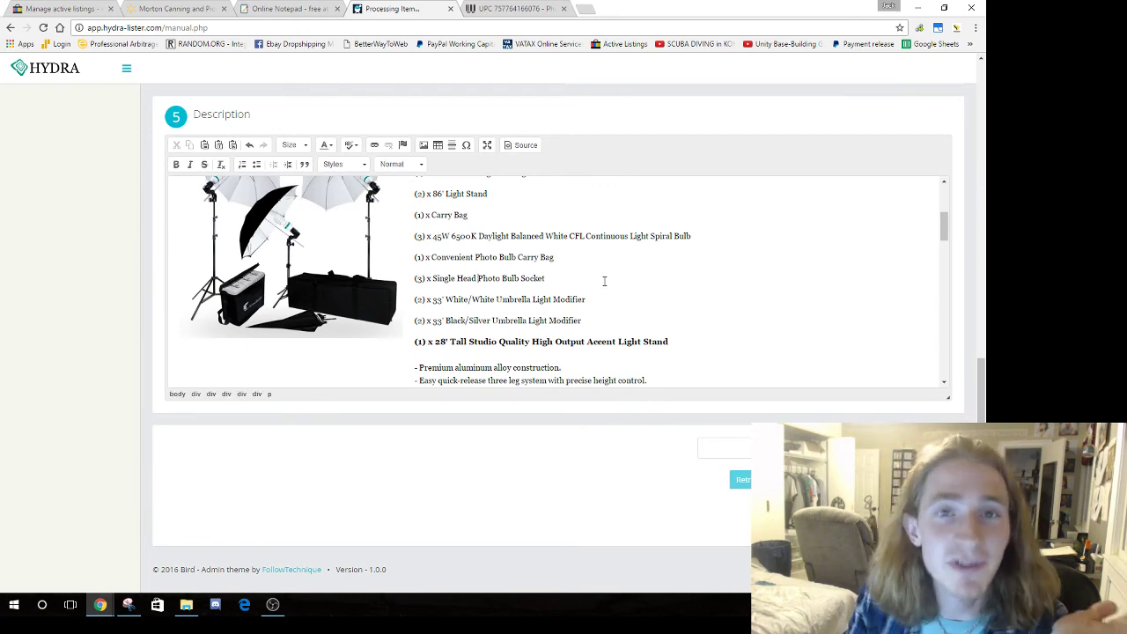
scroll(604, 282, down, 1)
scroll(604, 282, up, 15)
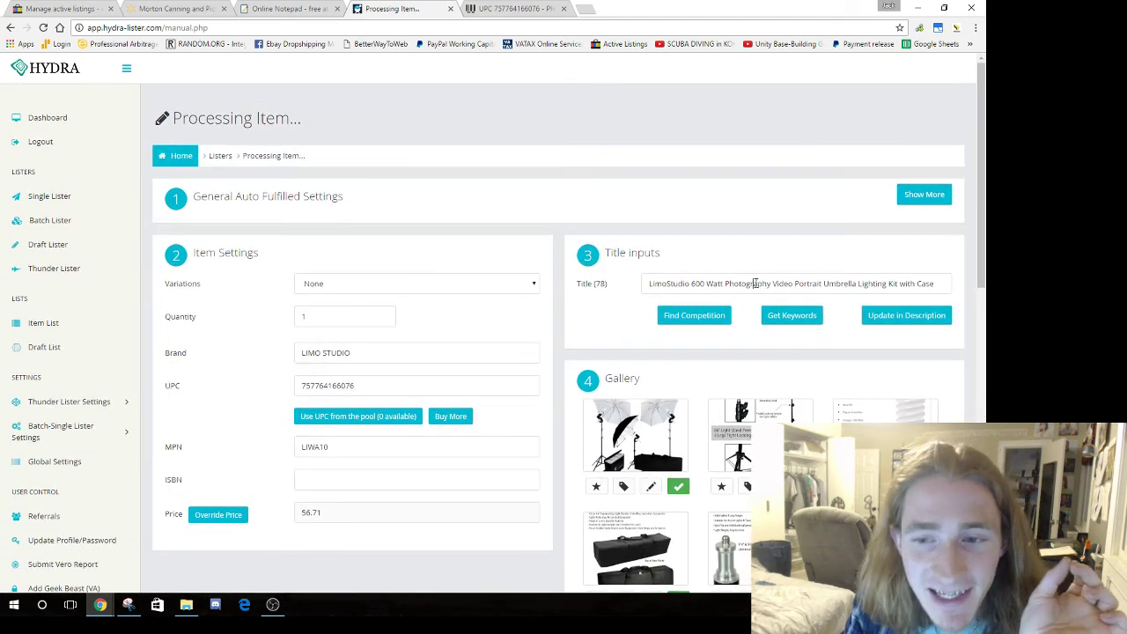
Replace the long product heading in the description with the shortened listing title, and submit the lighting kit listing.
triple_click(756, 283)
scroll(745, 270, down, 3)
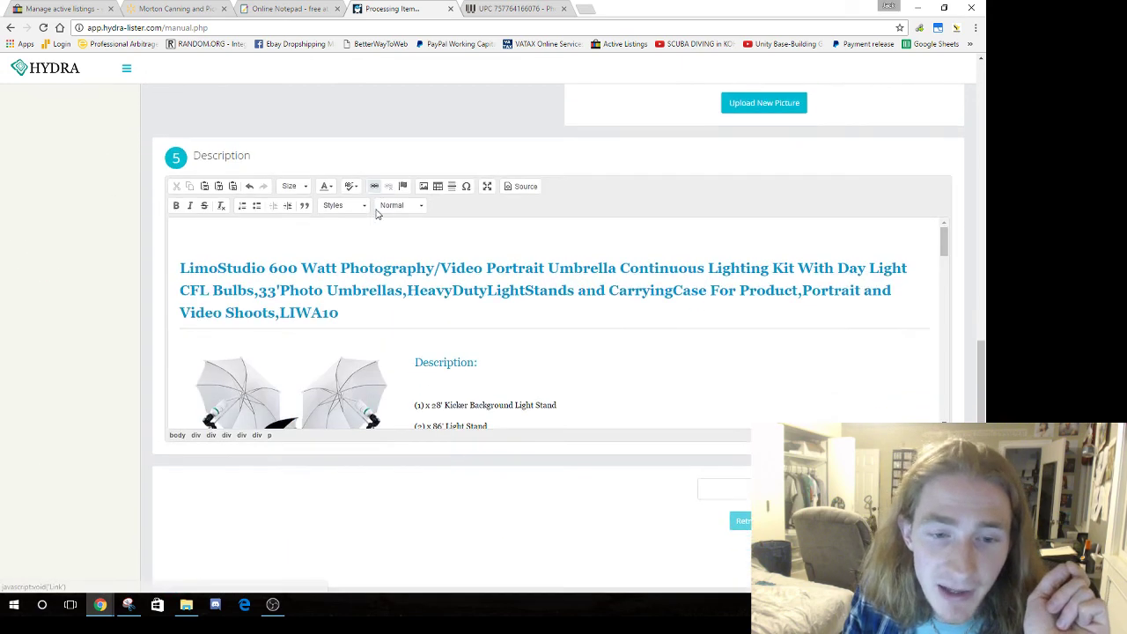
scroll(376, 214, down, 1)
triple_click(523, 259)
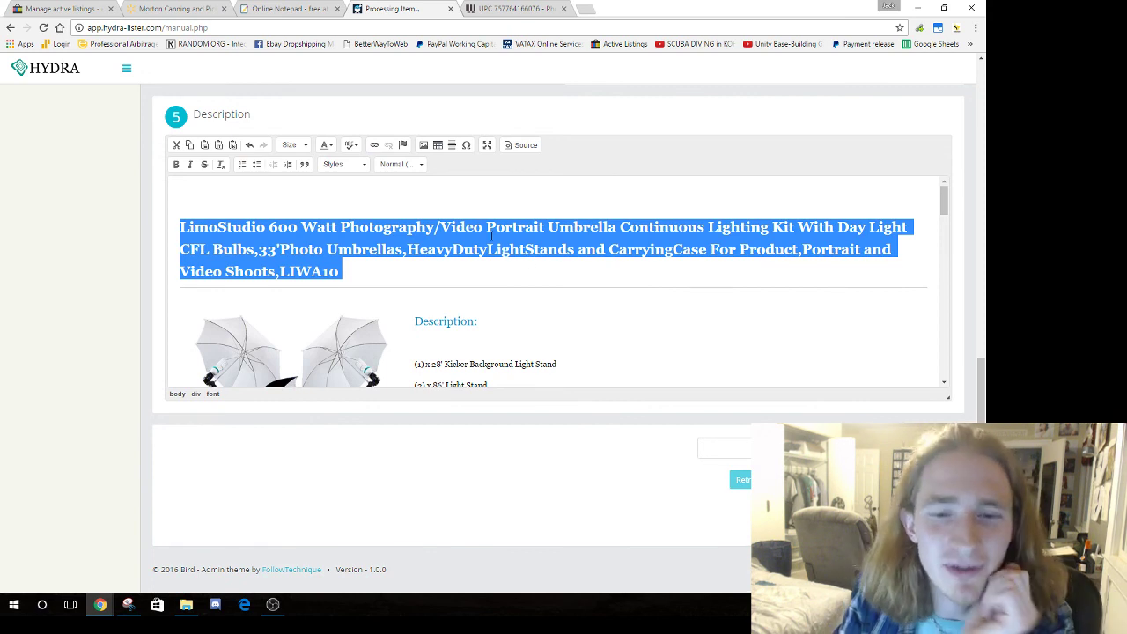
click(742, 479)
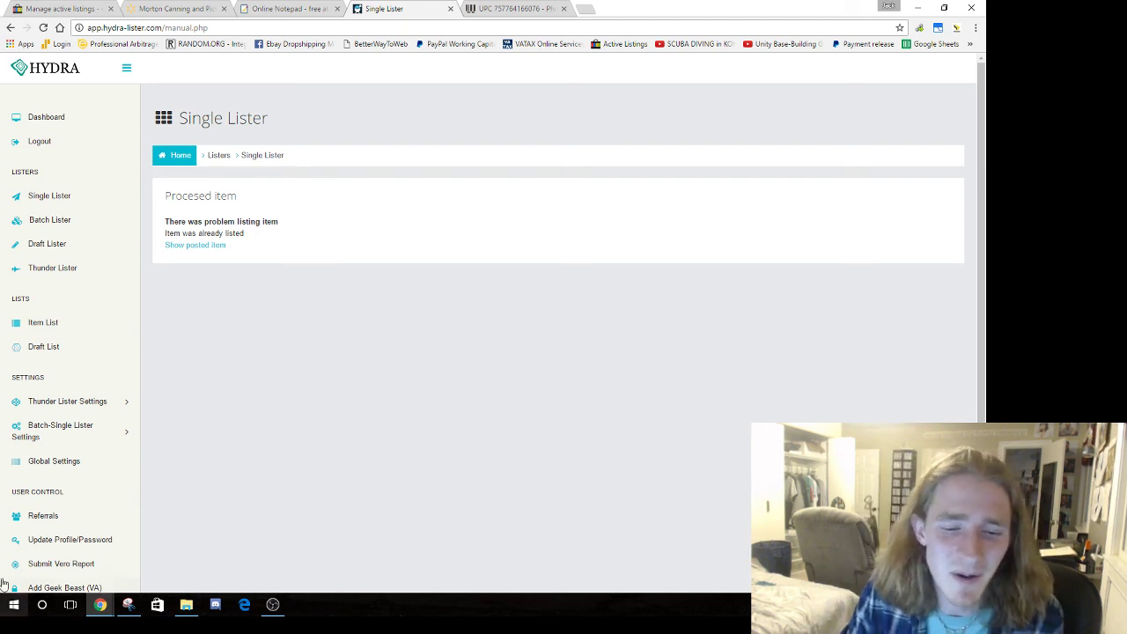
click(273, 604)
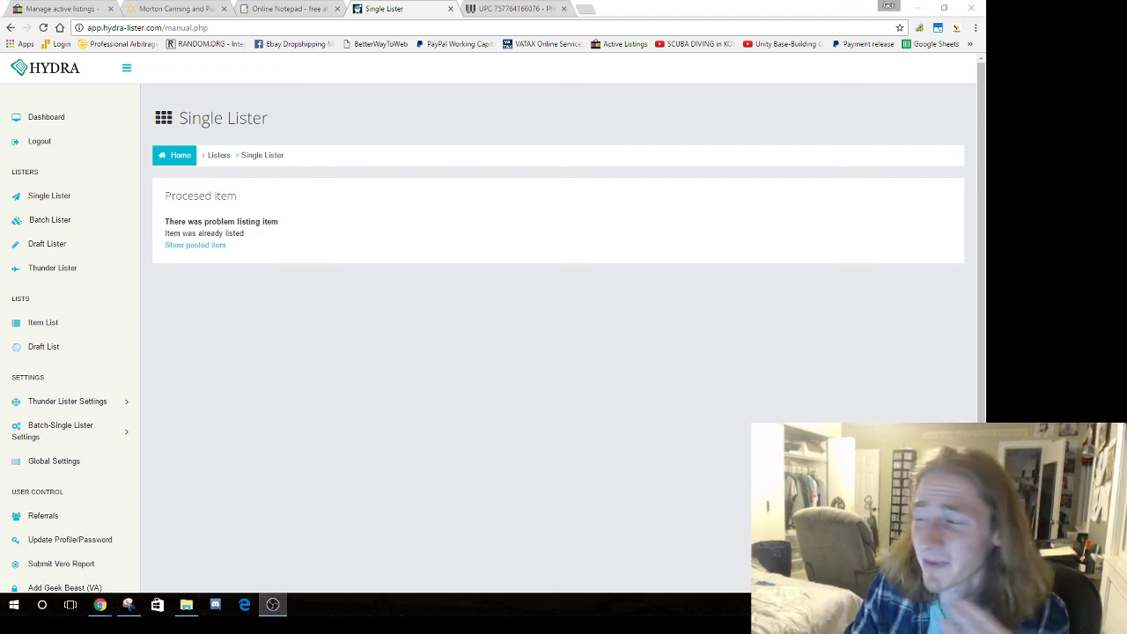